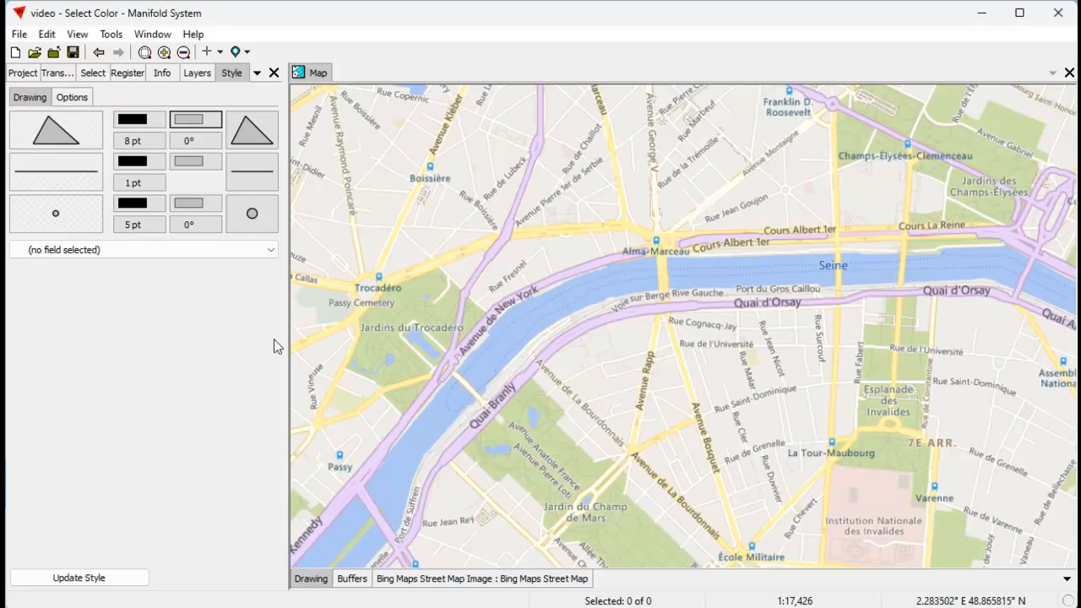
Draw a triangular area on the Drawing layer between Boissière, Jardin du Champ de Mars and Avenue Montaigne, and save it.
{"action": "left_click", "coordinate": [215, 52]}
{"action": "left_click", "coordinate": [265, 92]}
{"action": "left_click", "coordinate": [398, 179]}
{"action": "left_click", "coordinate": [529, 482]}
{"action": "left_click", "coordinate": [773, 150]}
{"action": "right_click", "coordinate": [773, 149]}
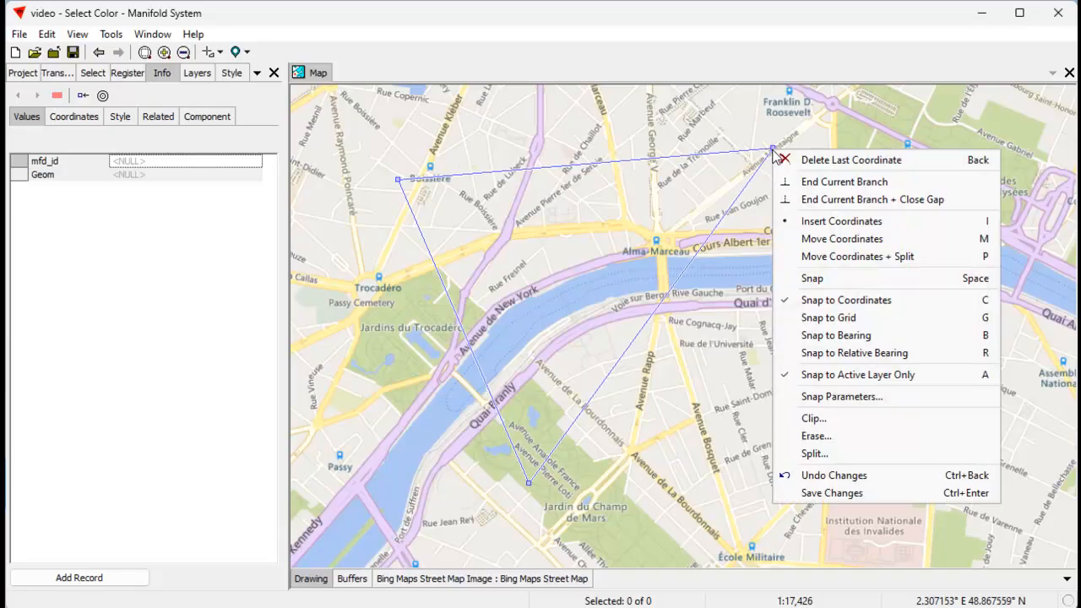
{"action": "left_click", "coordinate": [844, 493]}
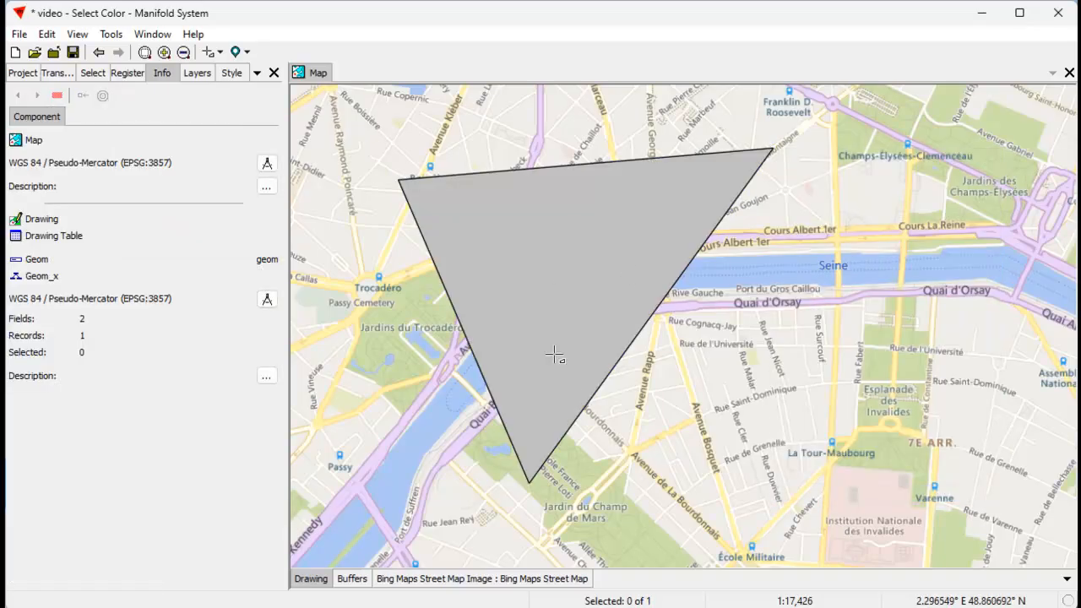
Draw and save a second triangular area from inside the first one to École Militaire and Rue de l'Université east of the Esplanade.
{"action": "left_click", "coordinate": [510, 309]}
{"action": "left_click", "coordinate": [752, 510]}
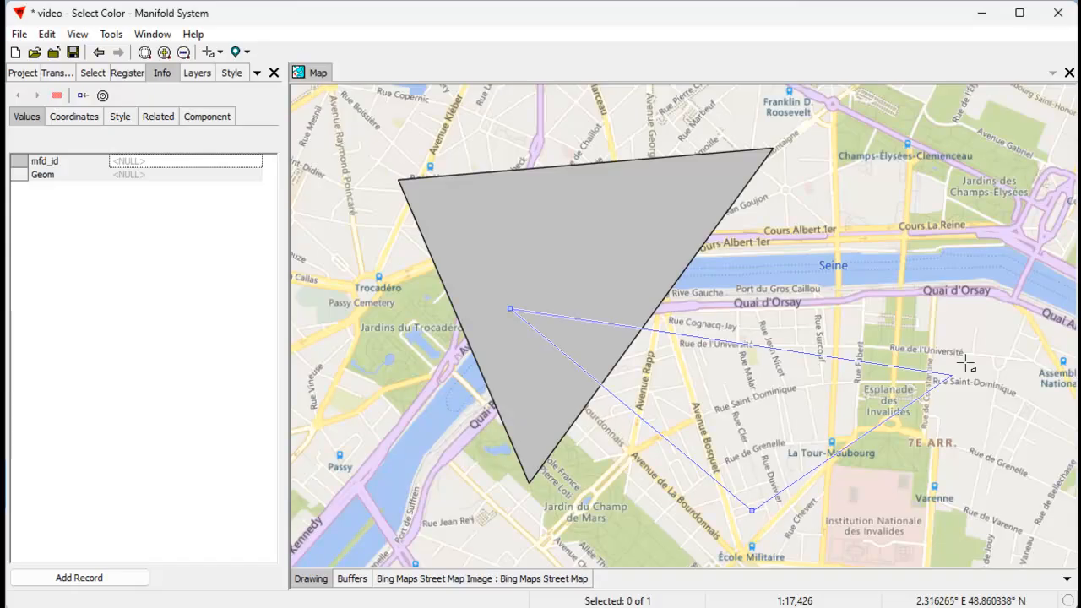
{"action": "left_click", "coordinate": [974, 331]}
{"action": "right_click", "coordinate": [974, 331]}
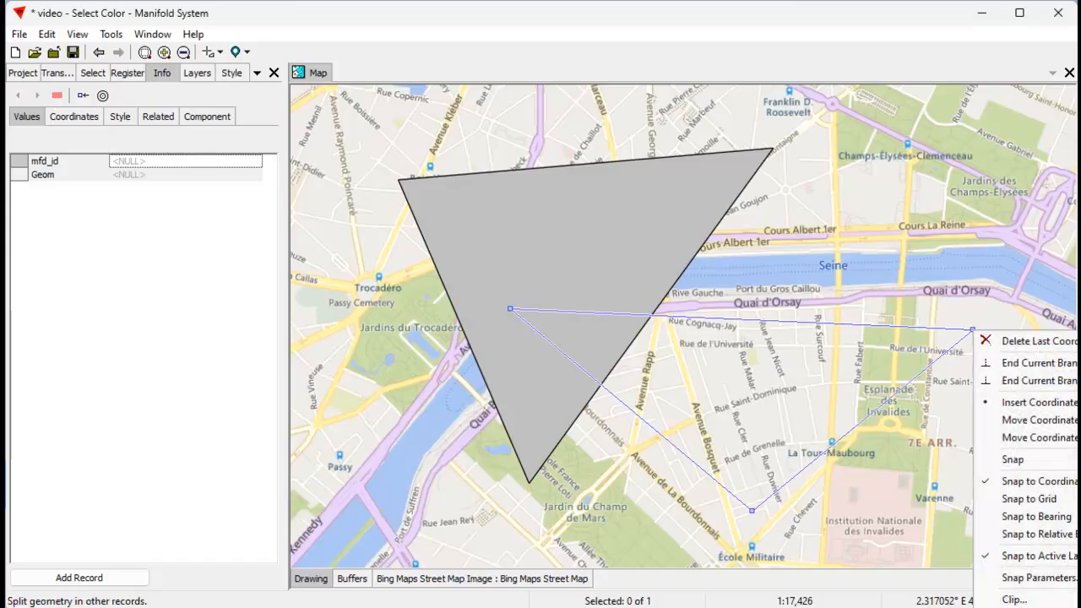
{"action": "left_click", "coordinate": [1026, 607]}
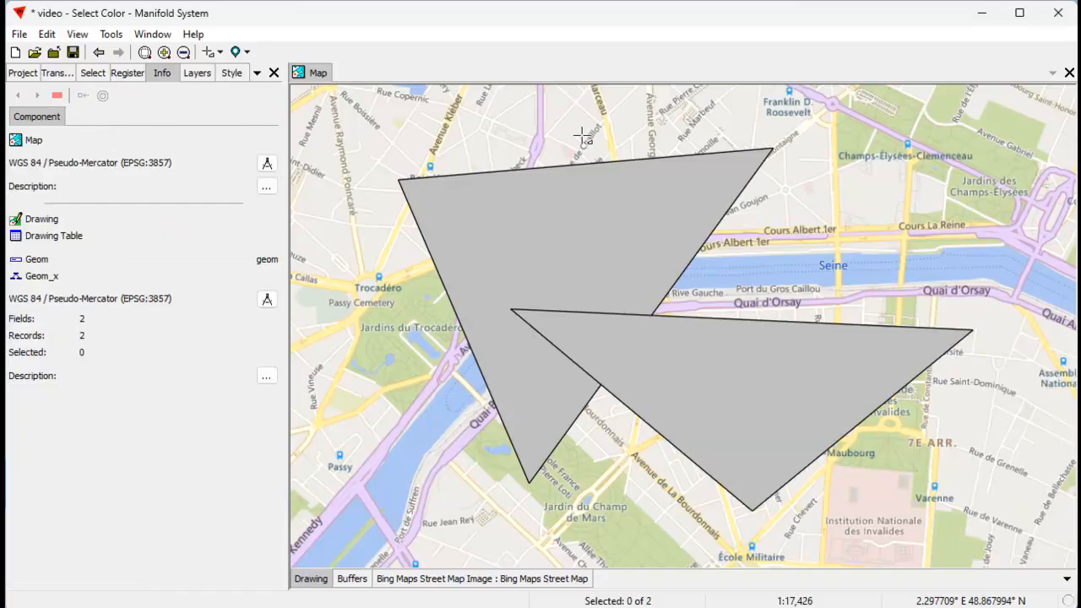
Draw and save a third triangular area overlapping both others, with corners above Alma-Marceau, near Avenue de la Bourdonnais and on Cours Albert 1er.
{"action": "left_click", "coordinate": [598, 211]}
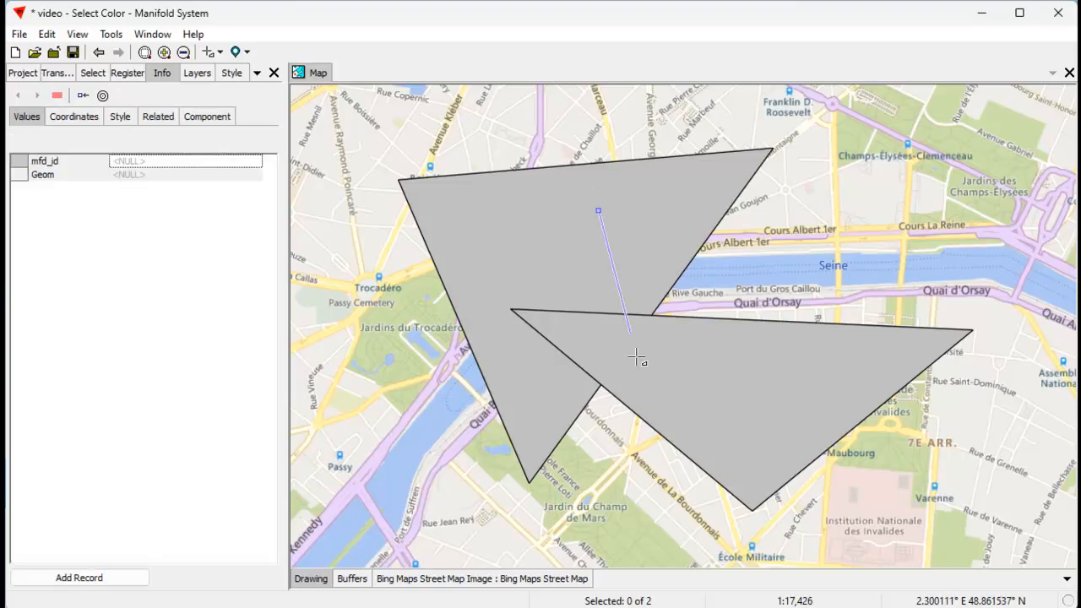
{"action": "left_click", "coordinate": [654, 508]}
{"action": "left_click", "coordinate": [847, 232]}
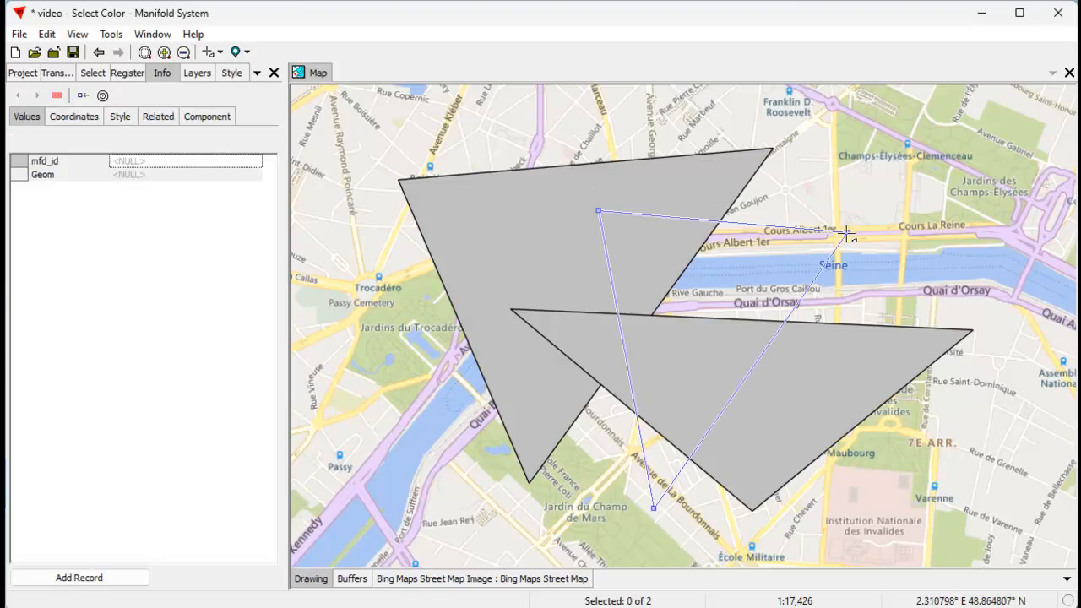
{"action": "right_click", "coordinate": [846, 231]}
{"action": "left_click", "coordinate": [905, 578]}
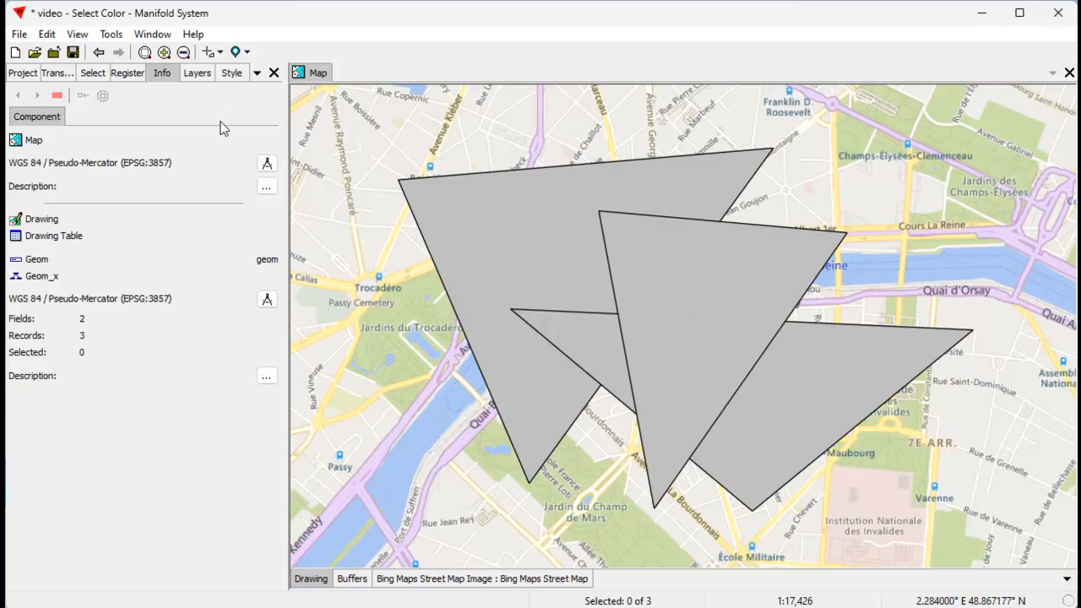
Set the Drawing layer's opacity to 50%.
{"action": "left_click", "coordinate": [230, 74]}
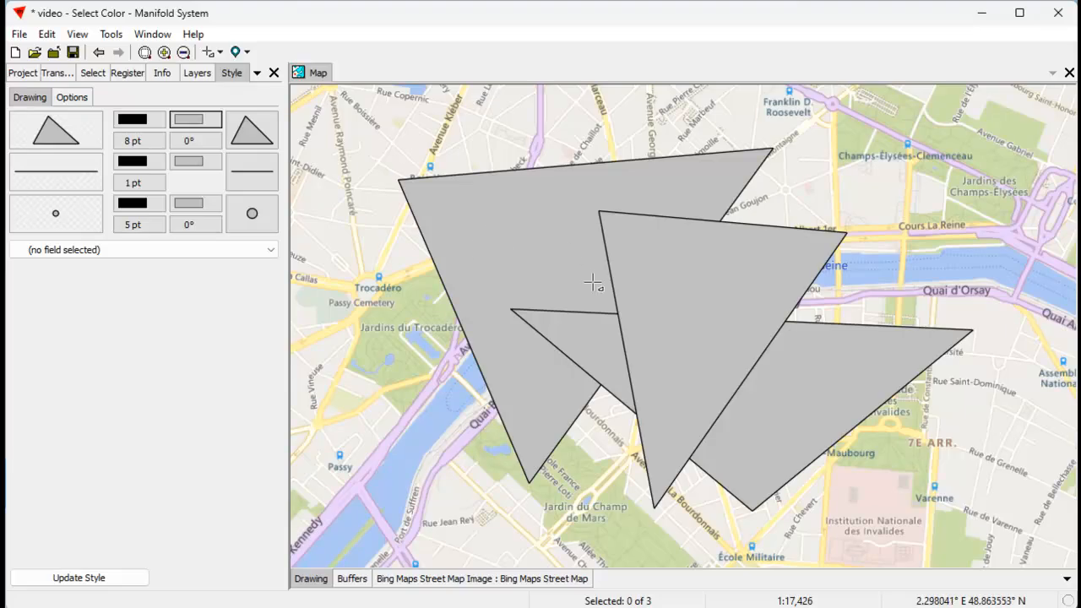
{"action": "left_click", "coordinate": [196, 74]}
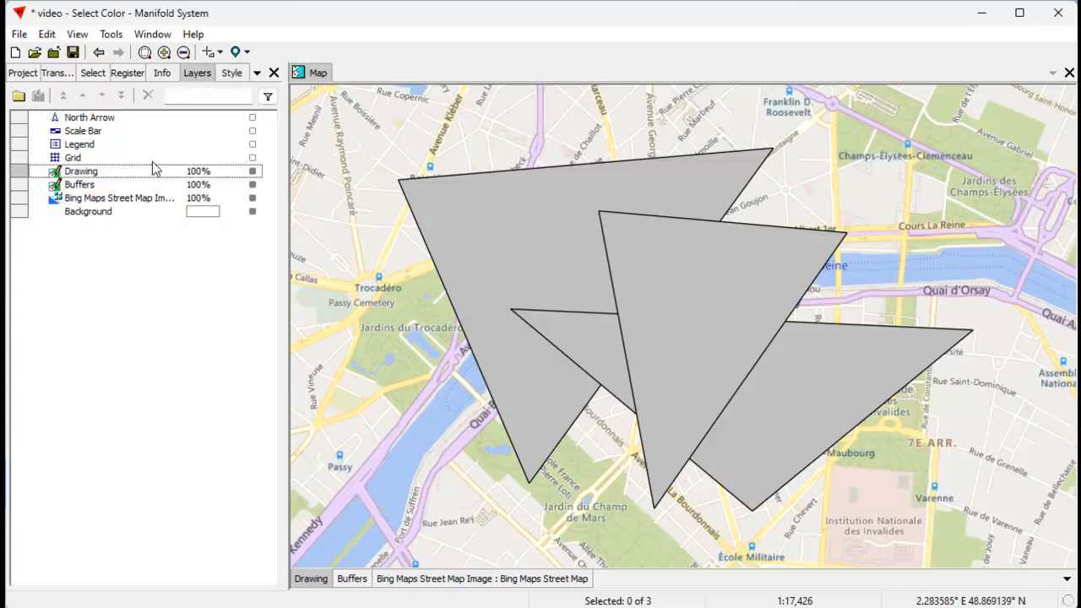
{"action": "left_click", "coordinate": [195, 171]}
{"action": "double_click", "coordinate": [196, 173]}
{"action": "type", "text": "50"}
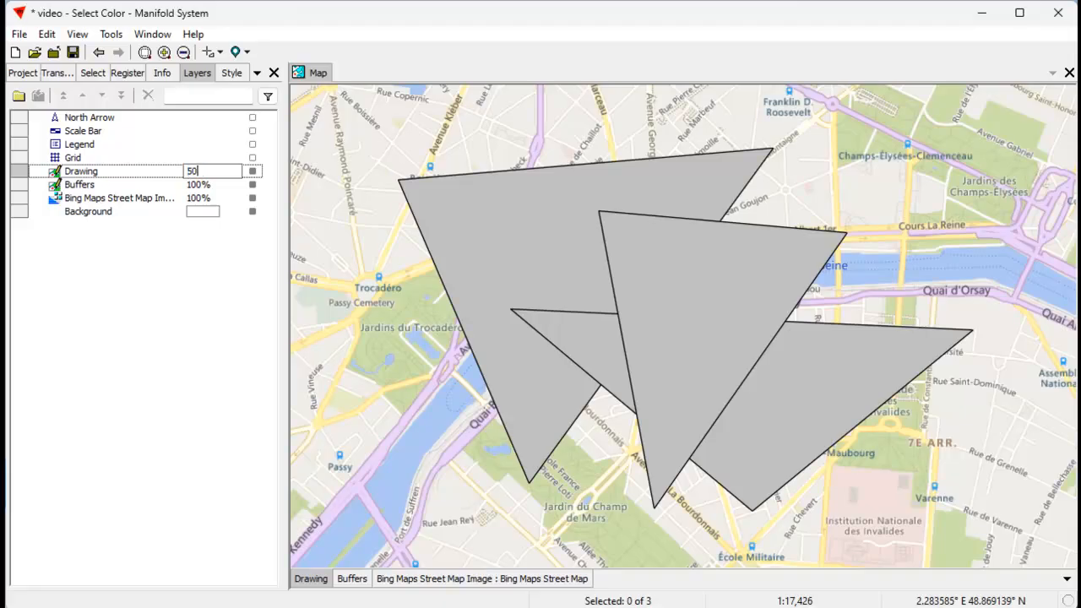
{"action": "key", "text": "Return"}
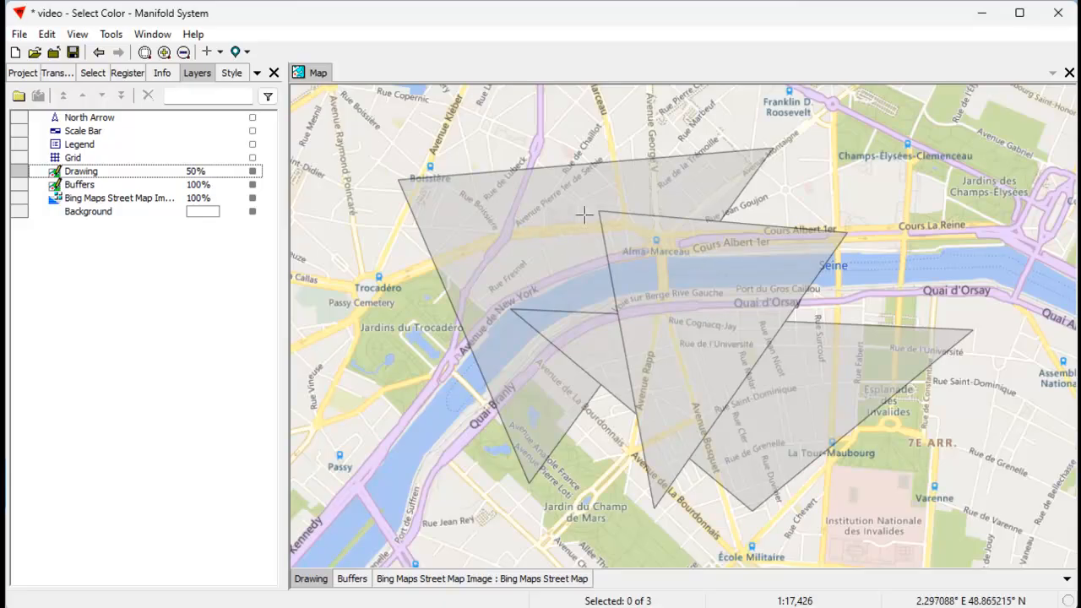
Restore the Drawing layer's opacity to 100%.
{"action": "left_click", "coordinate": [225, 172]}
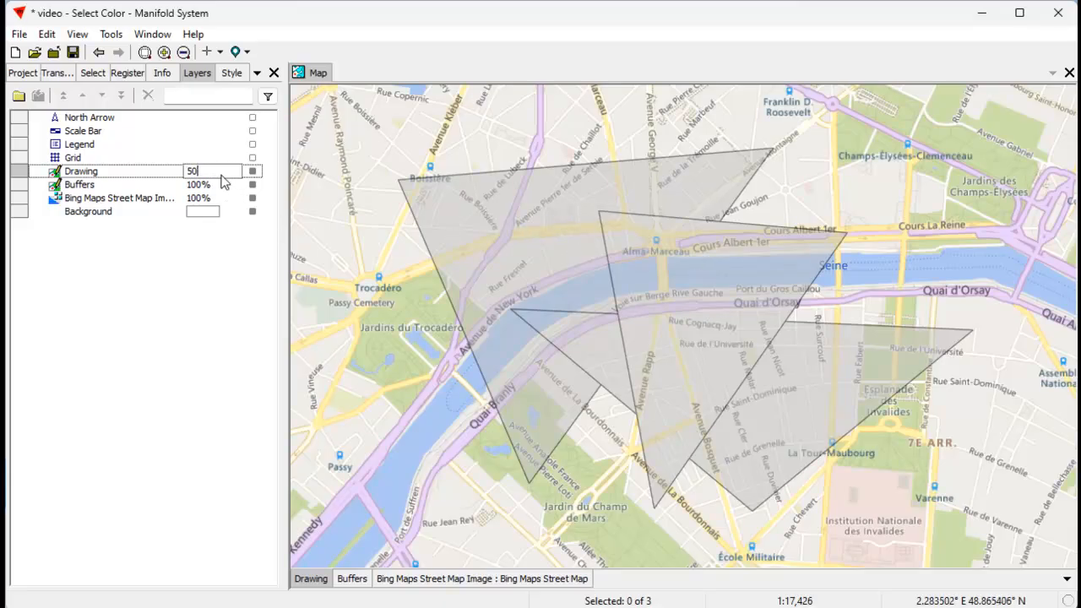
{"action": "type", "text": "100"}
{"action": "key", "text": "Return"}
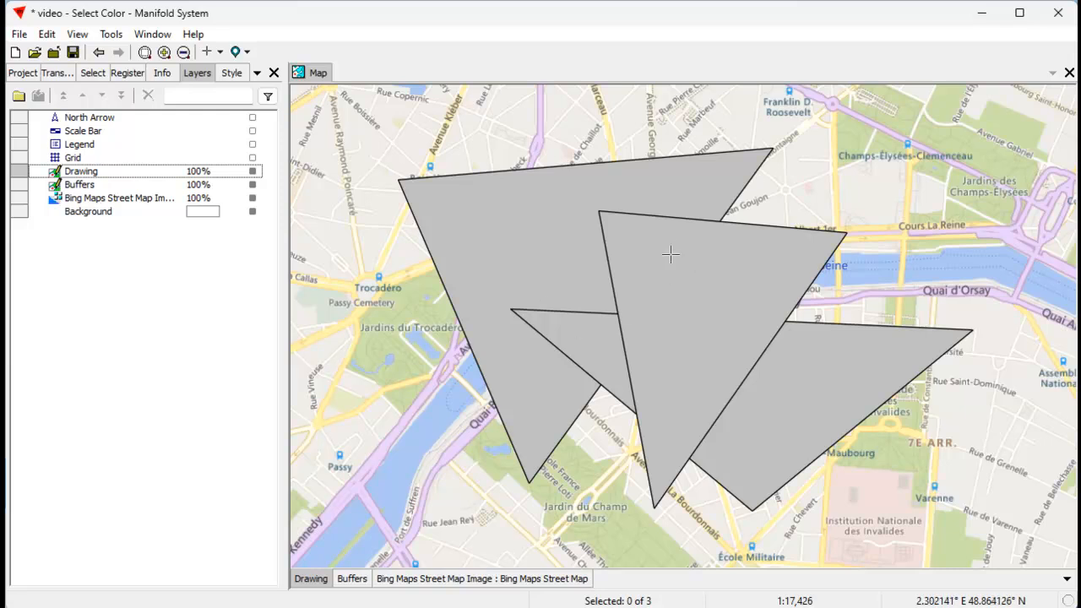
Set the fill color of the drawing's areas to a light blue from the palette.
{"action": "left_click", "coordinate": [231, 74]}
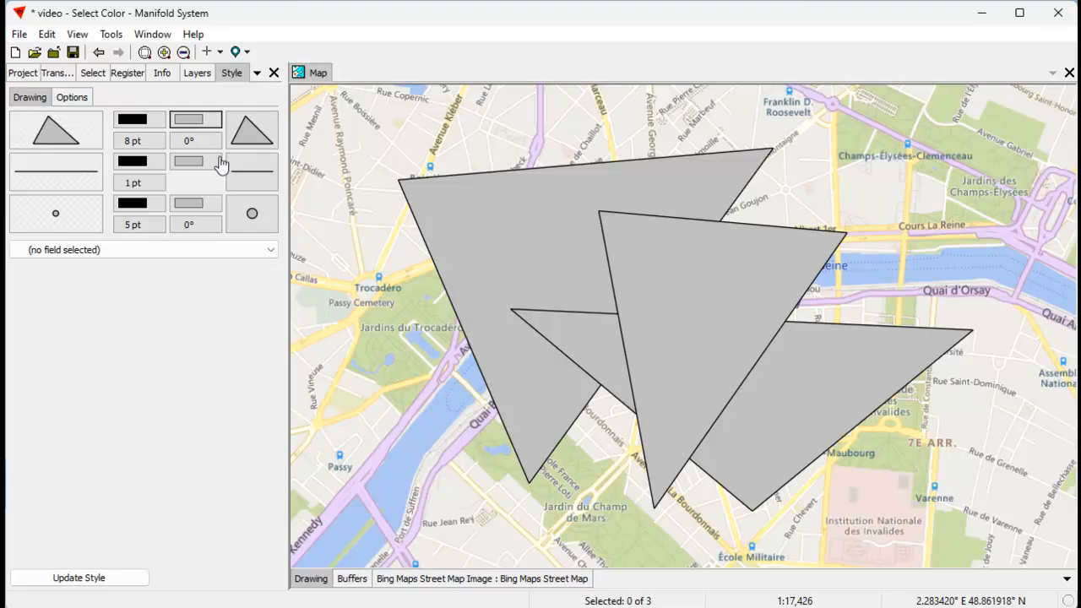
{"action": "left_click", "coordinate": [195, 121]}
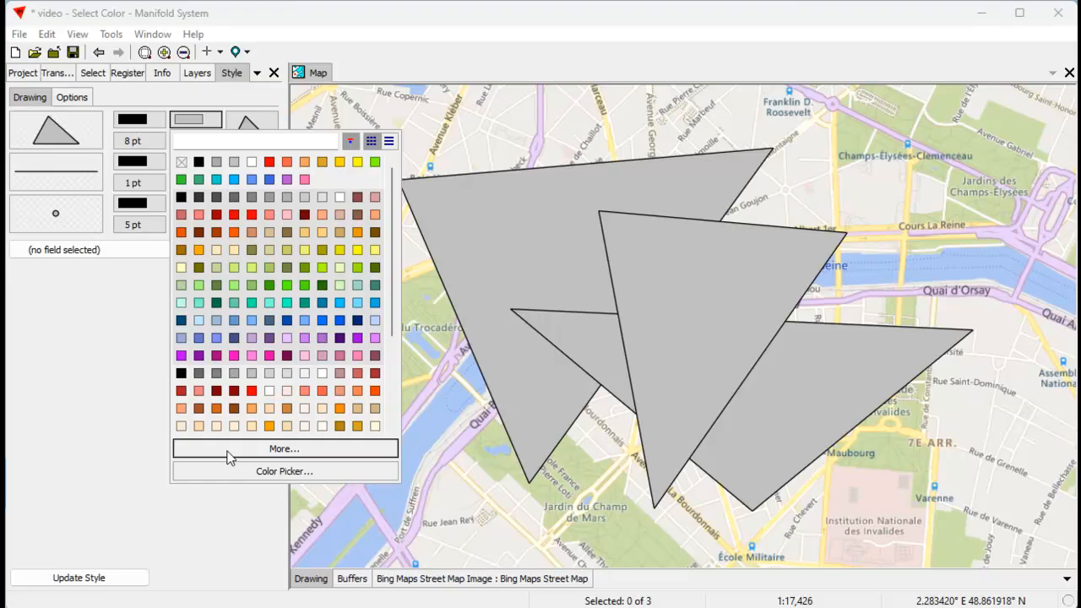
{"action": "left_click", "coordinate": [305, 320]}
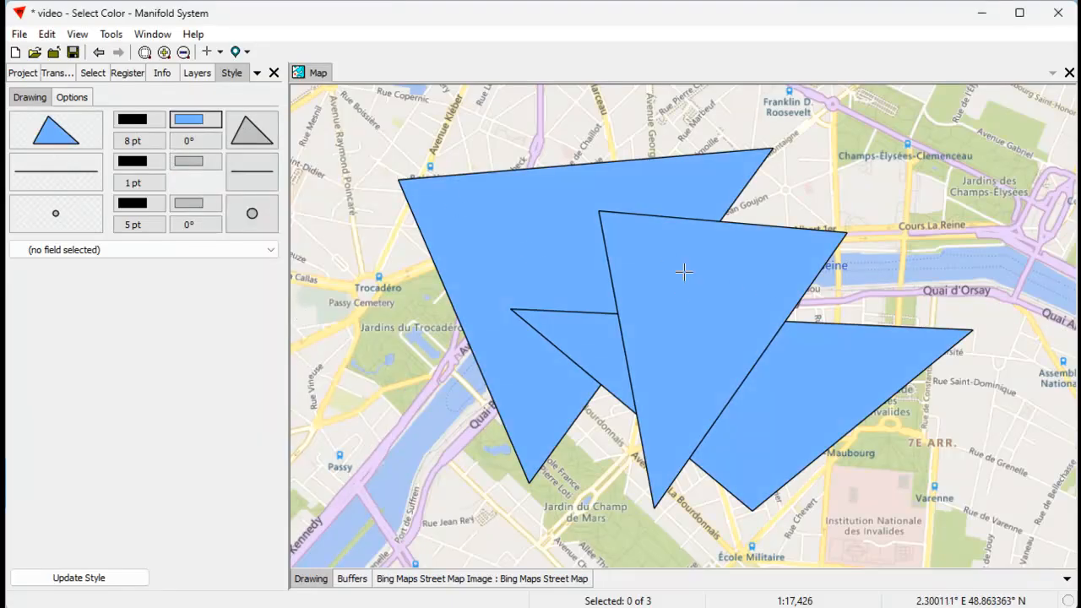
Open the custom color dialog for the area fill and try several blue shades, ending at RGBA(36, 100, 179, 0).
{"action": "left_click", "coordinate": [195, 119]}
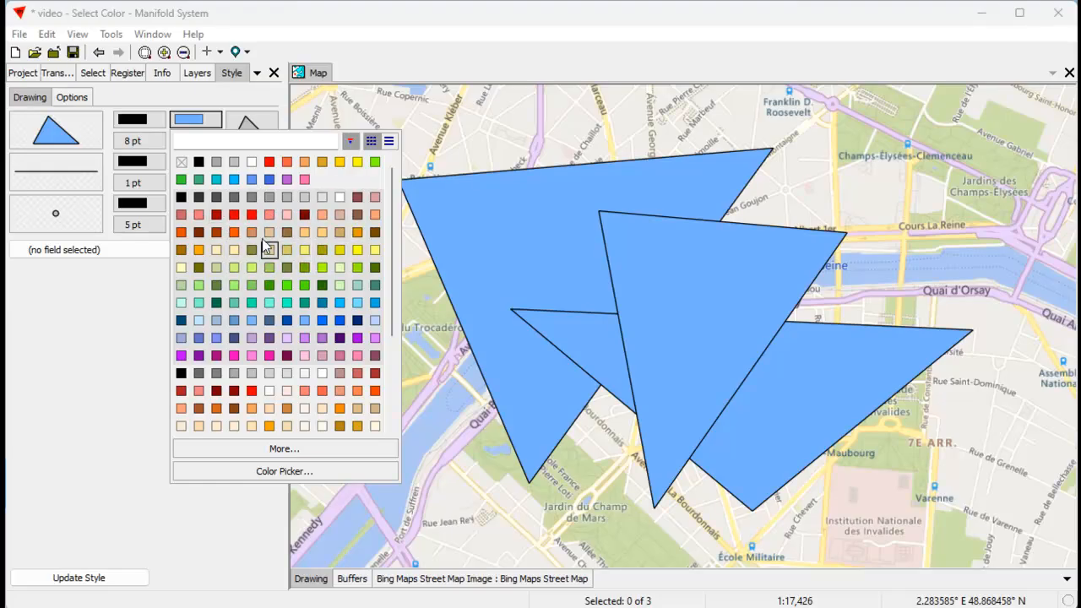
{"action": "left_click", "coordinate": [240, 456]}
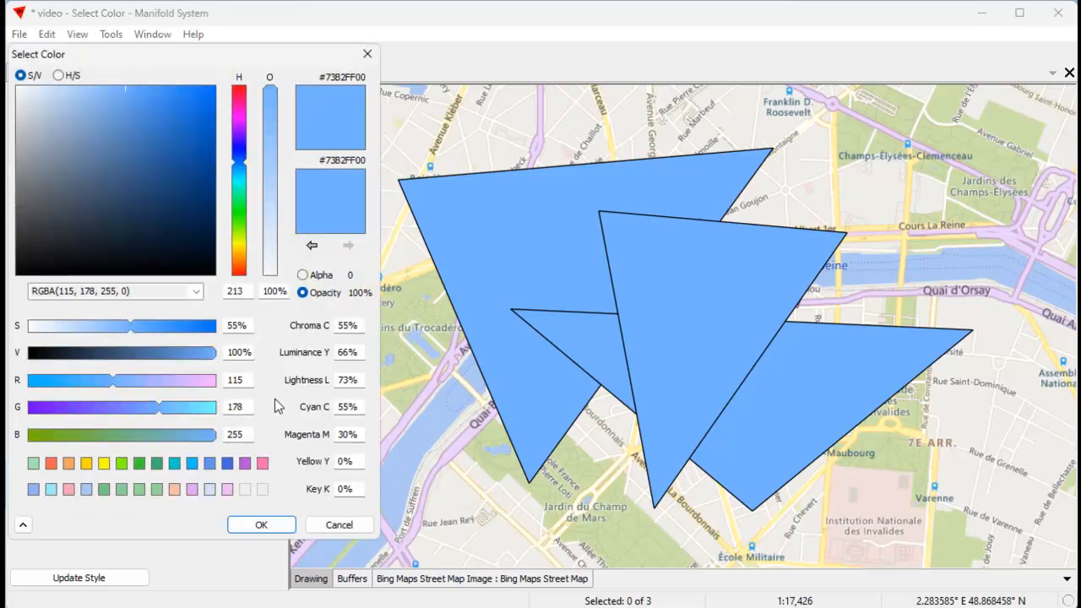
{"action": "left_click_drag", "start_coordinate": [213, 54], "coordinate": [546, 62]}
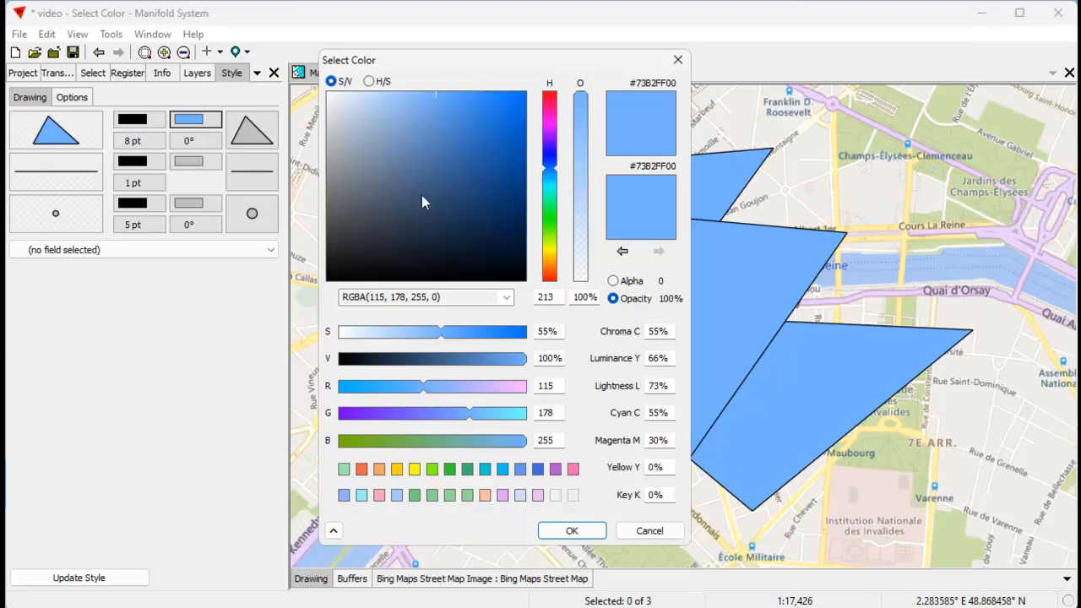
{"action": "left_click_drag", "start_coordinate": [450, 232], "coordinate": [491, 113]}
{"action": "left_click_drag", "start_coordinate": [495, 165], "coordinate": [463, 193]}
{"action": "left_click_drag", "start_coordinate": [477, 145], "coordinate": [416, 148]}
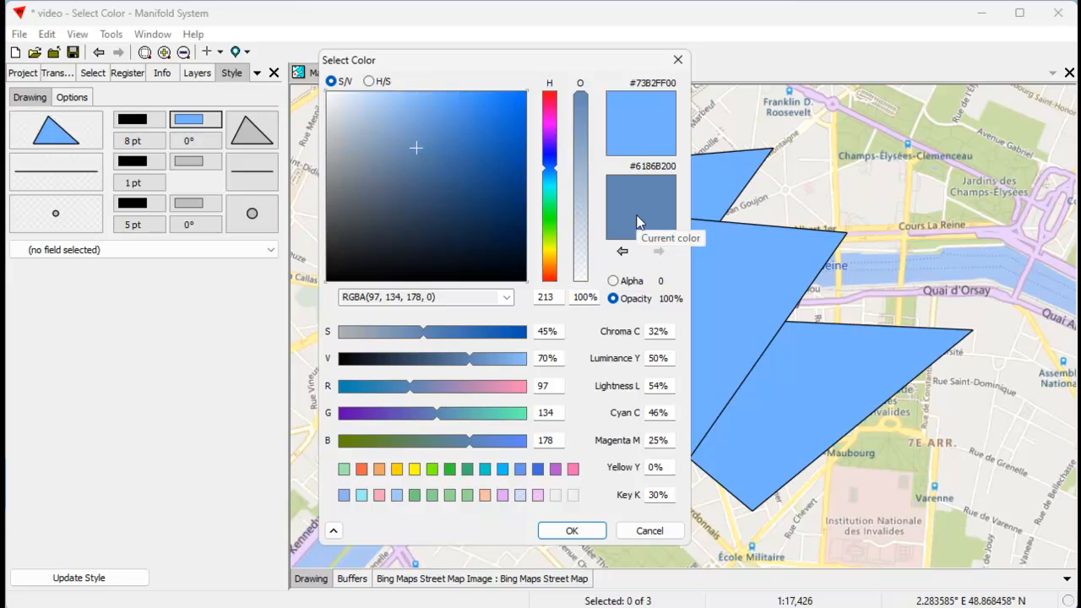
{"action": "left_click_drag", "start_coordinate": [415, 149], "coordinate": [486, 150]}
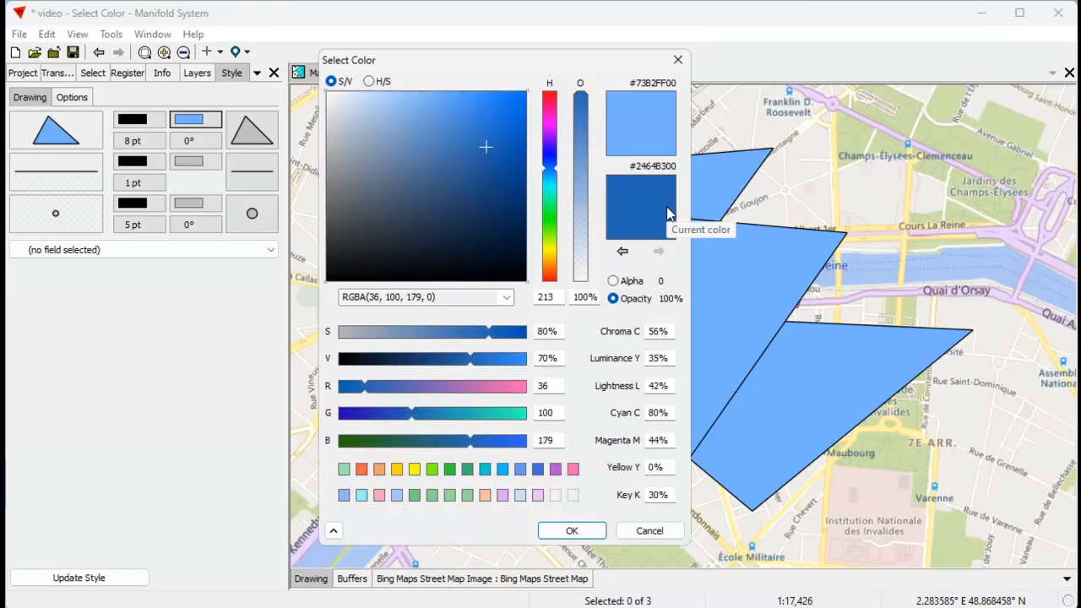
Go back through the previously tried colors and forward again to RGBA(36, 100, 179, 0).
{"action": "left_click", "coordinate": [623, 253]}
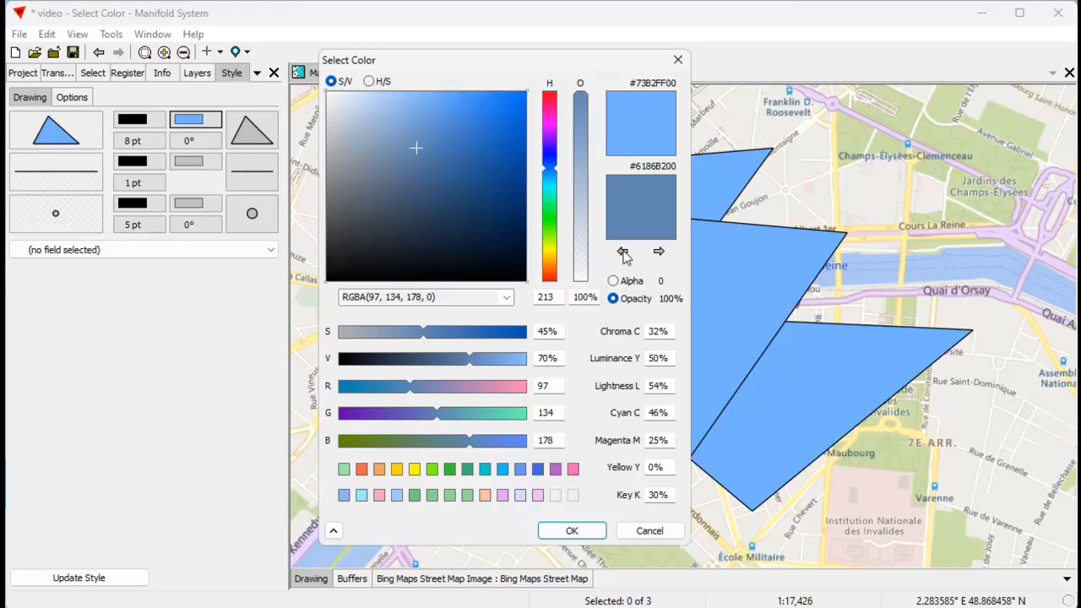
{"action": "left_click", "coordinate": [623, 252]}
{"action": "left_click", "coordinate": [622, 253]}
{"action": "left_click", "coordinate": [623, 253]}
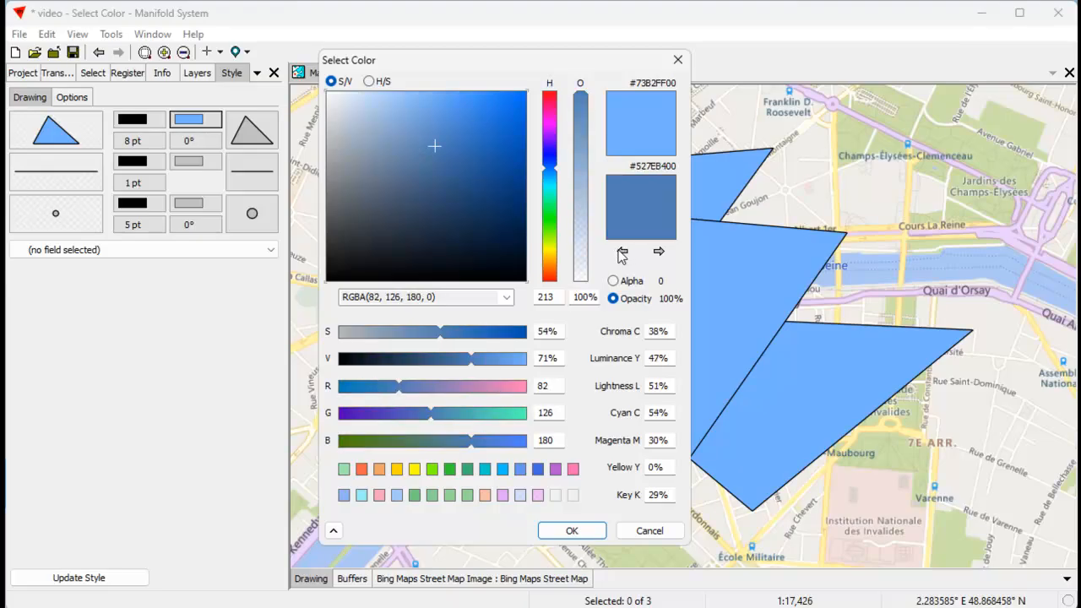
{"action": "left_click", "coordinate": [623, 252]}
{"action": "left_click", "coordinate": [622, 253]}
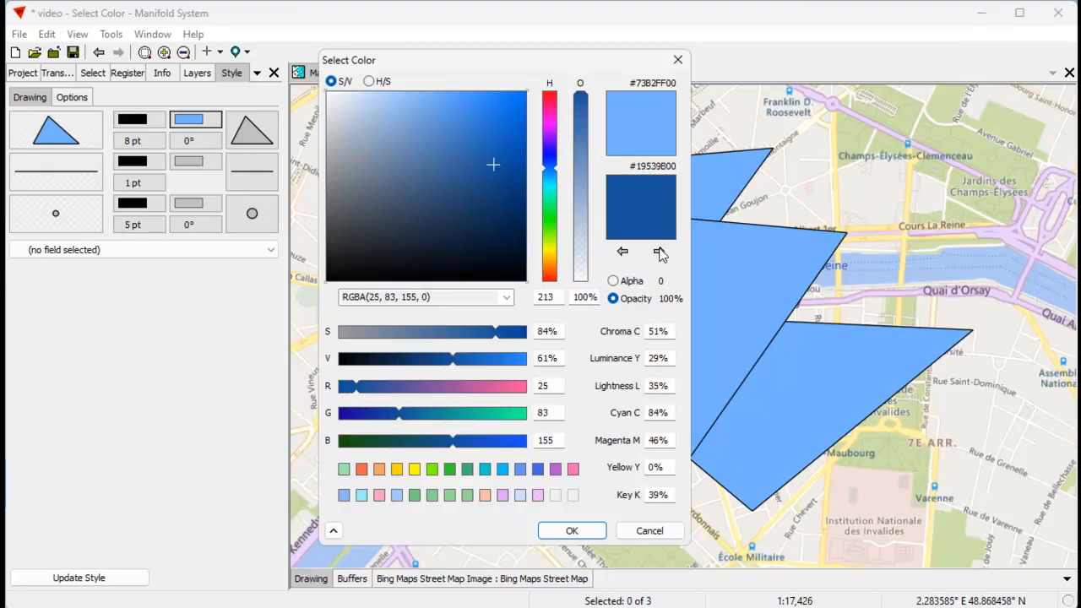
{"action": "left_click", "coordinate": [658, 252]}
{"action": "left_click", "coordinate": [659, 251]}
{"action": "left_click", "coordinate": [659, 252]}
{"action": "left_click", "coordinate": [659, 251]}
{"action": "left_click", "coordinate": [659, 252]}
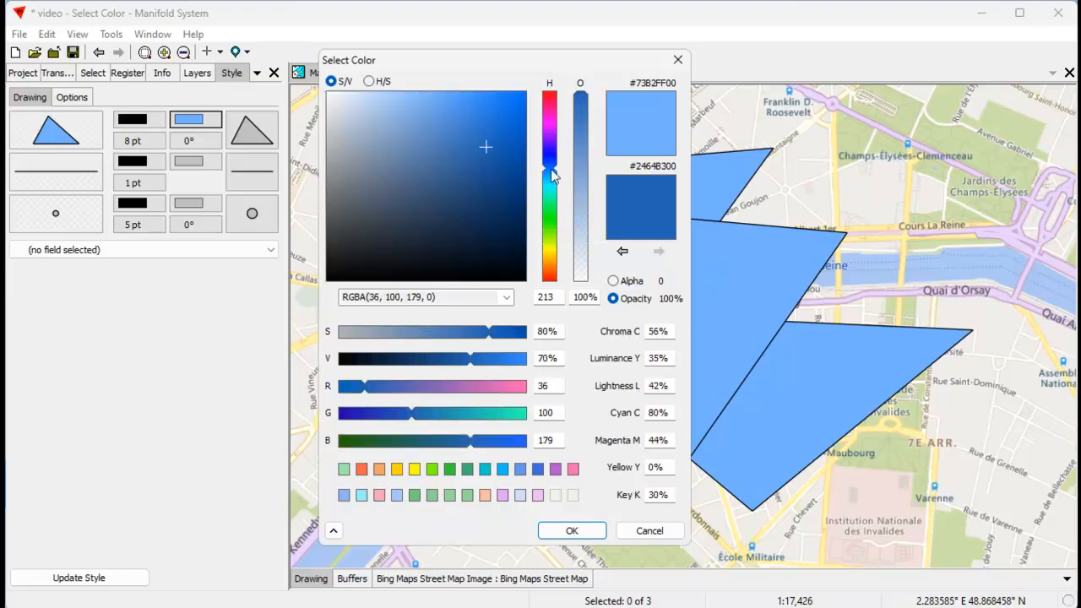
Shift the fill color's hue to green at 133 and lower its opacity to 57%.
{"action": "mouse_move", "coordinate": [553, 178]}
{"action": "left_mouse_down"}
{"action": "mouse_move", "coordinate": [551, 266]}
{"action": "mouse_move", "coordinate": [551, 113]}
{"action": "mouse_move", "coordinate": [555, 249]}
{"action": "mouse_move", "coordinate": [552, 210]}
{"action": "mouse_move", "coordinate": [553, 219]}
{"action": "left_mouse_up"}
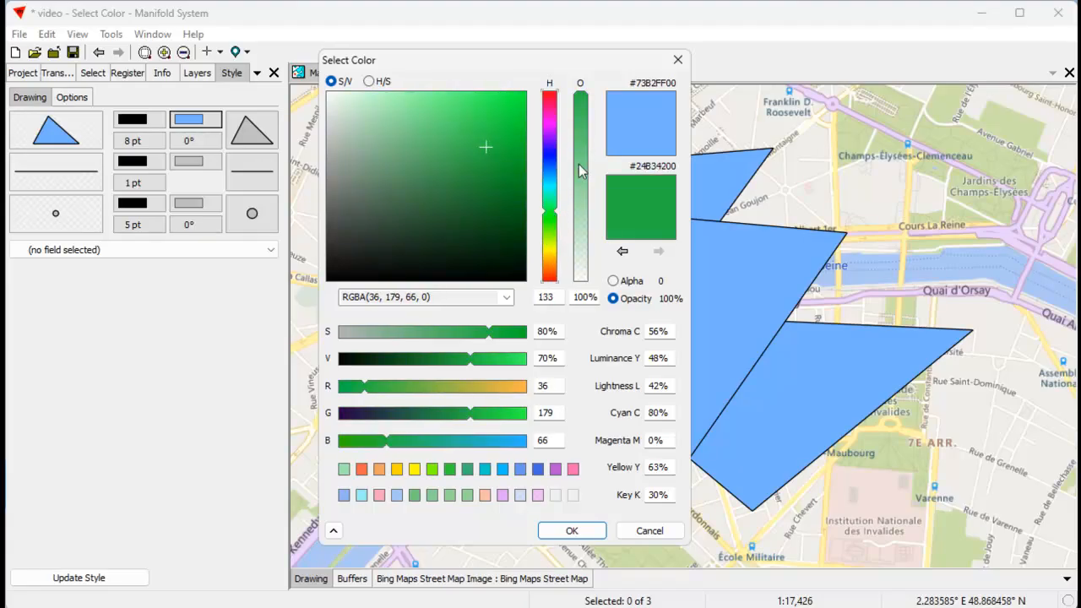
{"action": "left_click_drag", "start_coordinate": [580, 94], "coordinate": [587, 184]}
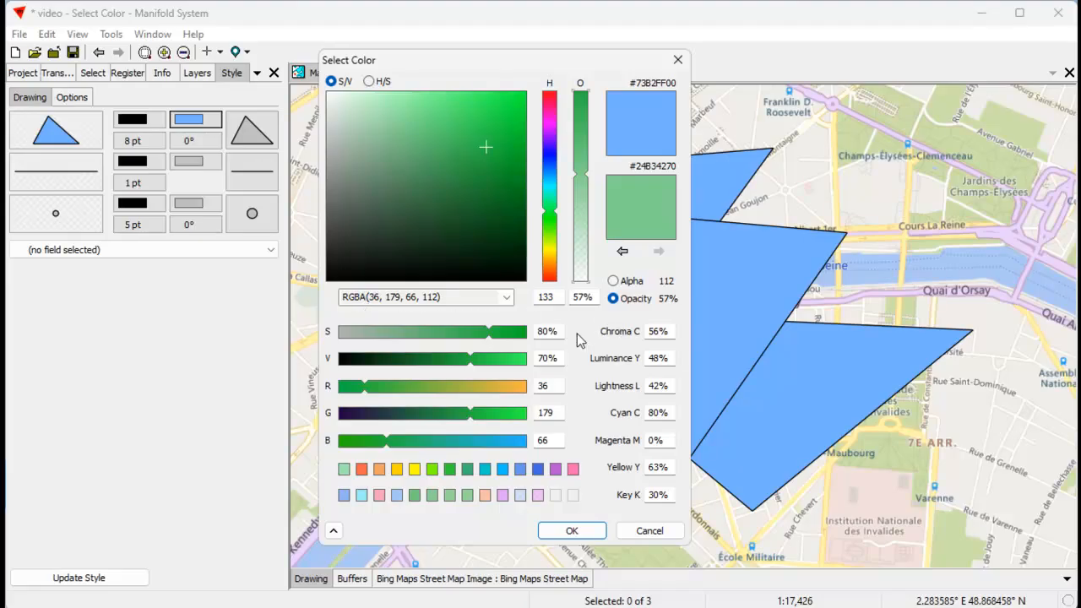
Try the transparency slider in Alpha mode at 166, and return it to Opacity mode with a setting of 42%.
{"action": "left_click", "coordinate": [632, 283]}
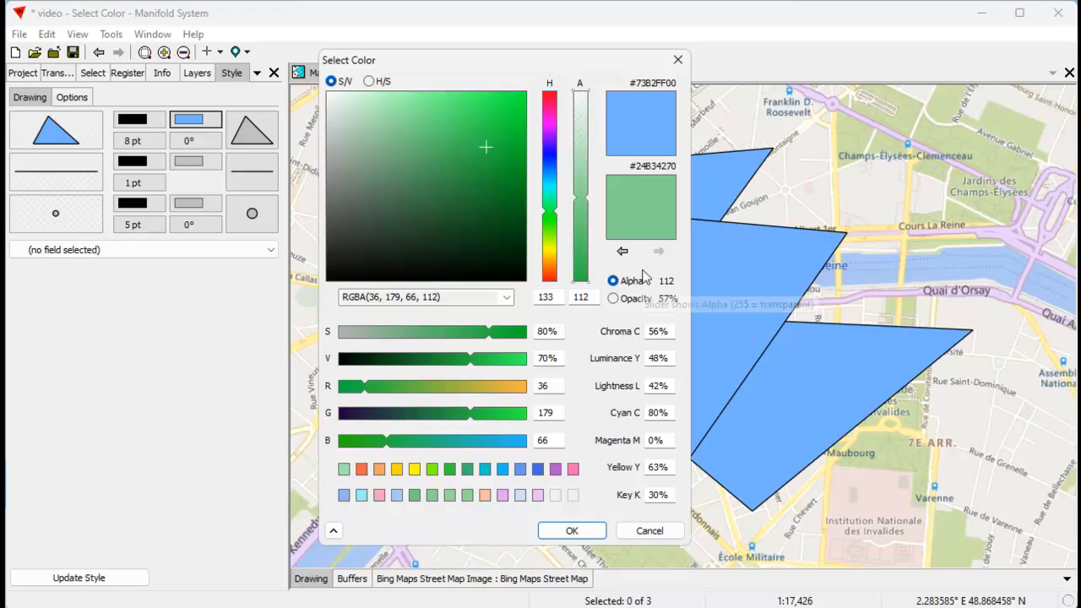
{"action": "left_click_drag", "start_coordinate": [582, 201], "coordinate": [585, 163]}
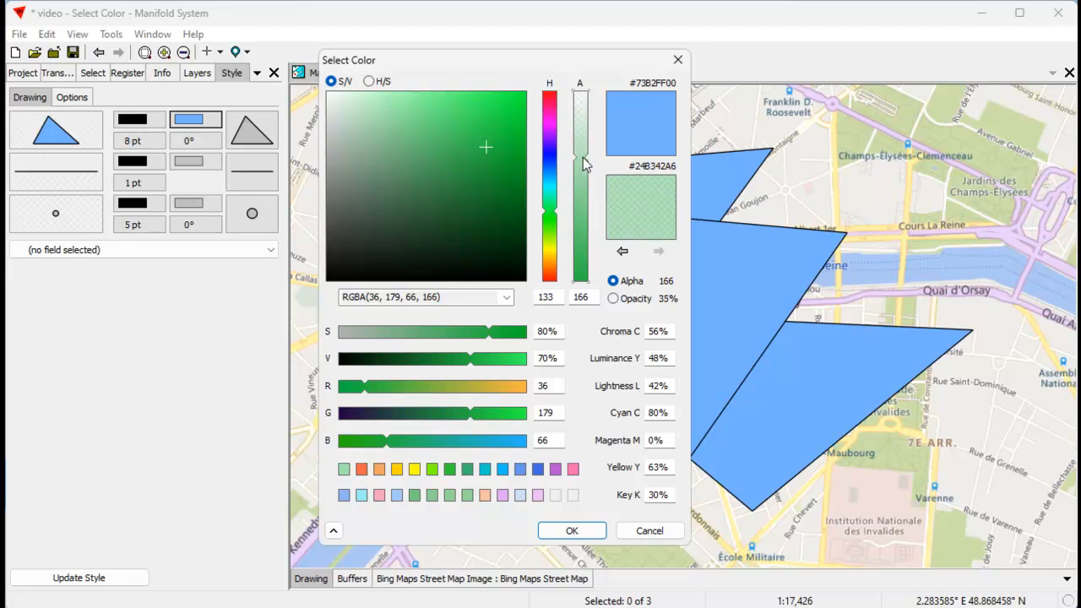
{"action": "left_click", "coordinate": [635, 301]}
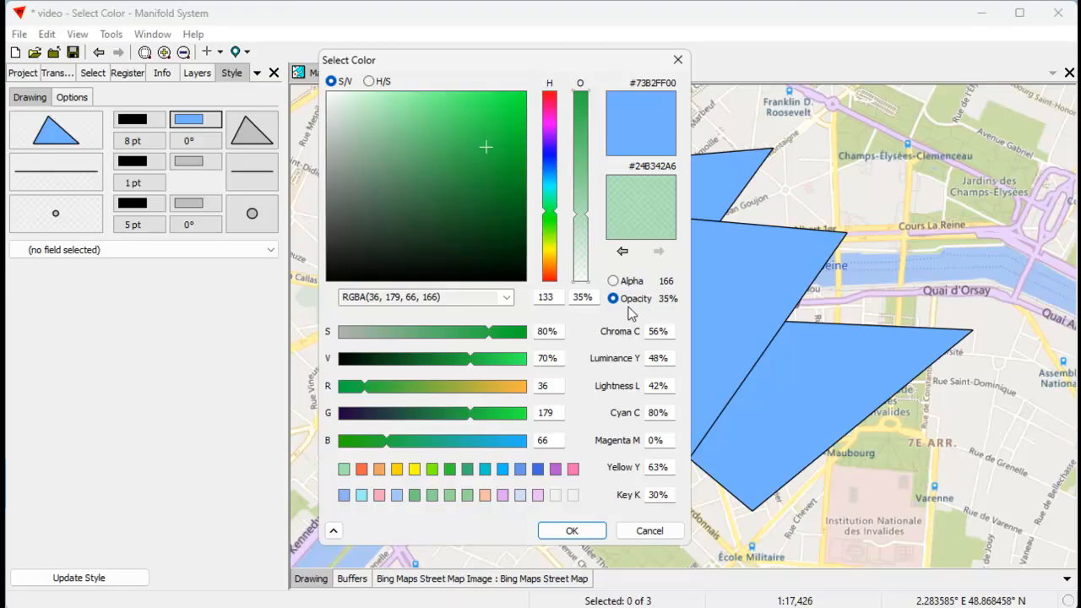
{"action": "left_click_drag", "start_coordinate": [582, 217], "coordinate": [589, 247]}
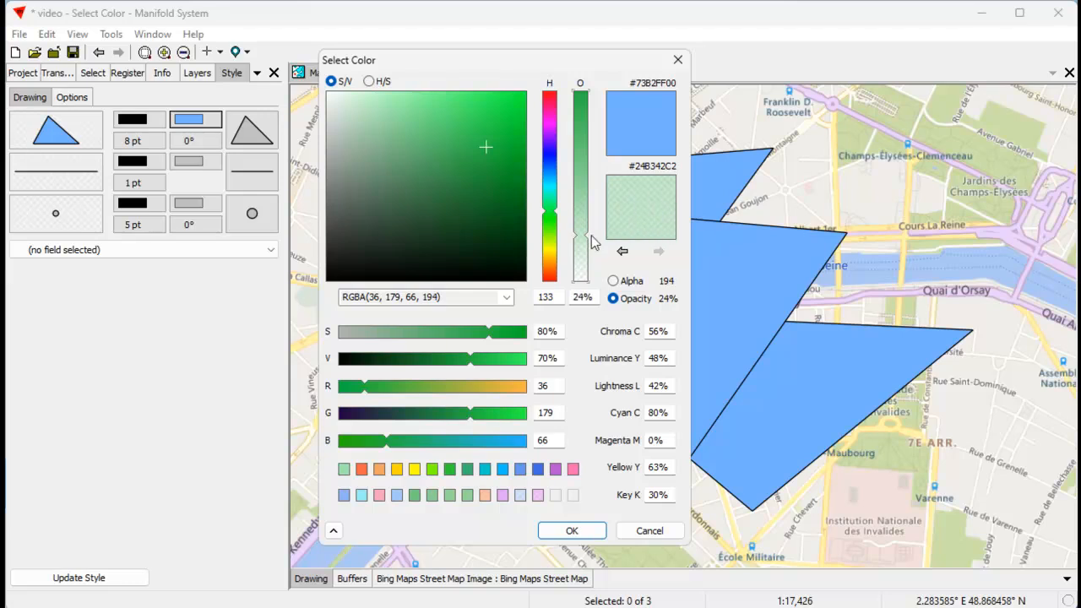
{"action": "left_click_drag", "start_coordinate": [583, 242], "coordinate": [586, 201]}
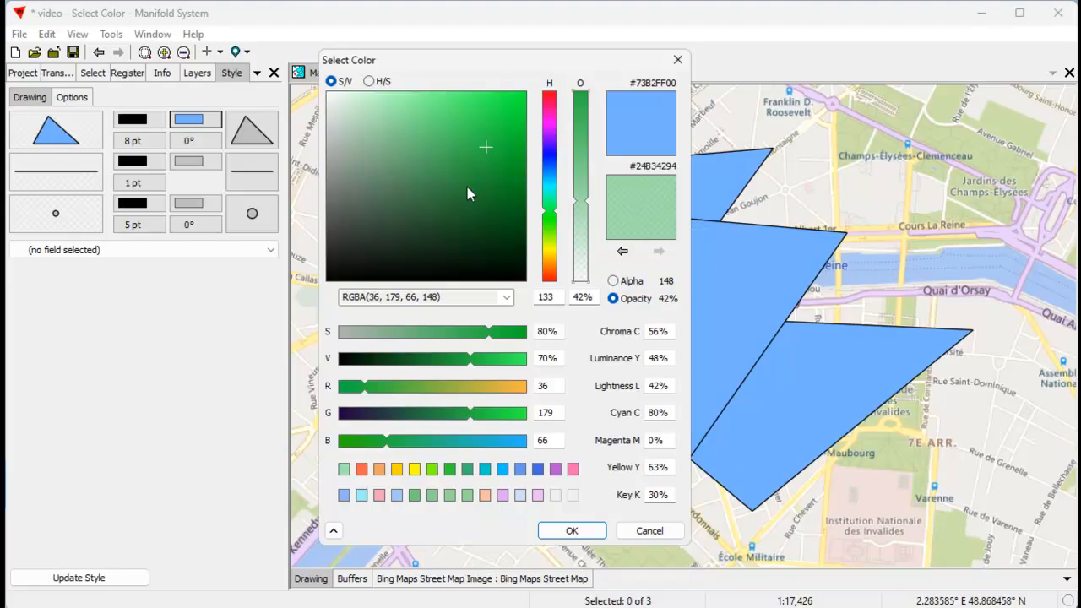
Adjust the green's saturation and value to reach RGBA(47, 170, 73, 148).
{"action": "mouse_move", "coordinate": [482, 146]}
{"action": "left_mouse_down"}
{"action": "mouse_move", "coordinate": [437, 168]}
{"action": "mouse_move", "coordinate": [426, 228]}
{"action": "mouse_move", "coordinate": [449, 188]}
{"action": "mouse_move", "coordinate": [447, 161]}
{"action": "mouse_move", "coordinate": [446, 210]}
{"action": "mouse_move", "coordinate": [388, 222]}
{"action": "mouse_move", "coordinate": [471, 159]}
{"action": "mouse_move", "coordinate": [407, 154]}
{"action": "mouse_move", "coordinate": [447, 225]}
{"action": "mouse_move", "coordinate": [441, 254]}
{"action": "mouse_move", "coordinate": [505, 132]}
{"action": "mouse_move", "coordinate": [451, 204]}
{"action": "mouse_move", "coordinate": [501, 148]}
{"action": "left_mouse_up"}
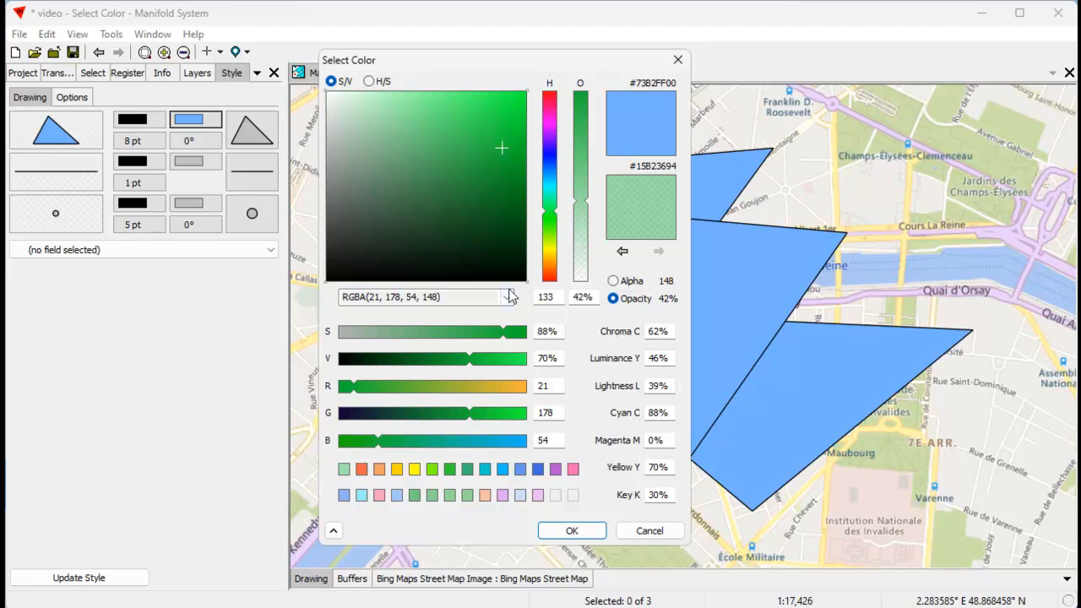
{"action": "left_click", "coordinate": [483, 159]}
{"action": "mouse_move", "coordinate": [484, 159]}
{"action": "left_mouse_down"}
{"action": "mouse_move", "coordinate": [465, 186]}
{"action": "mouse_move", "coordinate": [421, 187]}
{"action": "mouse_move", "coordinate": [493, 184]}
{"action": "mouse_move", "coordinate": [458, 169]}
{"action": "mouse_move", "coordinate": [470, 153]}
{"action": "left_mouse_up"}
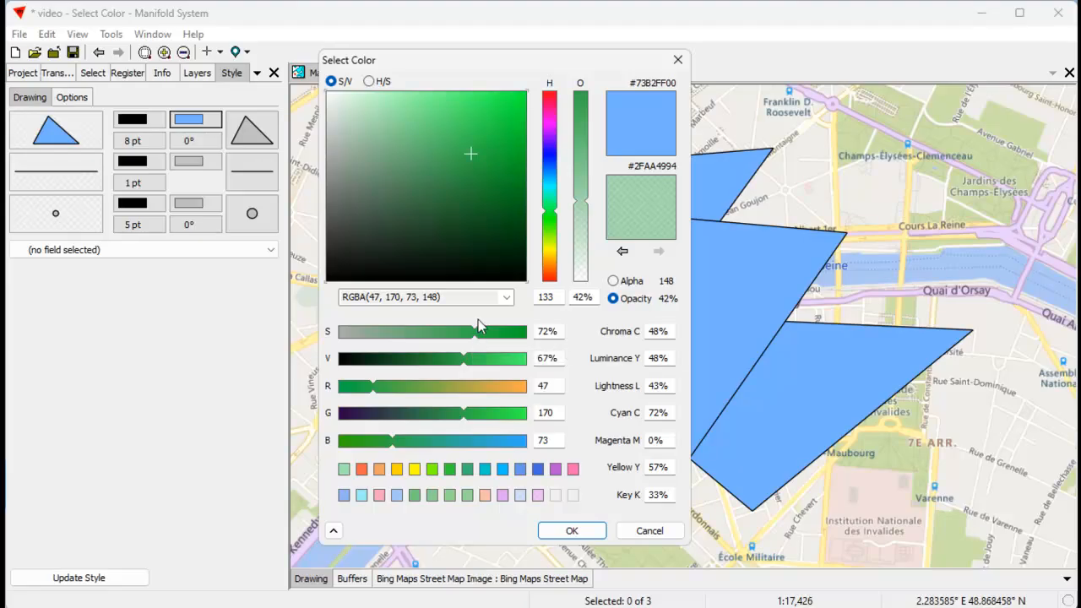
Vary the green's saturation and value, ending at 67% saturation and 61% value for RGBA(51, 155, 73, 148).
{"action": "mouse_move", "coordinate": [476, 333]}
{"action": "left_mouse_down"}
{"action": "mouse_move", "coordinate": [340, 334]}
{"action": "mouse_move", "coordinate": [526, 345]}
{"action": "mouse_move", "coordinate": [483, 337]}
{"action": "left_mouse_up"}
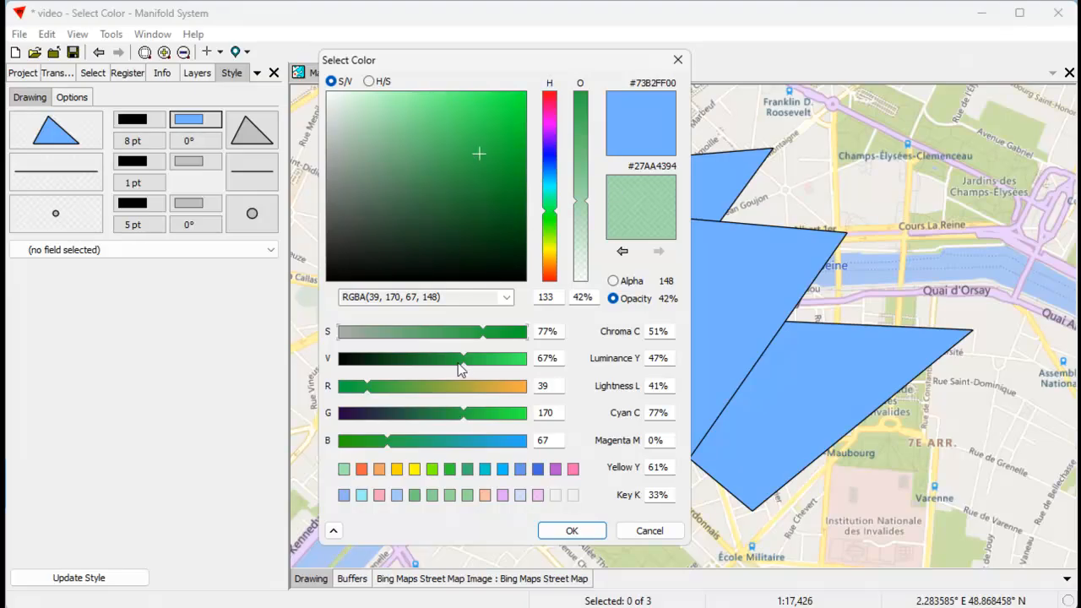
{"action": "left_click_drag", "start_coordinate": [463, 365], "coordinate": [456, 334]}
{"action": "mouse_move", "coordinate": [454, 149]}
{"action": "left_mouse_down"}
{"action": "mouse_move", "coordinate": [408, 175]}
{"action": "mouse_move", "coordinate": [501, 149]}
{"action": "mouse_move", "coordinate": [400, 168]}
{"action": "mouse_move", "coordinate": [468, 215]}
{"action": "mouse_move", "coordinate": [490, 154]}
{"action": "mouse_move", "coordinate": [418, 141]}
{"action": "mouse_move", "coordinate": [476, 149]}
{"action": "mouse_move", "coordinate": [453, 185]}
{"action": "mouse_move", "coordinate": [486, 174]}
{"action": "mouse_move", "coordinate": [482, 153]}
{"action": "left_mouse_up"}
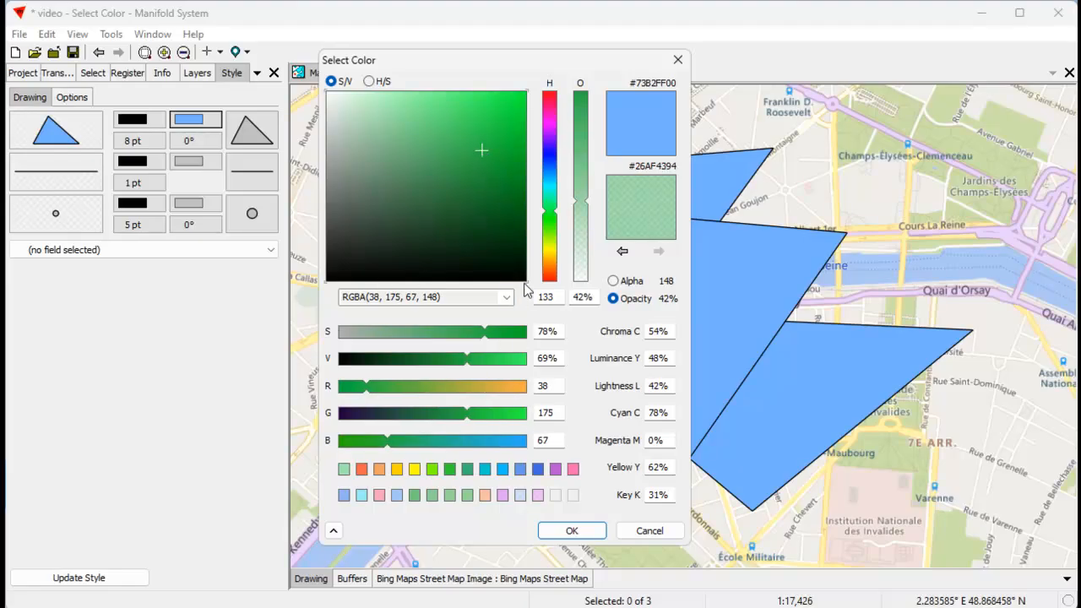
{"action": "left_click_drag", "start_coordinate": [483, 146], "coordinate": [460, 182]}
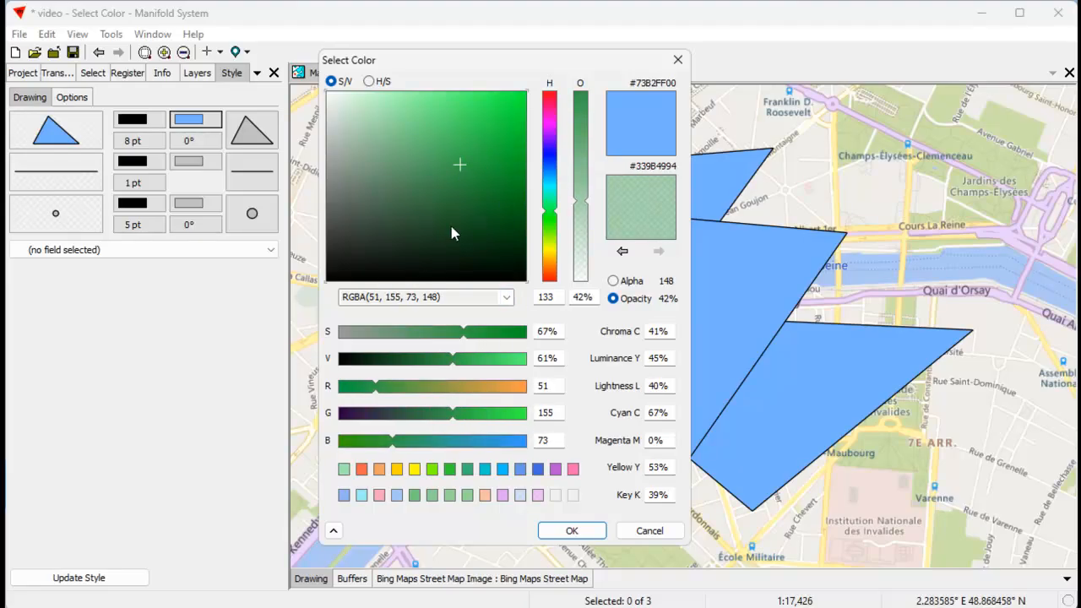
Shift the hue to blue at 215, try a saturation of 78%, and settle on 69%.
{"action": "left_click", "coordinate": [551, 213]}
{"action": "mouse_move", "coordinate": [553, 220]}
{"action": "left_mouse_down"}
{"action": "mouse_move", "coordinate": [555, 146]}
{"action": "mouse_move", "coordinate": [558, 174]}
{"action": "left_mouse_up"}
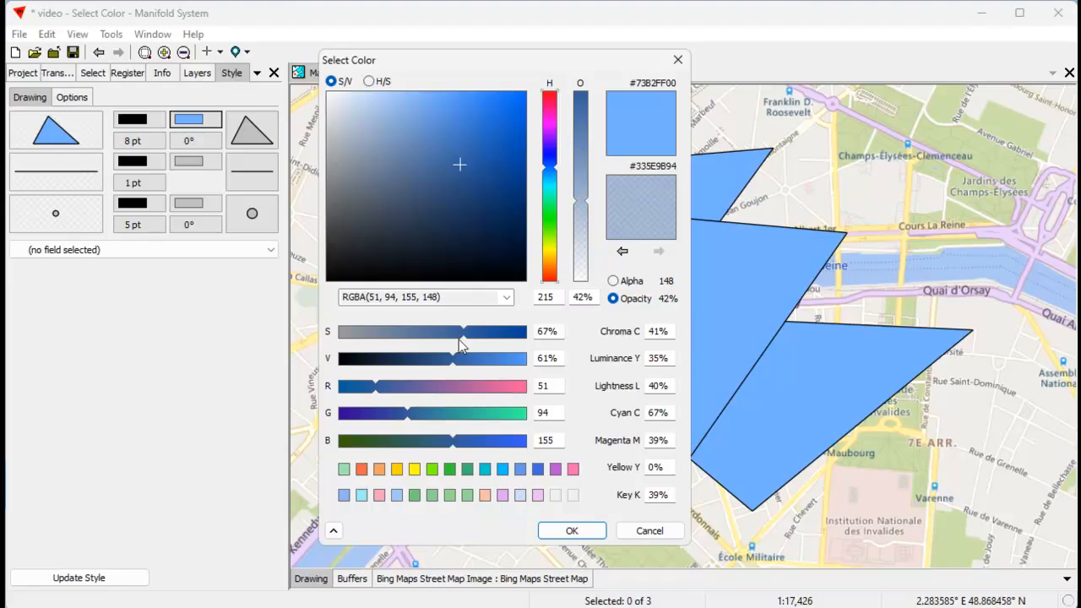
{"action": "left_click_drag", "start_coordinate": [469, 339], "coordinate": [491, 345]}
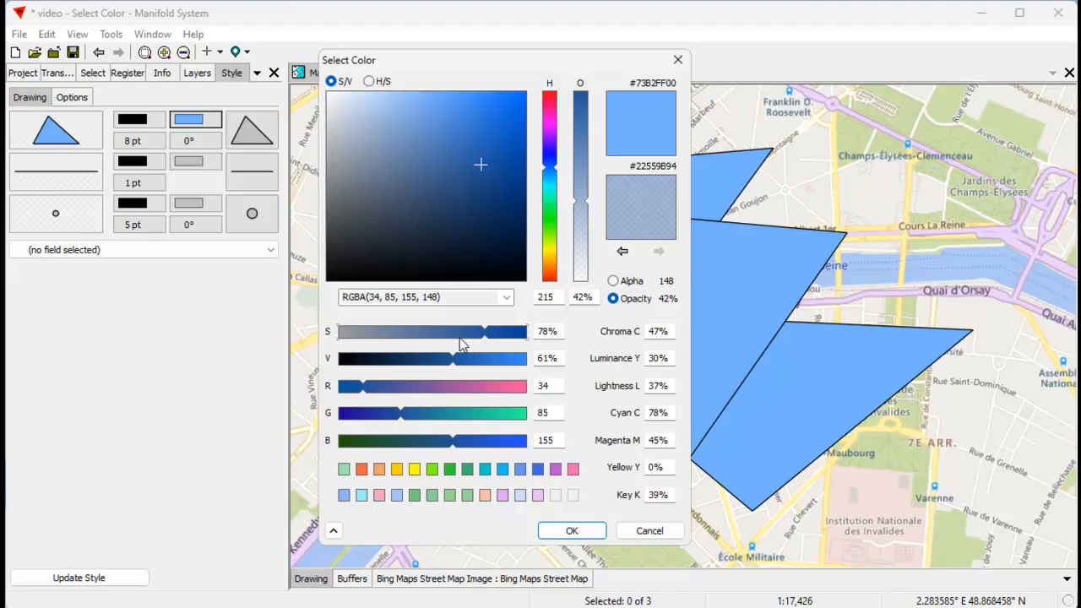
{"action": "mouse_move", "coordinate": [484, 332]}
{"action": "left_mouse_down"}
{"action": "mouse_move", "coordinate": [523, 334]}
{"action": "mouse_move", "coordinate": [350, 336]}
{"action": "mouse_move", "coordinate": [481, 336]}
{"action": "mouse_move", "coordinate": [470, 336]}
{"action": "left_mouse_up"}
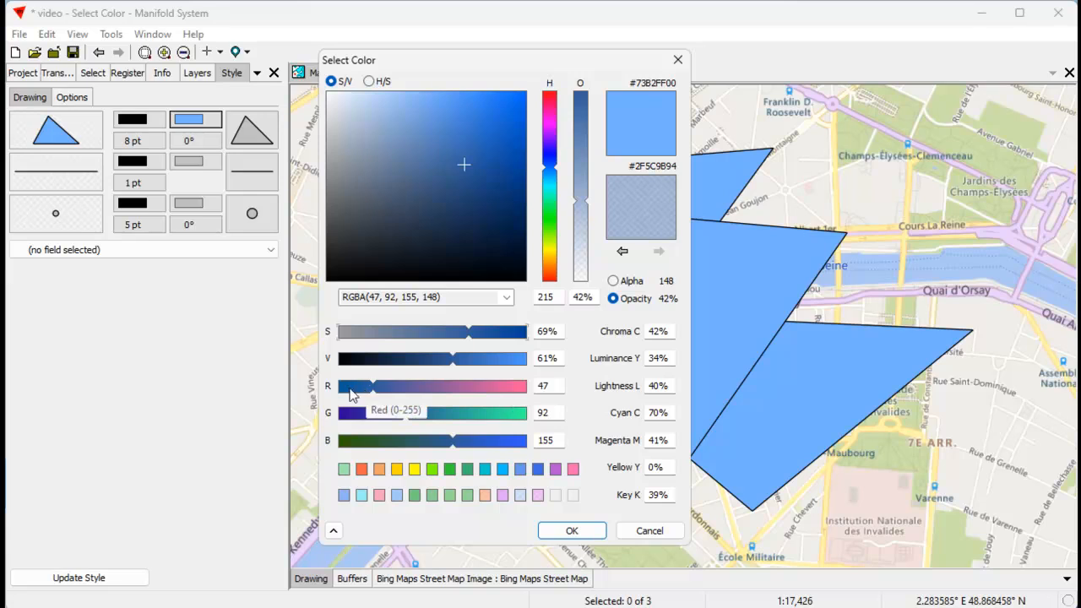
Try the red component at 115 and change it to an exact value of 25.
{"action": "left_click_drag", "start_coordinate": [374, 387], "coordinate": [427, 395]}
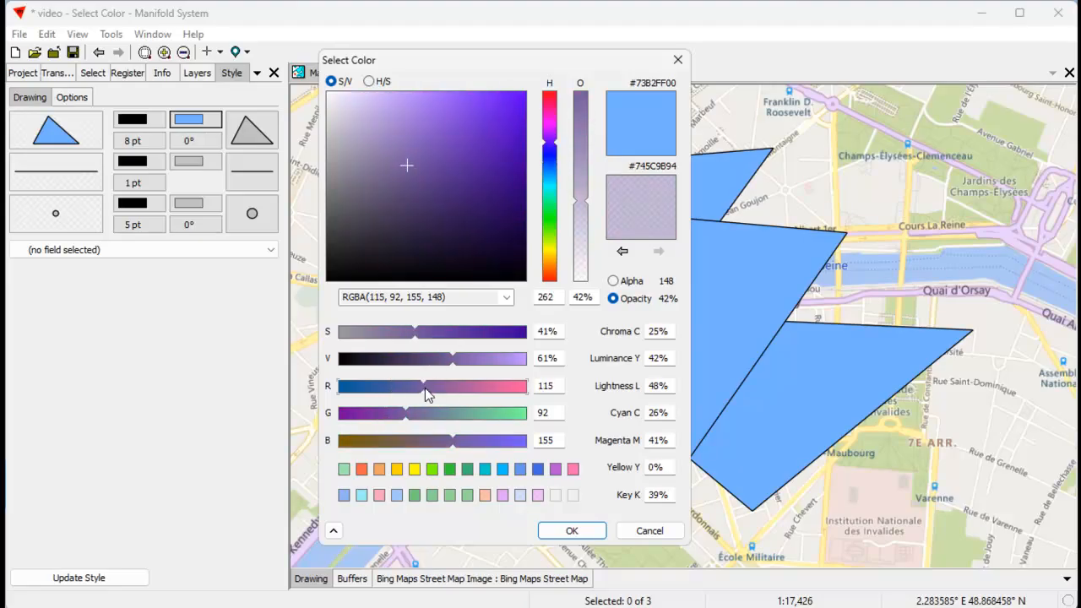
{"action": "double_click", "coordinate": [560, 387]}
{"action": "type", "text": "25"}
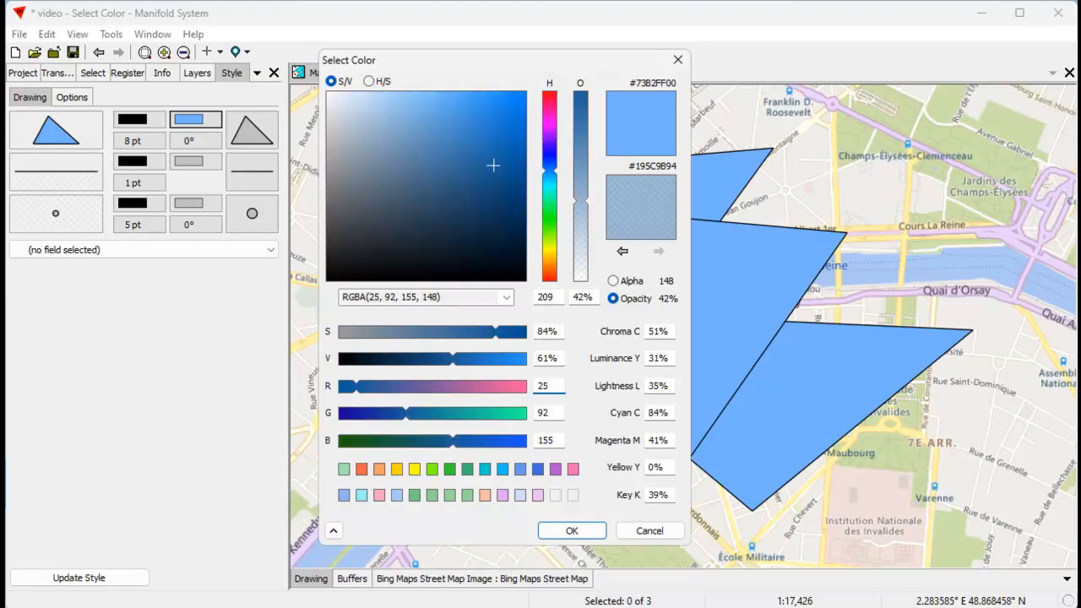
Raise the red component to 249, set it to 220, and lower it to 120.
{"action": "left_click", "coordinate": [523, 387]}
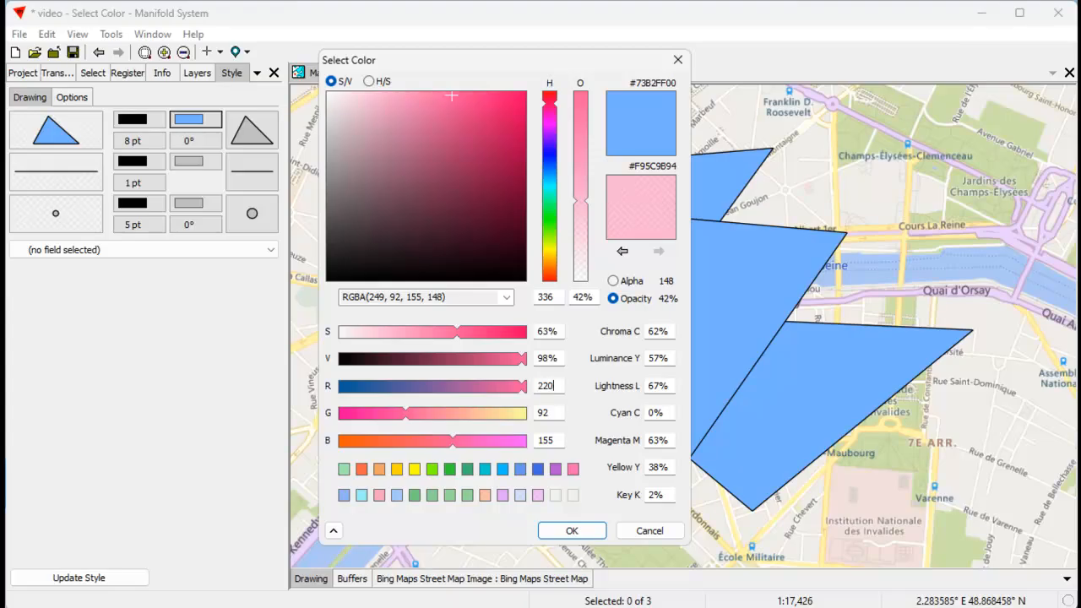
{"action": "left_click_drag", "start_coordinate": [452, 96], "coordinate": [442, 116]}
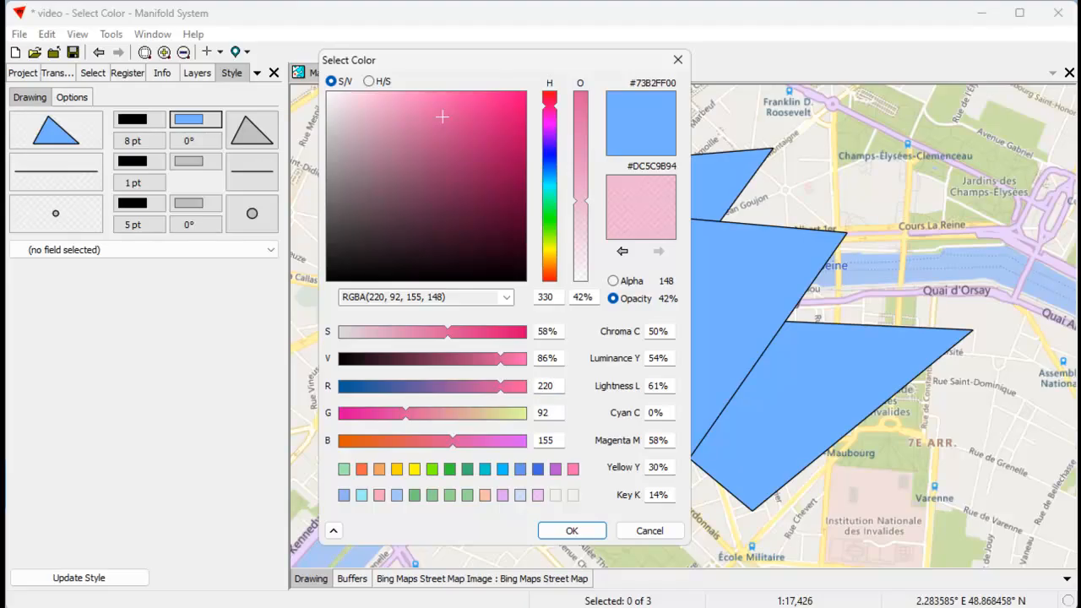
{"action": "double_click", "coordinate": [546, 386]}
{"action": "left_click_drag", "start_coordinate": [538, 386], "coordinate": [564, 388]}
{"action": "type", "text": "1"}
{"action": "key", "text": "Return"}
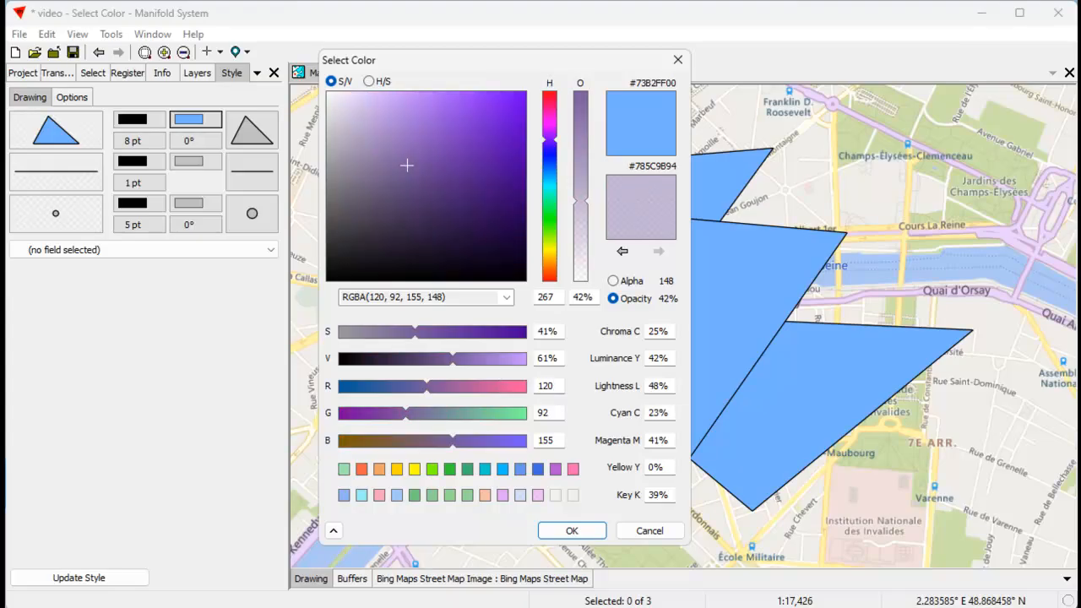
Raise the red component to 138 and 158, and nudge it down and up in small increments, ending at 127.
{"action": "left_click", "coordinate": [440, 387]}
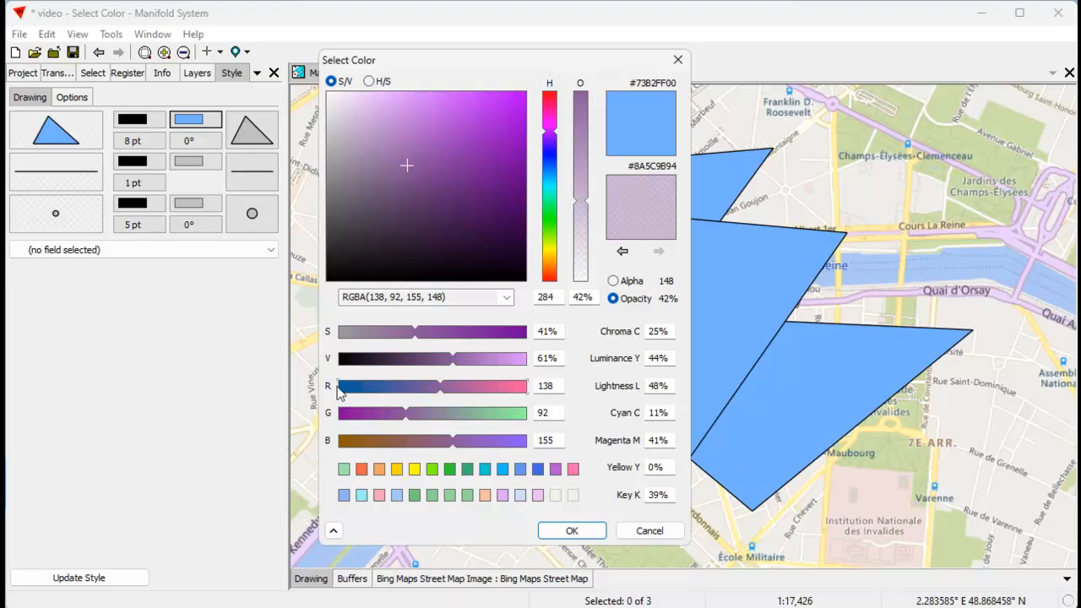
{"action": "left_click", "coordinate": [457, 388]}
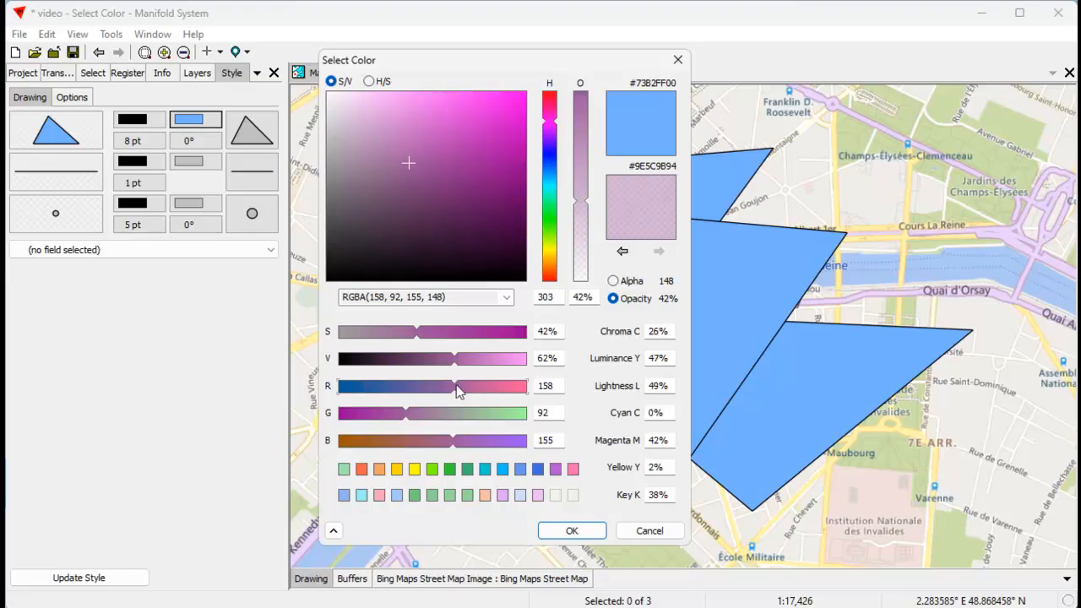
{"action": "key", "text": "Left"}
{"action": "key", "text": "Left"}
{"action": "key", "text": "Left"}
{"action": "key", "text": "Left"}
{"action": "key", "text": "Left"}
{"action": "key", "text": "Left"}
{"action": "key", "text": "Left"}
{"action": "key", "text": "Left"}
{"action": "key", "text": "Left"}
{"action": "key", "text": "Left"}
{"action": "key", "text": "Left"}
{"action": "key", "text": "Left"}
{"action": "key", "text": "Left"}
{"action": "key", "text": "Left"}
{"action": "key", "text": "Left"}
{"action": "key", "text": "Left"}
{"action": "key", "text": "Left"}
{"action": "key", "text": "Left"}
{"action": "key", "text": "Left"}
{"action": "key", "text": "Left"}
{"action": "key", "text": "Left"}
{"action": "key", "text": "Left"}
{"action": "key", "text": "Left"}
{"action": "key", "text": "Left"}
{"action": "key", "text": "Left"}
{"action": "key", "text": "Left"}
{"action": "key", "text": "Left"}
{"action": "key", "text": "Left"}
{"action": "key", "text": "Left"}
{"action": "key", "text": "Right"}
{"action": "key", "text": "Right"}
{"action": "key", "text": "Right"}
{"action": "key", "text": "Right"}
{"action": "key", "text": "Right"}
{"action": "key", "text": "Right"}
{"action": "key", "text": "Right"}
{"action": "key", "text": "Right"}
{"action": "key", "text": "Right"}
{"action": "key", "text": "Right"}
{"action": "key", "text": "Right"}
{"action": "key", "text": "Right"}
{"action": "key", "text": "Right"}
{"action": "key", "text": "Right"}
{"action": "key", "text": "Right"}
{"action": "key", "text": "Right"}
{"action": "key", "text": "Right"}
{"action": "key", "text": "Right"}
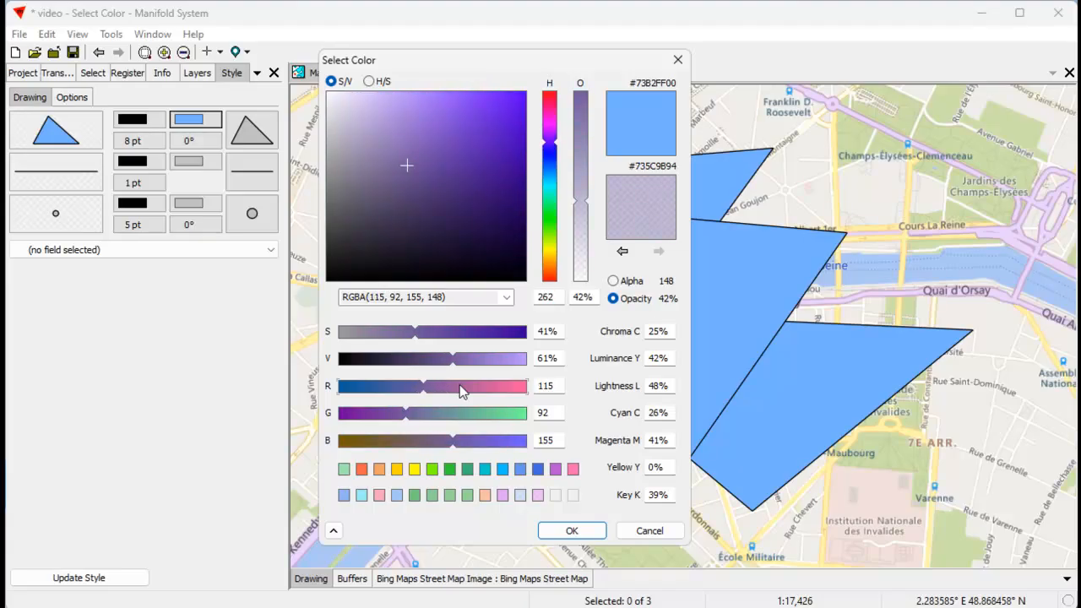
{"action": "key", "text": "Right"}
{"action": "key", "text": "Right"}
{"action": "key", "text": "Right"}
{"action": "key", "text": "Right"}
{"action": "key", "text": "Right"}
{"action": "key", "text": "Right"}
{"action": "key", "text": "Right"}
{"action": "key", "text": "Right"}
{"action": "key", "text": "Right"}
{"action": "key", "text": "Right"}
{"action": "key", "text": "Right"}
{"action": "key", "text": "Right"}
{"action": "key", "text": "Right"}
{"action": "key", "text": "Right"}
{"action": "key", "text": "Right"}
{"action": "key", "text": "Right"}
{"action": "key", "text": "Right"}
{"action": "key", "text": "Right"}
{"action": "key", "text": "Right"}
{"action": "key", "text": "Right"}
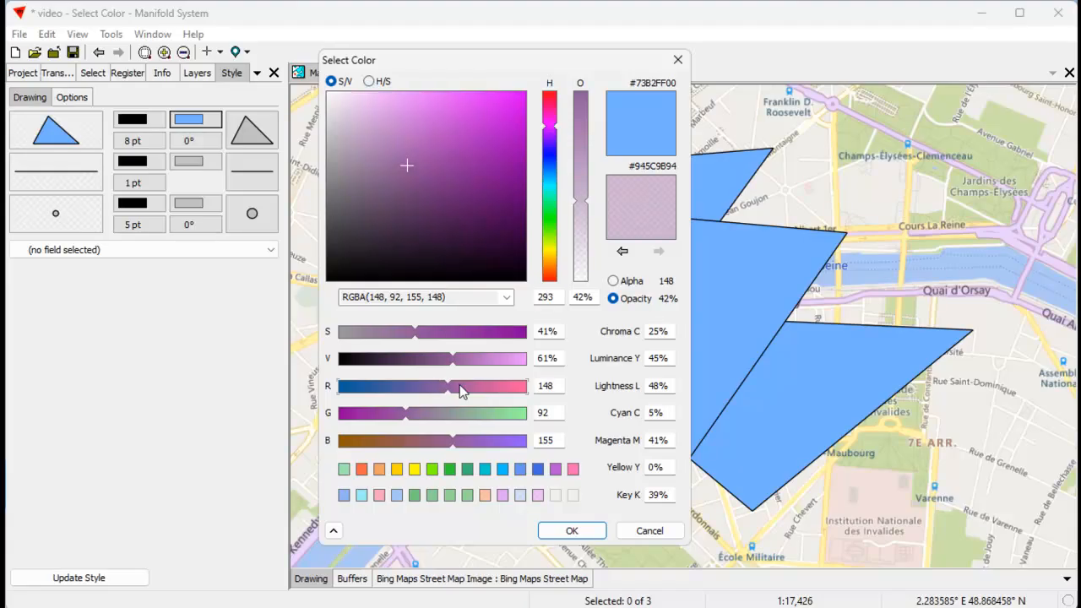
{"action": "key", "text": "Left"}
{"action": "key", "text": "Left"}
{"action": "key", "text": "Left"}
{"action": "key", "text": "Left"}
{"action": "key", "text": "Left"}
{"action": "key", "text": "Left"}
{"action": "key", "text": "Left"}
{"action": "key", "text": "Left"}
{"action": "key", "text": "Left"}
{"action": "key", "text": "Left"}
{"action": "key", "text": "Left"}
{"action": "key", "text": "Left"}
{"action": "key", "text": "Left"}
{"action": "key", "text": "Left"}
{"action": "key", "text": "Left"}
{"action": "key", "text": "Left"}
{"action": "key", "text": "Left"}
{"action": "key", "text": "Left"}
{"action": "key", "text": "Left"}
{"action": "key", "text": "Left"}
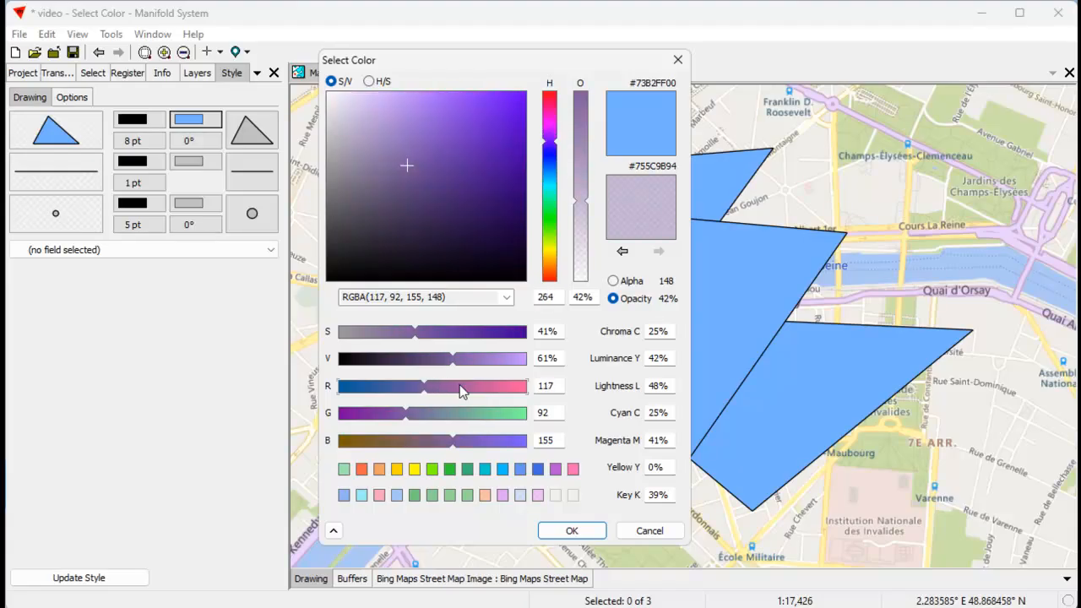
{"action": "key", "text": "Right"}
{"action": "key", "text": "Right"}
{"action": "key", "text": "Right"}
{"action": "key", "text": "Right"}
{"action": "key", "text": "Right"}
{"action": "key", "text": "Left"}
{"action": "key", "text": "Left"}
{"action": "key", "text": "Left"}
{"action": "key", "text": "Left"}
{"action": "key", "text": "Left"}
{"action": "key", "text": "Left"}
{"action": "key", "text": "Left"}
{"action": "key", "text": "Left"}
{"action": "key", "text": "Left"}
{"action": "key", "text": "Left"}
{"action": "key", "text": "Left"}
{"action": "key", "text": "Left"}
{"action": "key", "text": "Left"}
{"action": "key", "text": "Left"}
{"action": "key", "text": "Left"}
{"action": "key", "text": "Left"}
{"action": "key", "text": "Left"}
{"action": "key", "text": "Left"}
{"action": "key", "text": "Left"}
{"action": "key", "text": "Left"}
{"action": "key", "text": "Right"}
{"action": "key", "text": "Right"}
{"action": "key", "text": "Right"}
{"action": "key", "text": "Right"}
{"action": "key", "text": "Right"}
{"action": "key", "text": "Right"}
{"action": "key", "text": "Right"}
{"action": "key", "text": "Right"}
{"action": "key", "text": "Right"}
{"action": "key", "text": "Right"}
{"action": "key", "text": "Right"}
{"action": "key", "text": "Right"}
{"action": "key", "text": "Right"}
{"action": "key", "text": "Right"}
{"action": "key", "text": "Right"}
{"action": "key", "text": "Right"}
{"action": "key", "text": "Right"}
{"action": "key", "text": "Right"}
{"action": "key", "text": "Right"}
{"action": "key", "text": "Right"}
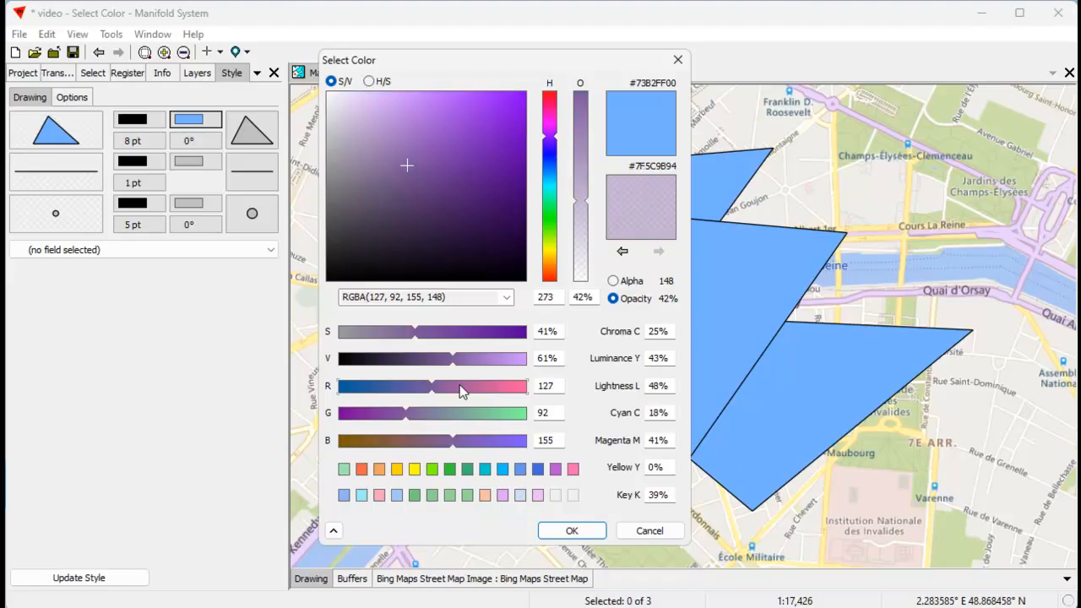
Nudge the red component of the fill color down in small increments, finishing with a few steps down and up.
{"action": "key", "text": "Left"}
{"action": "key", "text": "Left"}
{"action": "key", "text": "Left"}
{"action": "key", "text": "Left"}
{"action": "key", "text": "Left"}
{"action": "key", "text": "Left"}
{"action": "key", "text": "Left"}
{"action": "key", "text": "Left"}
{"action": "key", "text": "Left"}
{"action": "key", "text": "Left"}
{"action": "key", "text": "Left"}
{"action": "key", "text": "Left"}
{"action": "key", "text": "Left"}
{"action": "key", "text": "Left"}
{"action": "key", "text": "Left"}
{"action": "scroll", "coordinate": [459, 389], "scroll_direction": "down", "scroll_amount": 2}
{"action": "scroll", "coordinate": [460, 389], "scroll_direction": "up", "scroll_amount": 2}
Step the red component's numeric value up to 134 and on to 140.
{"action": "key", "text": "Tab"}
{"action": "key", "text": "Up"}
{"action": "key", "text": "Up"}
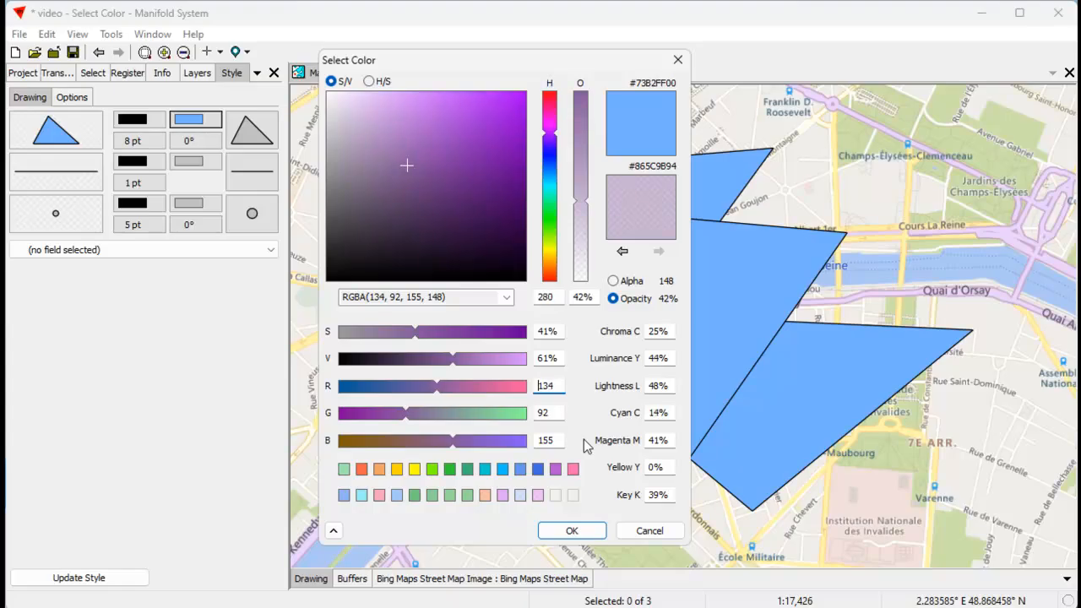
{"action": "key", "text": "Up"}
{"action": "key", "text": "Up"}
{"action": "key", "text": "Up"}
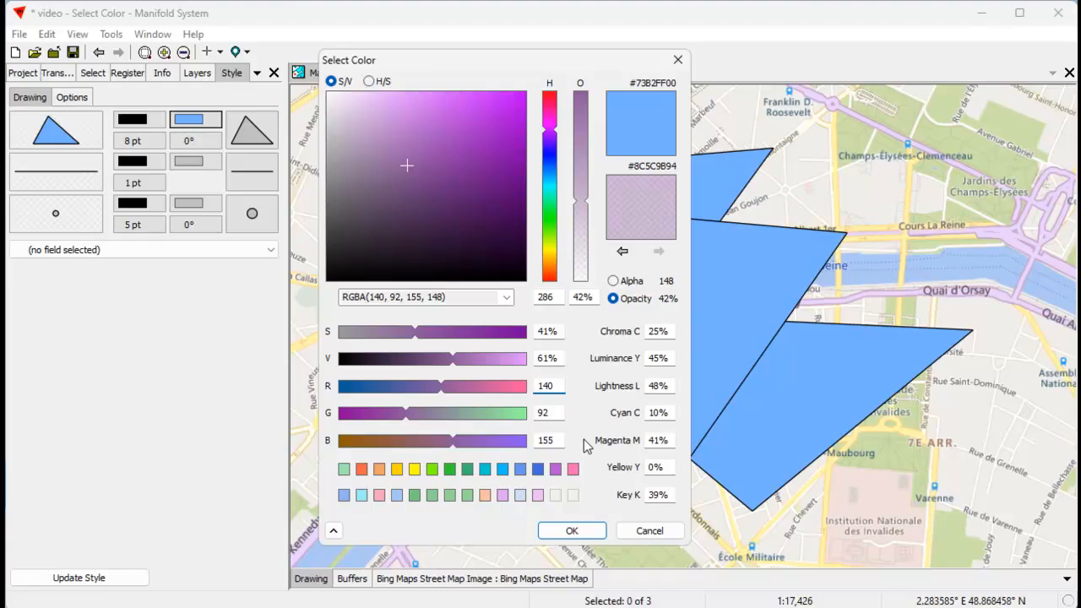
Vary the red value in fine and coarse increments, raising it to 156 and settling on 151.
{"action": "key", "text": "Down"}
{"action": "key", "text": "Down"}
{"action": "key", "text": "Up"}
{"action": "key", "text": "Up"}
{"action": "key", "text": "Up"}
{"action": "key", "text": "Up"}
{"action": "key", "text": "Up"}
{"action": "key", "text": "Page_Up"}
{"action": "key", "text": "Page_Up"}
{"action": "key", "text": "Page_Down"}
{"action": "key", "text": "Page_Down"}
{"action": "key", "text": "Page_Up"}
{"action": "key", "text": "Page_Up"}
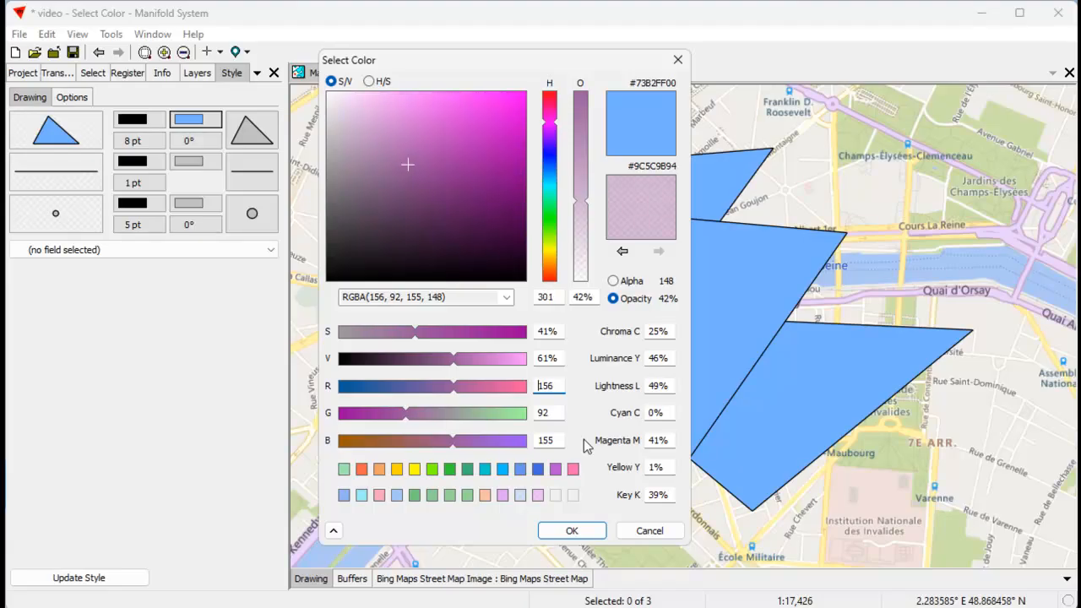
{"action": "key", "text": "Page_Down"}
{"action": "key", "text": "Page_Up"}
{"action": "key", "text": "Page_Down"}
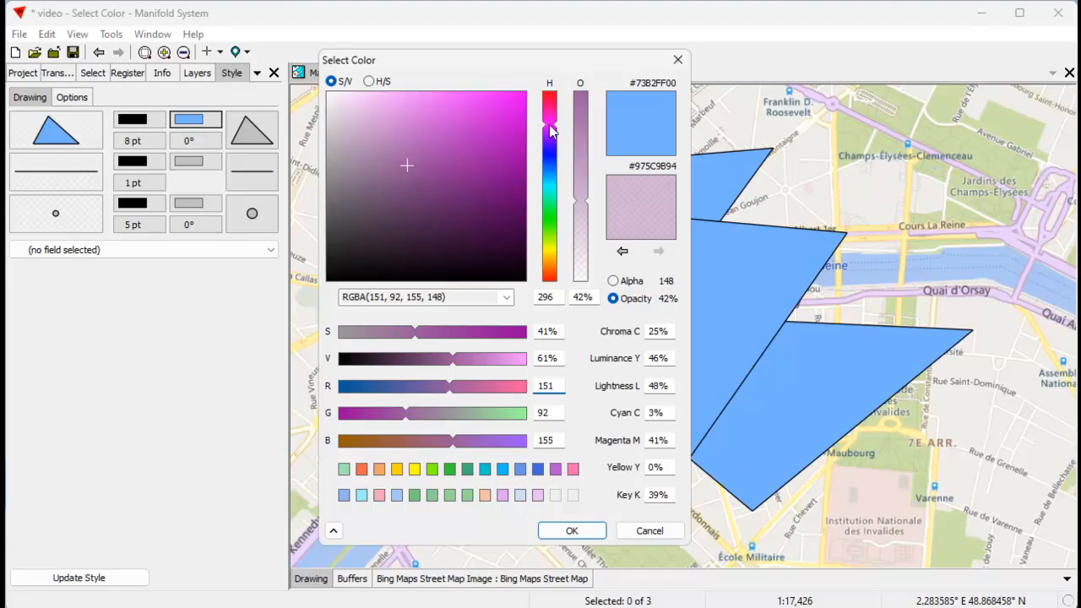
Shift the hue to 282, try small changes in both directions, and bring it down to blue at 228.
{"action": "scroll", "coordinate": [550, 131], "scroll_direction": "down", "scroll_amount": 5}
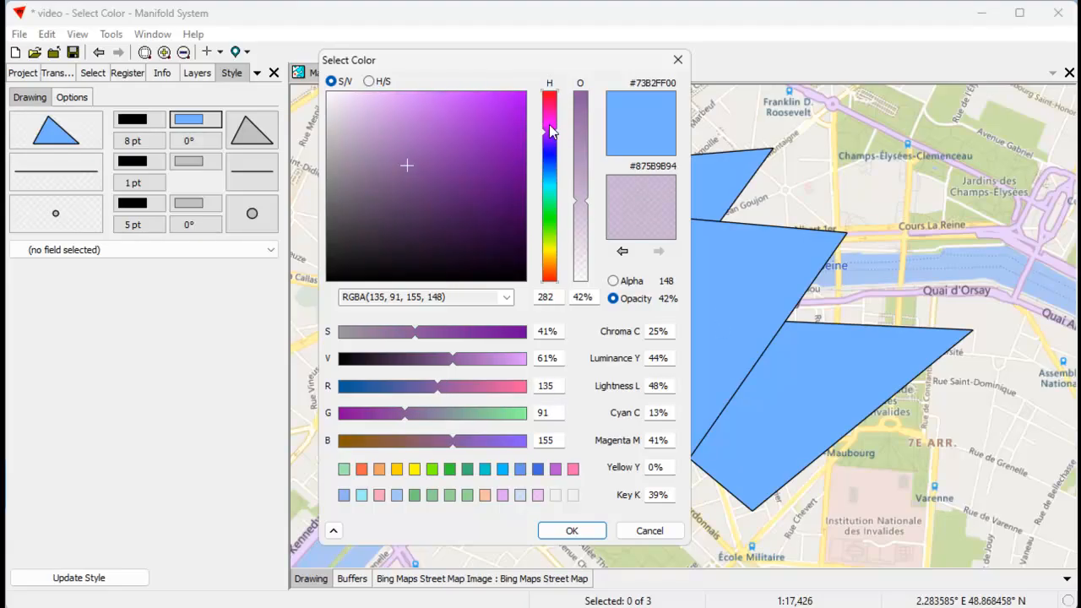
{"action": "scroll", "coordinate": [550, 131], "scroll_direction": "down", "scroll_amount": 4}
{"action": "scroll", "coordinate": [550, 131], "scroll_direction": "up", "scroll_amount": 4}
{"action": "scroll", "coordinate": [550, 130], "scroll_direction": "down", "scroll_amount": 3}
{"action": "scroll", "coordinate": [550, 130], "scroll_direction": "up", "scroll_amount": 3}
{"action": "scroll", "coordinate": [549, 131], "scroll_direction": "down", "scroll_amount": 3}
{"action": "scroll", "coordinate": [550, 131], "scroll_direction": "up", "scroll_amount": 1}
{"action": "scroll", "coordinate": [550, 131], "scroll_direction": "down", "scroll_amount": 2}
{"action": "scroll", "coordinate": [550, 131], "scroll_direction": "down", "scroll_amount": 12}
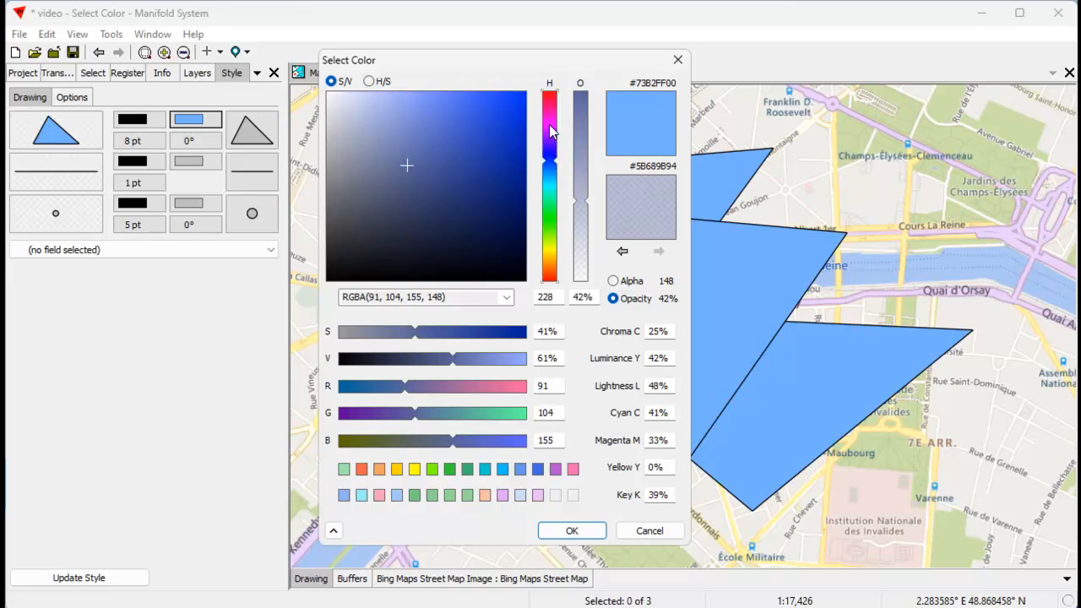
Try a brighter blue at 74% saturation and 89% value, and intensify it to 83% saturation and 97% value.
{"action": "left_click", "coordinate": [407, 110]}
{"action": "left_click", "coordinate": [474, 111]}
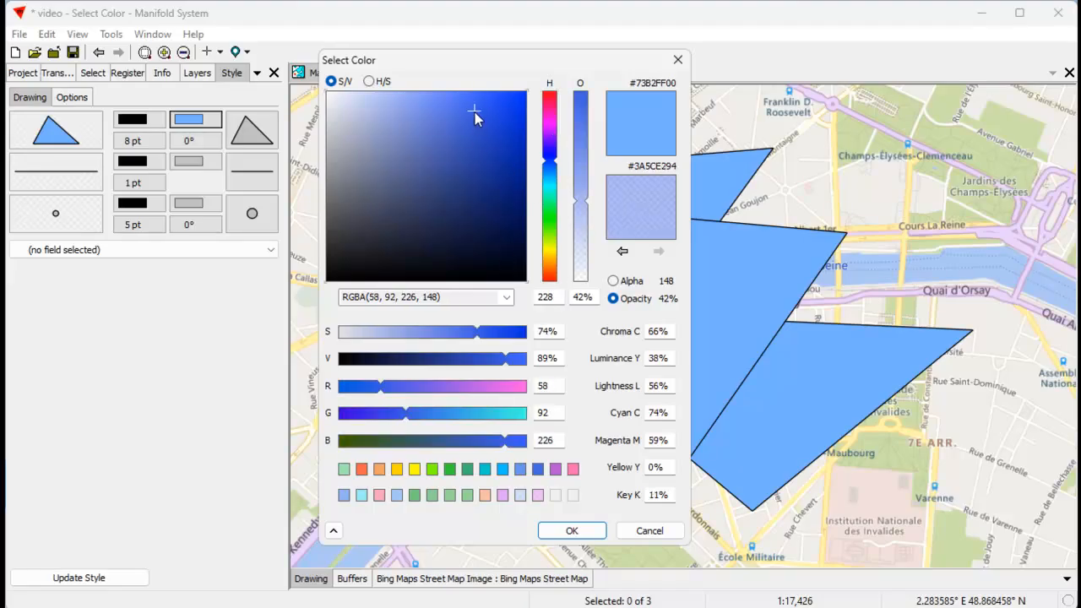
{"action": "left_click", "coordinate": [492, 98]}
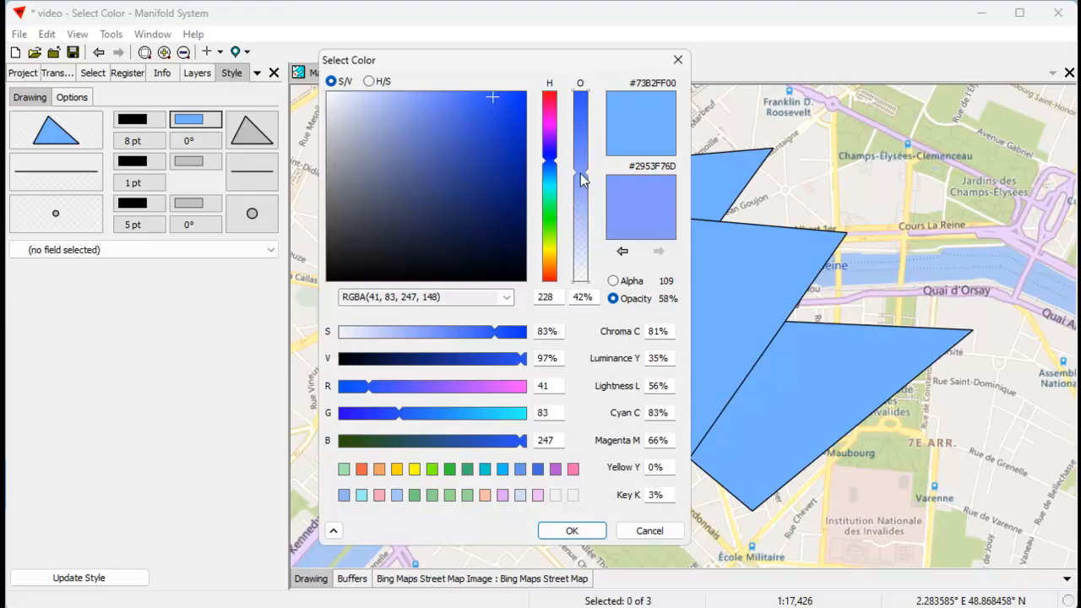
Set the hue to 216 and the opacity to 45%, and soften the blue to 80% saturation and 89% value.
{"action": "left_click", "coordinate": [550, 169]}
{"action": "left_click", "coordinate": [586, 204]}
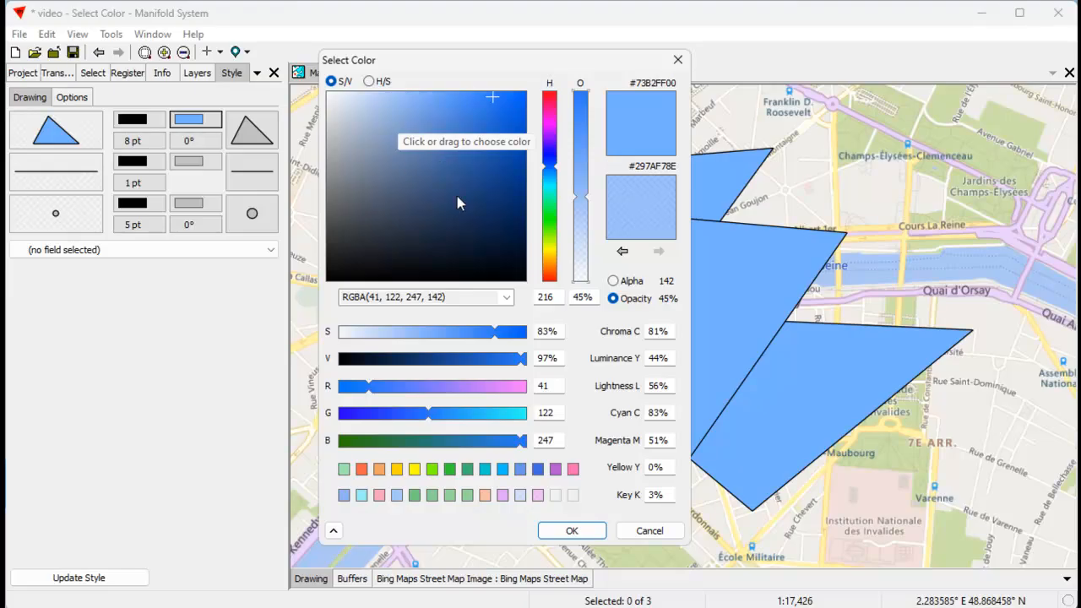
{"action": "mouse_move", "coordinate": [492, 110]}
{"action": "left_mouse_down"}
{"action": "mouse_move", "coordinate": [474, 136]}
{"action": "mouse_move", "coordinate": [461, 209]}
{"action": "mouse_move", "coordinate": [477, 170]}
{"action": "mouse_move", "coordinate": [476, 201]}
{"action": "mouse_move", "coordinate": [502, 118]}
{"action": "mouse_move", "coordinate": [486, 115]}
{"action": "left_mouse_up"}
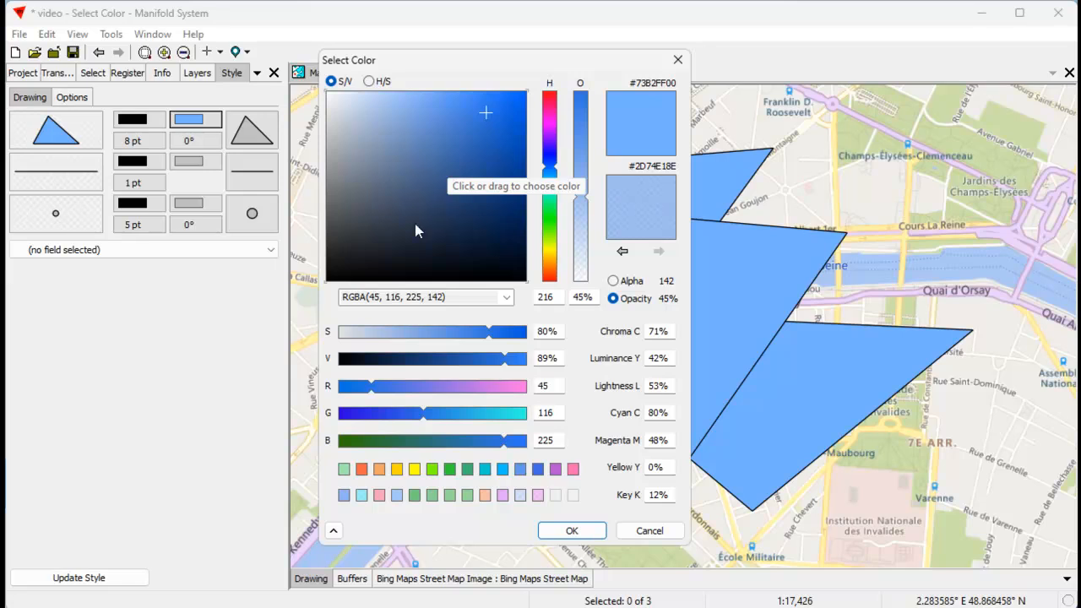
Switch to hue/saturation picking, try a deep blue at hue 235 and 97% saturation, and choose a pale one at hue 239 and 18%.
{"action": "left_click", "coordinate": [369, 81]}
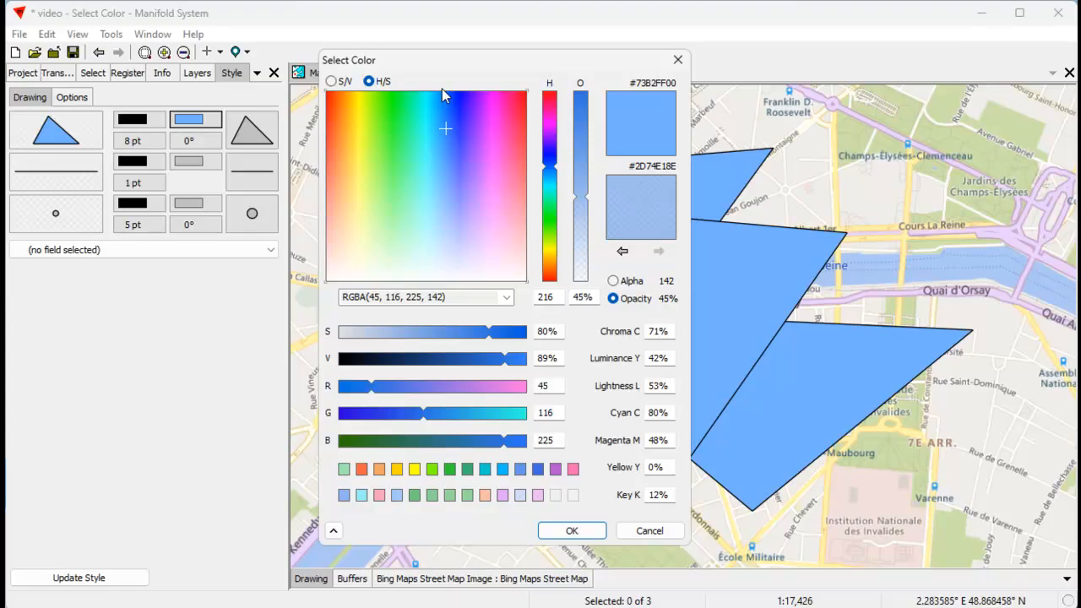
{"action": "left_click_drag", "start_coordinate": [339, 127], "coordinate": [457, 99]}
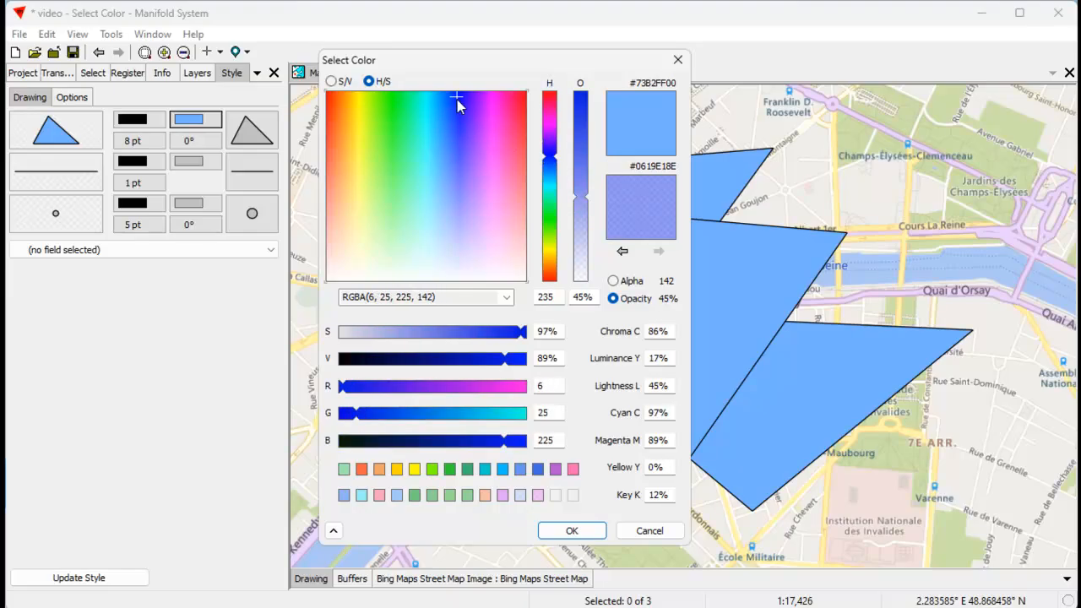
{"action": "left_click", "coordinate": [459, 247]}
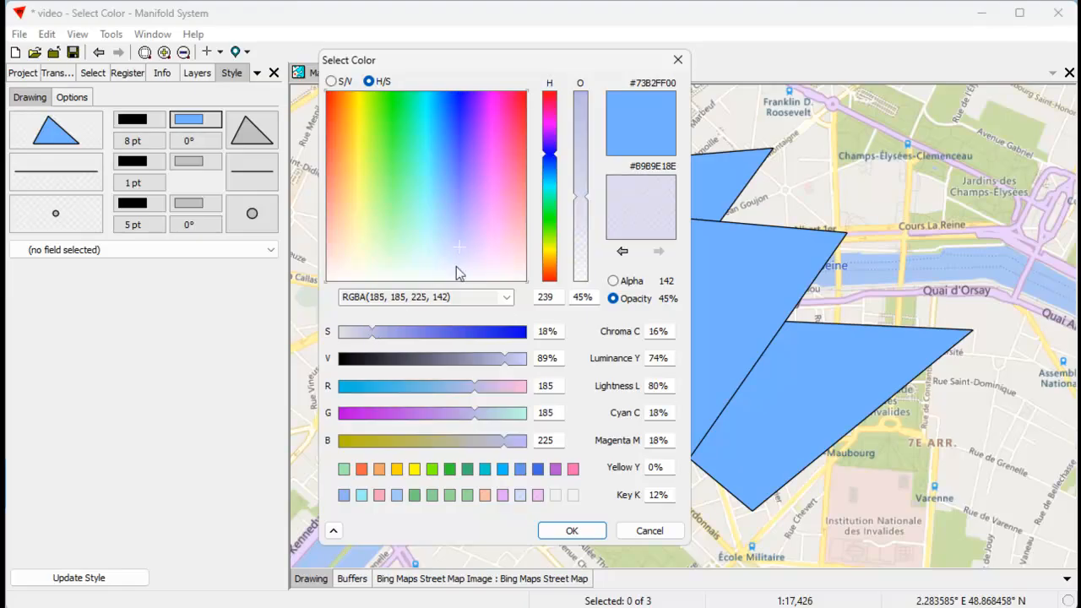
Sample several blue and violet tints, ending at hue 259, and lower the color to 15% saturation and 82% value.
{"action": "left_click", "coordinate": [461, 263]}
{"action": "left_click", "coordinate": [463, 222]}
{"action": "left_click", "coordinate": [463, 238]}
{"action": "left_click", "coordinate": [467, 184]}
{"action": "left_click", "coordinate": [466, 165]}
{"action": "left_click", "coordinate": [471, 240]}
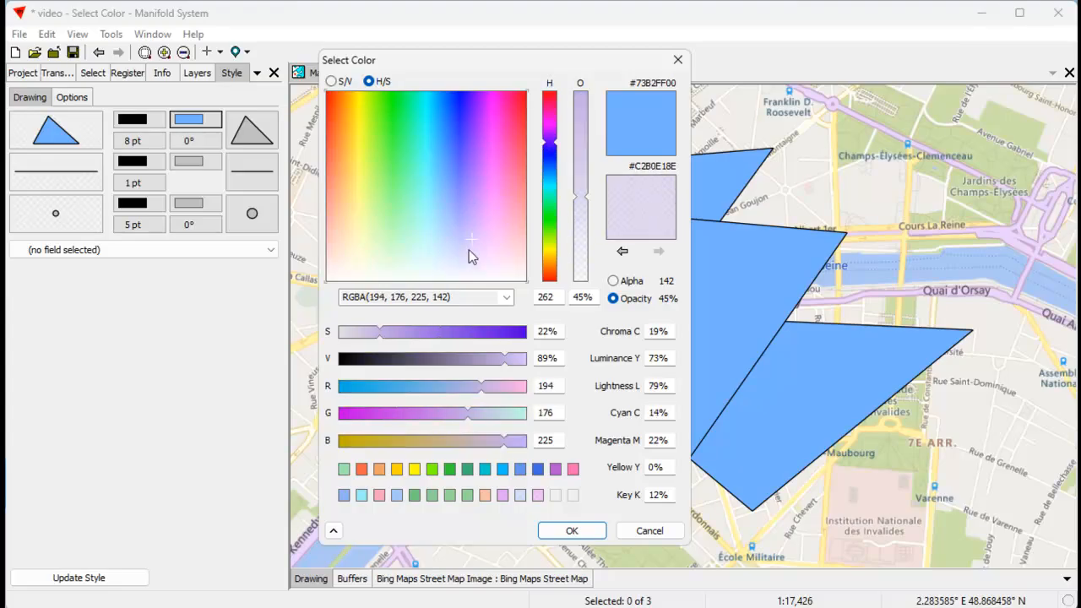
{"action": "left_click", "coordinate": [469, 251]}
{"action": "mouse_move", "coordinate": [510, 365]}
{"action": "left_mouse_down"}
{"action": "mouse_move", "coordinate": [529, 363]}
{"action": "mouse_move", "coordinate": [356, 363]}
{"action": "mouse_move", "coordinate": [497, 368]}
{"action": "left_mouse_up"}
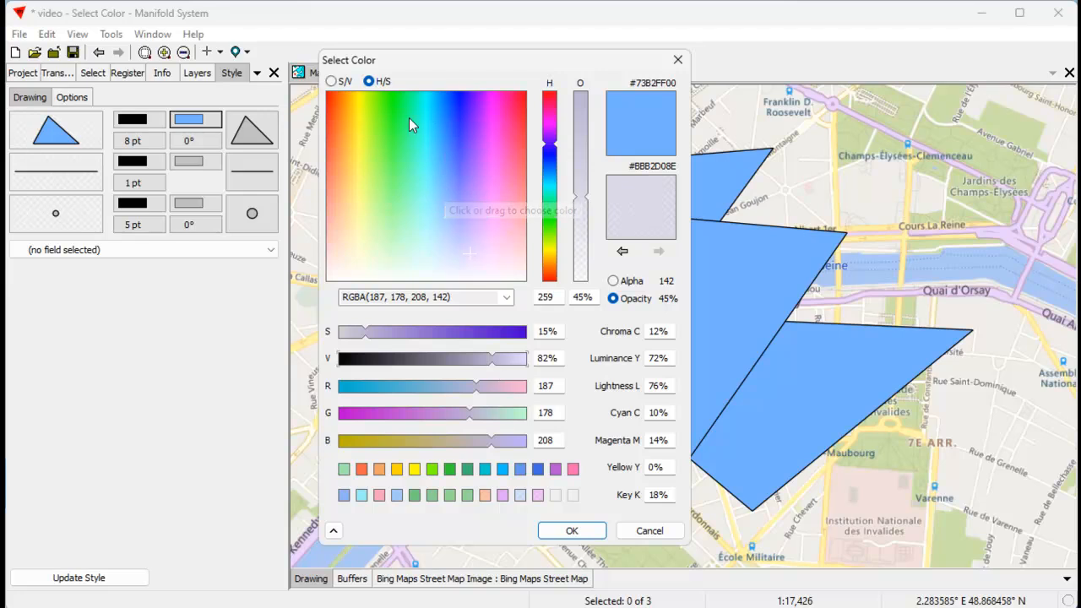
Collapse the extended controls, return to saturation/value picking, and choose a green of RGB (50, 213, 123) at hue 147.
{"action": "left_click", "coordinate": [333, 532]}
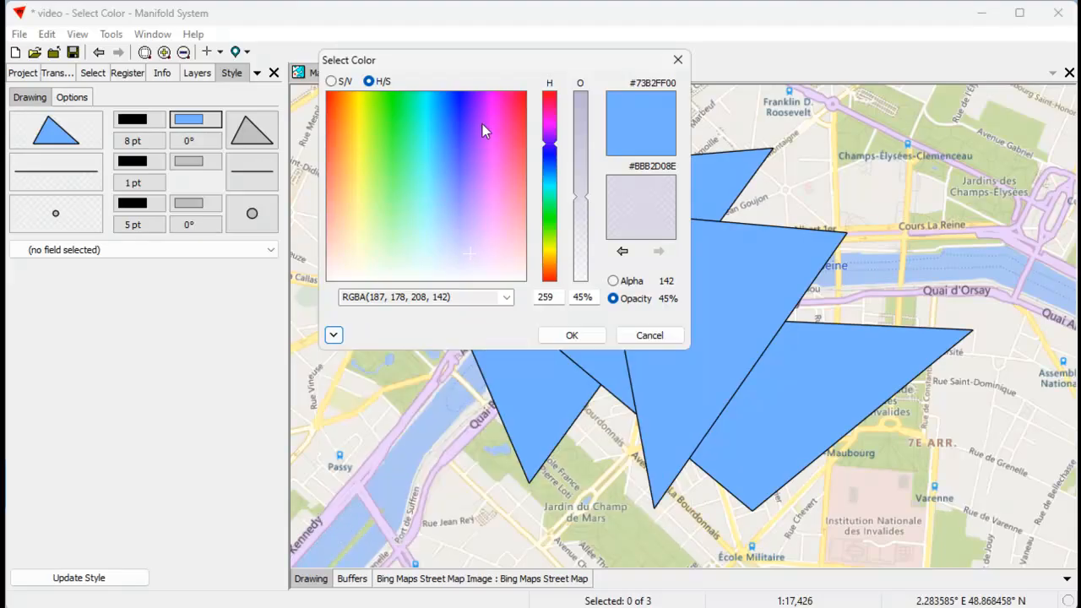
{"action": "left_click", "coordinate": [331, 81]}
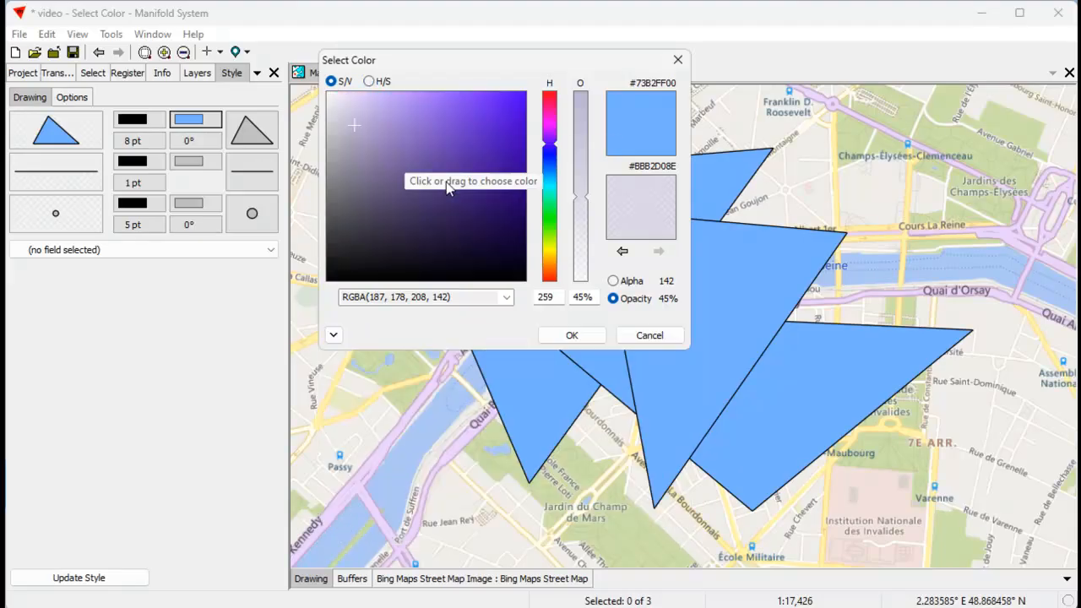
{"action": "left_click", "coordinate": [479, 121]}
{"action": "left_click_drag", "start_coordinate": [550, 165], "coordinate": [555, 203]}
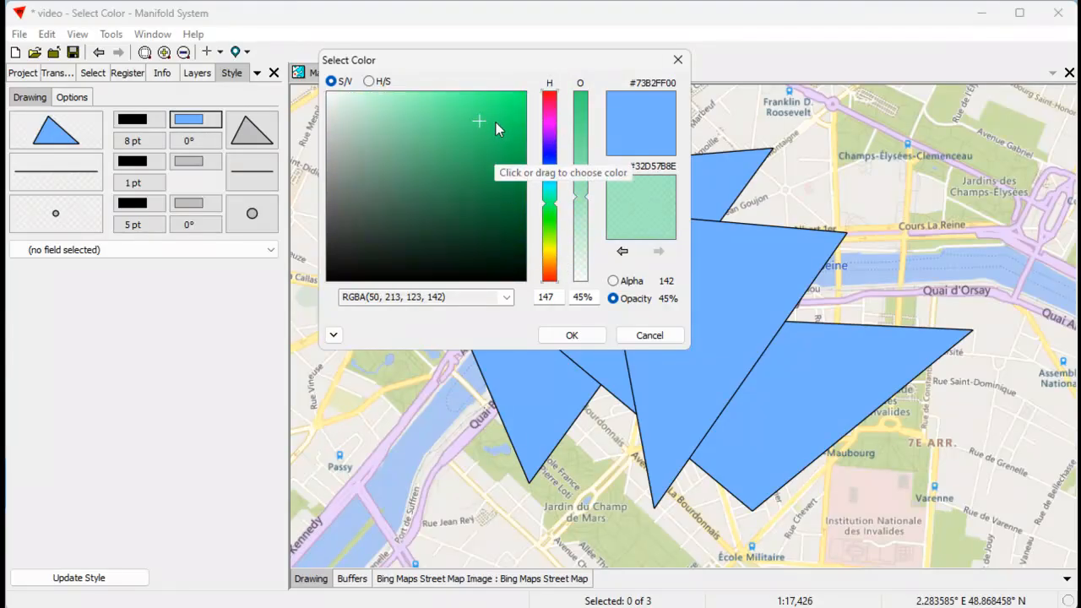
Try darker shades of the green, settle on RGB (39, 198, 111), and reduce the opacity to 28%.
{"action": "left_click", "coordinate": [460, 189]}
{"action": "left_click_drag", "start_coordinate": [473, 186], "coordinate": [485, 126]}
{"action": "left_click_drag", "start_coordinate": [435, 185], "coordinate": [486, 132]}
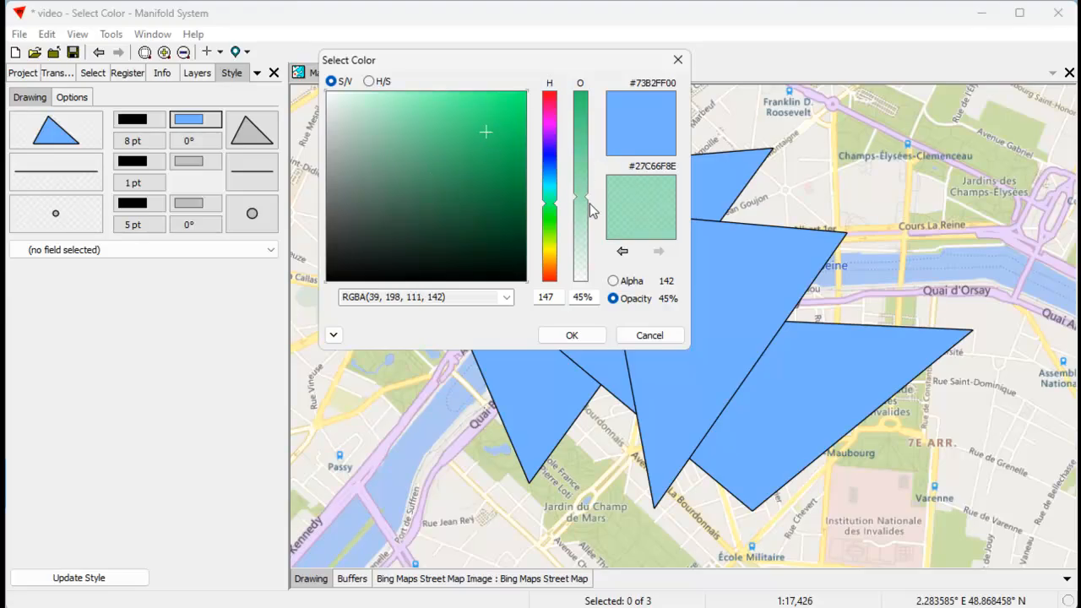
{"action": "left_click_drag", "start_coordinate": [582, 200], "coordinate": [585, 228]}
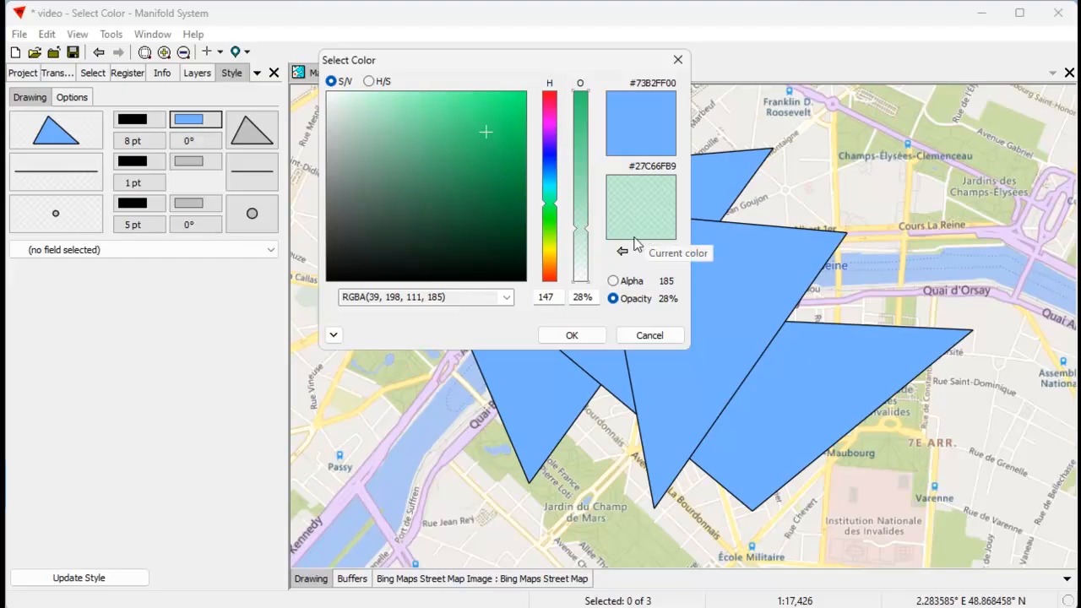
Switch to hue/saturation picking, expand the extended controls, and adjust the color's value up and down to 81%.
{"action": "left_click", "coordinate": [369, 81]}
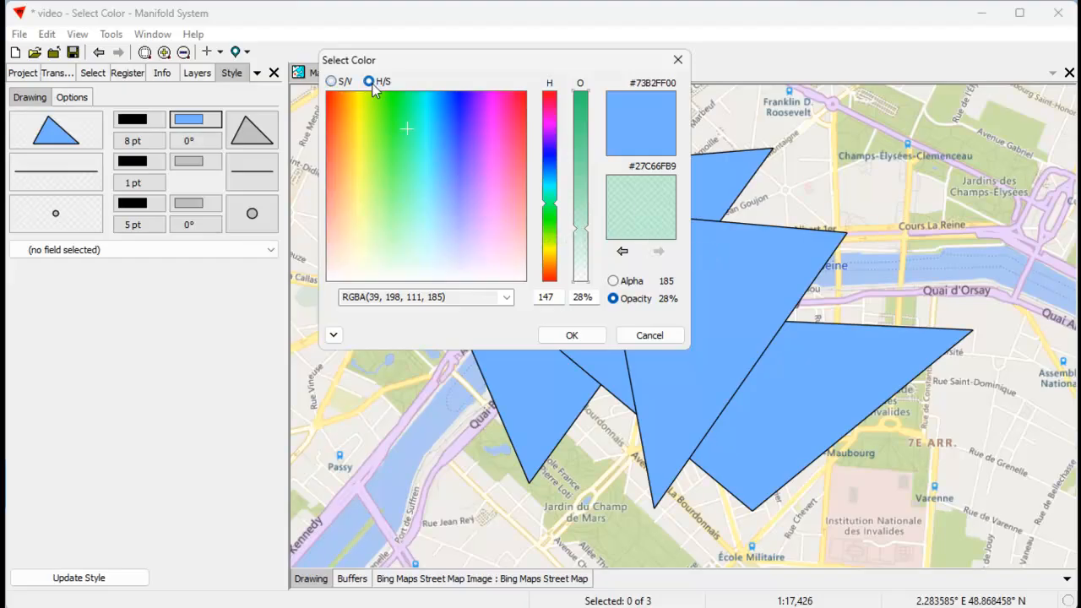
{"action": "left_click", "coordinate": [334, 335]}
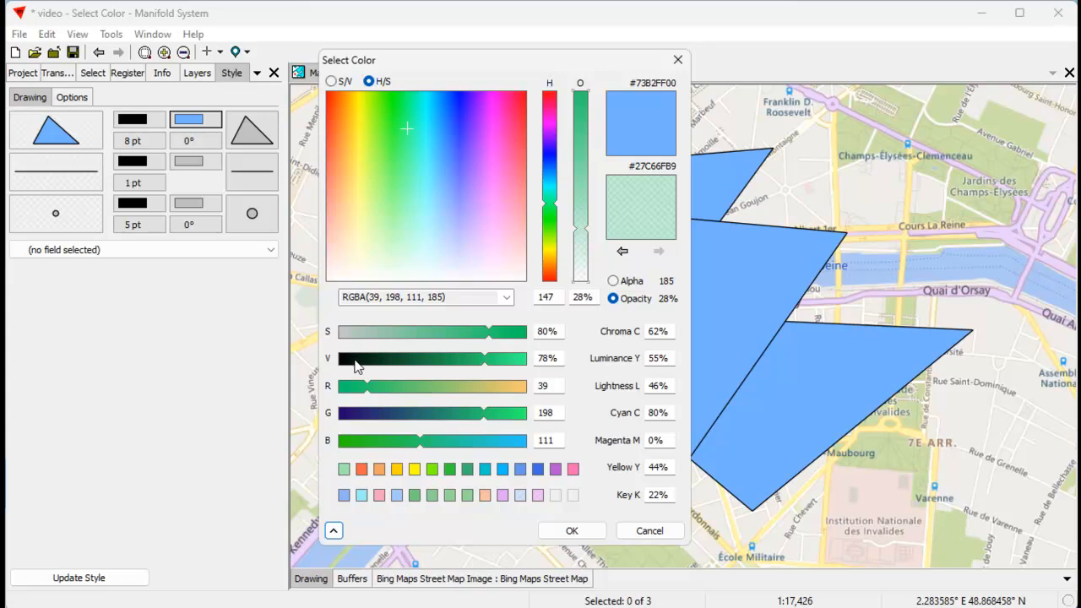
{"action": "left_click", "coordinate": [381, 362]}
{"action": "left_click", "coordinate": [495, 360]}
{"action": "left_click", "coordinate": [461, 360]}
{"action": "left_click", "coordinate": [473, 362]}
{"action": "left_click", "coordinate": [497, 364]}
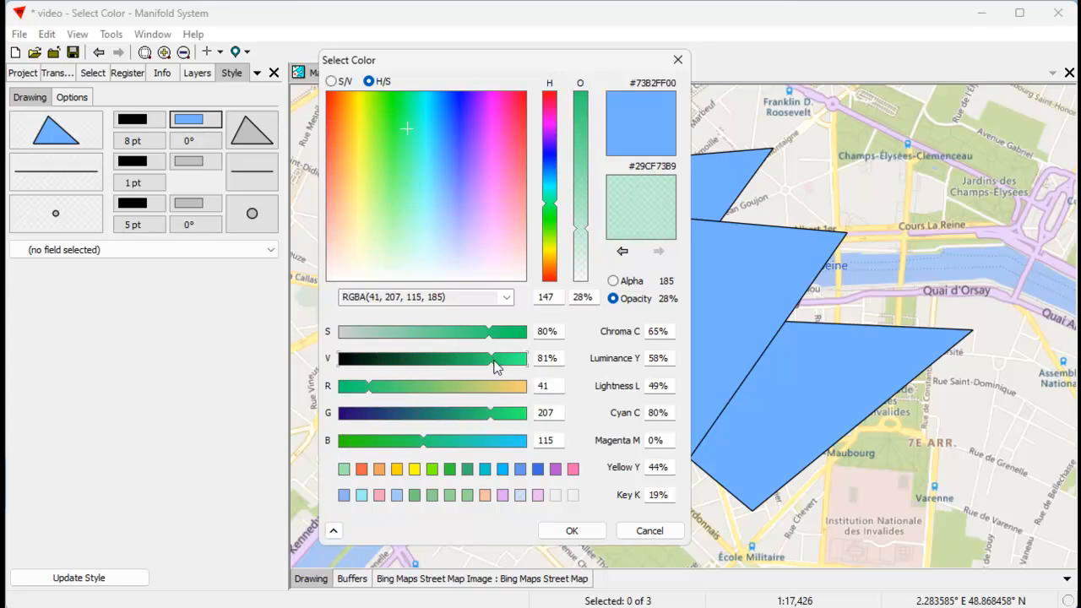
Collapse the extended controls, set the opacity to 35%, and apply the green as the area fill color.
{"action": "left_click", "coordinate": [333, 532]}
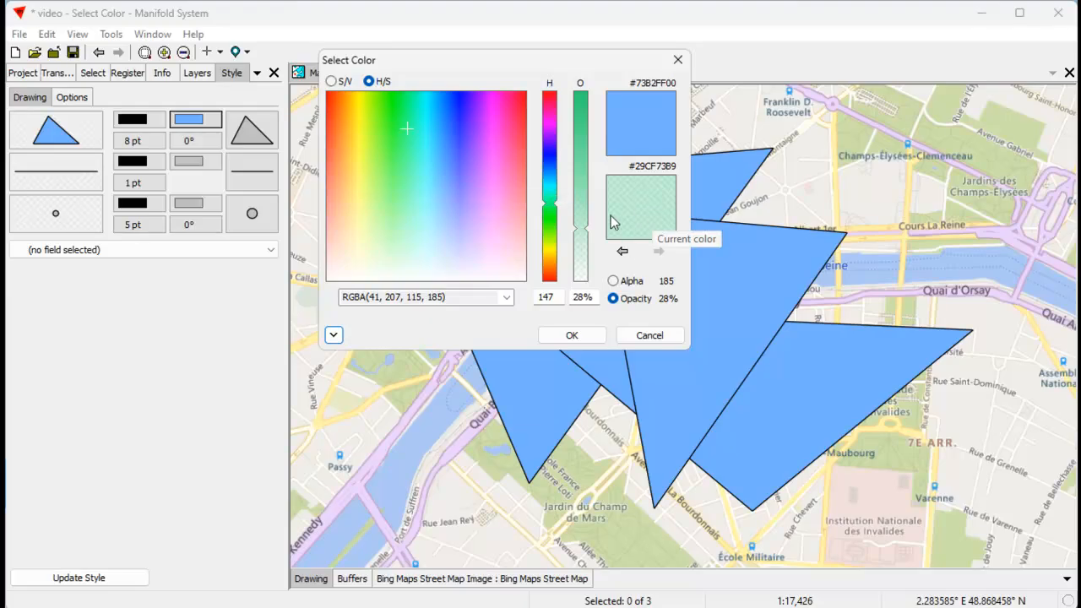
{"action": "mouse_move", "coordinate": [581, 231]}
{"action": "left_mouse_down"}
{"action": "mouse_move", "coordinate": [581, 194]}
{"action": "mouse_move", "coordinate": [586, 223]}
{"action": "left_mouse_up"}
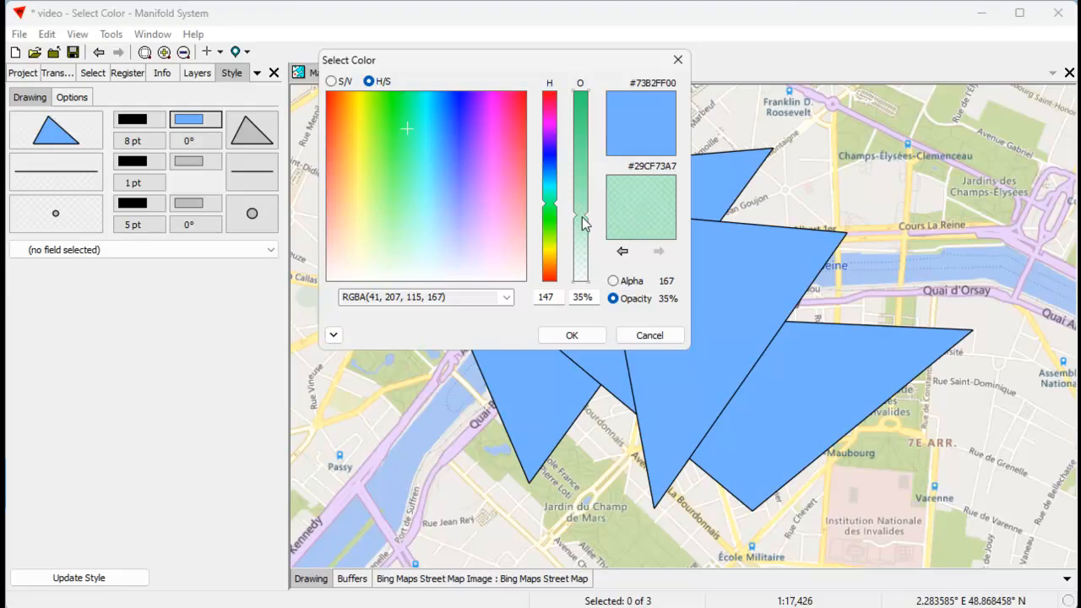
{"action": "left_click", "coordinate": [571, 335]}
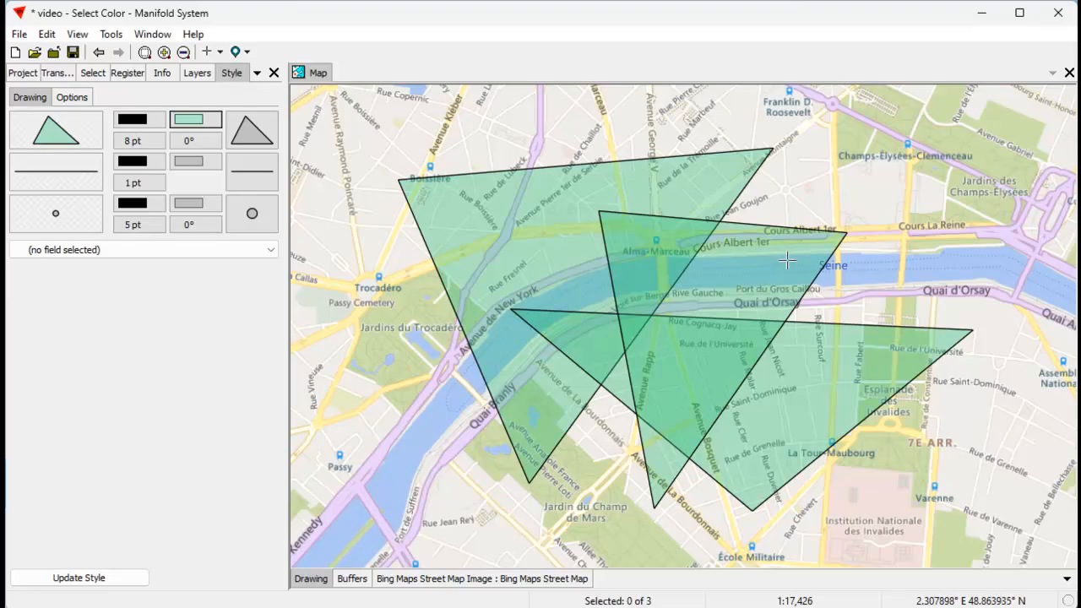
Reopen the custom color dialog for the area fill and reposition it over the map.
{"action": "left_click", "coordinate": [196, 124]}
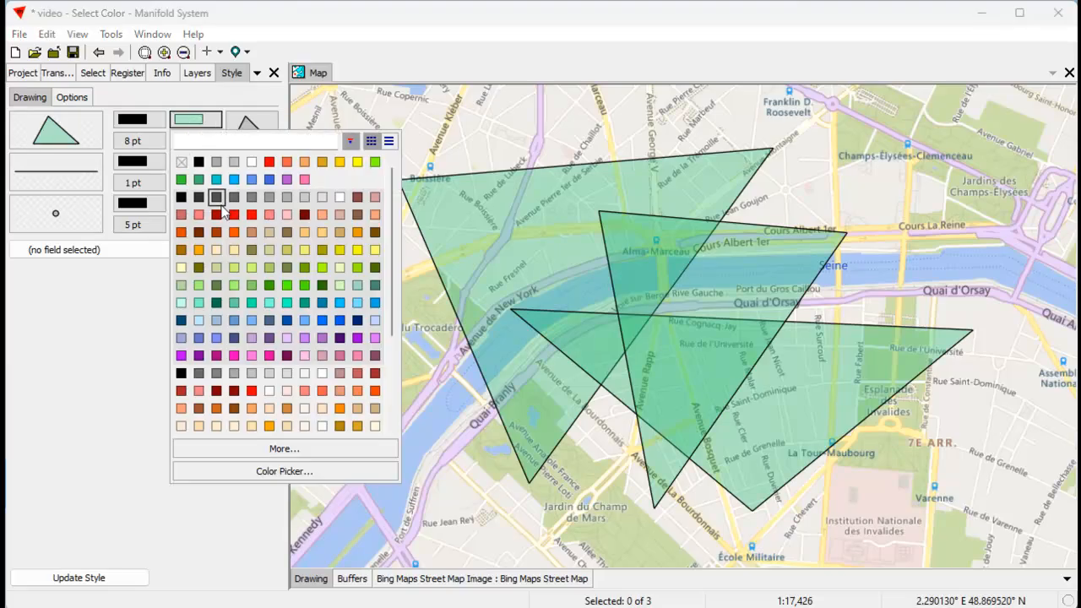
{"action": "left_click", "coordinate": [251, 448]}
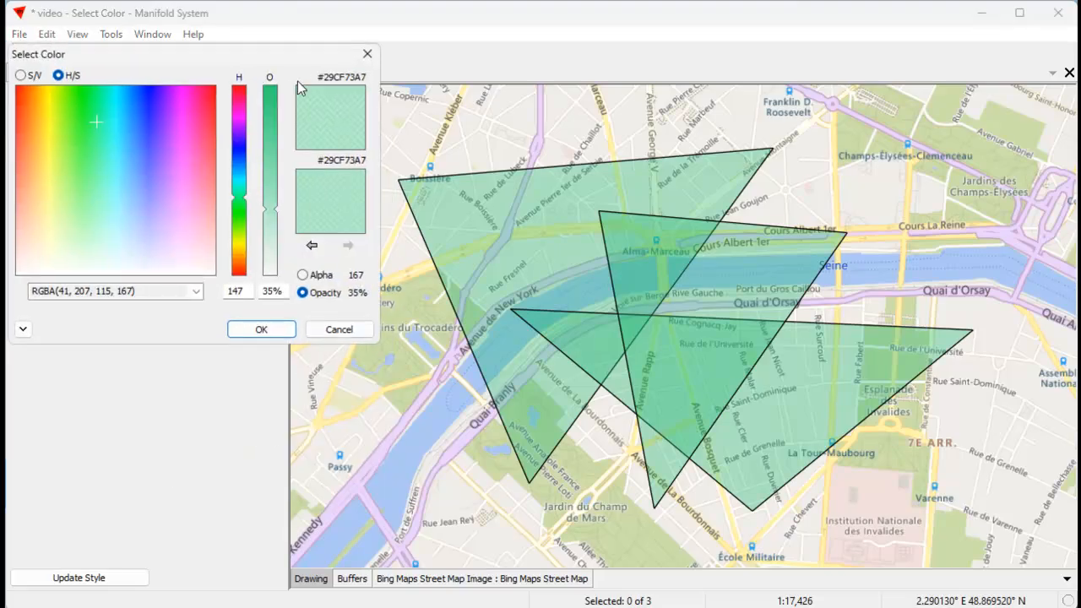
{"action": "left_click_drag", "start_coordinate": [260, 59], "coordinate": [754, 72]}
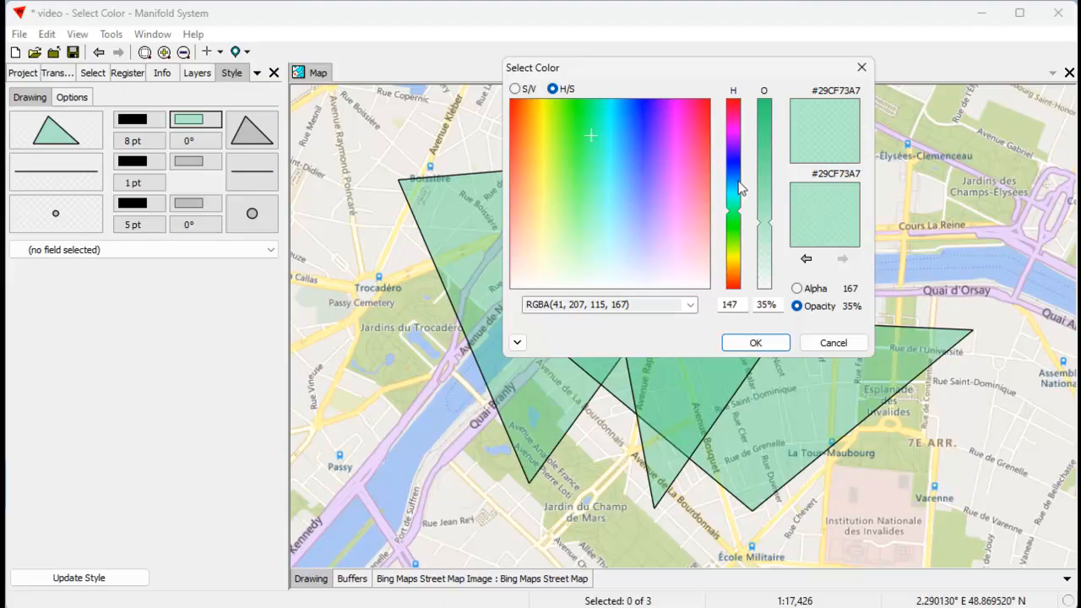
{"action": "left_click_drag", "start_coordinate": [735, 70], "coordinate": [639, 79]}
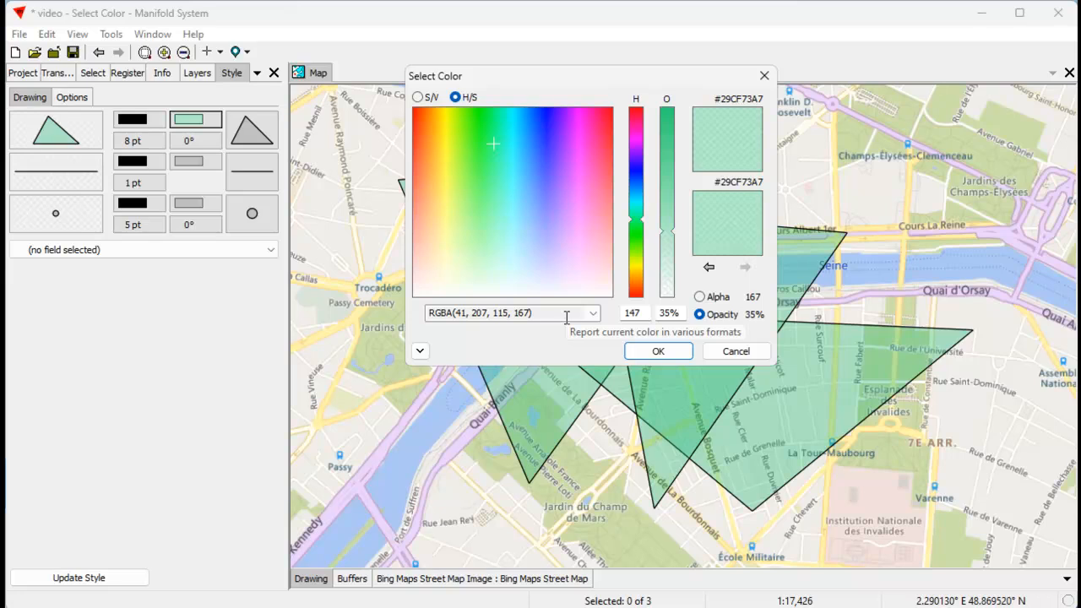
{"action": "left_click_drag", "start_coordinate": [585, 79], "coordinate": [564, 105]}
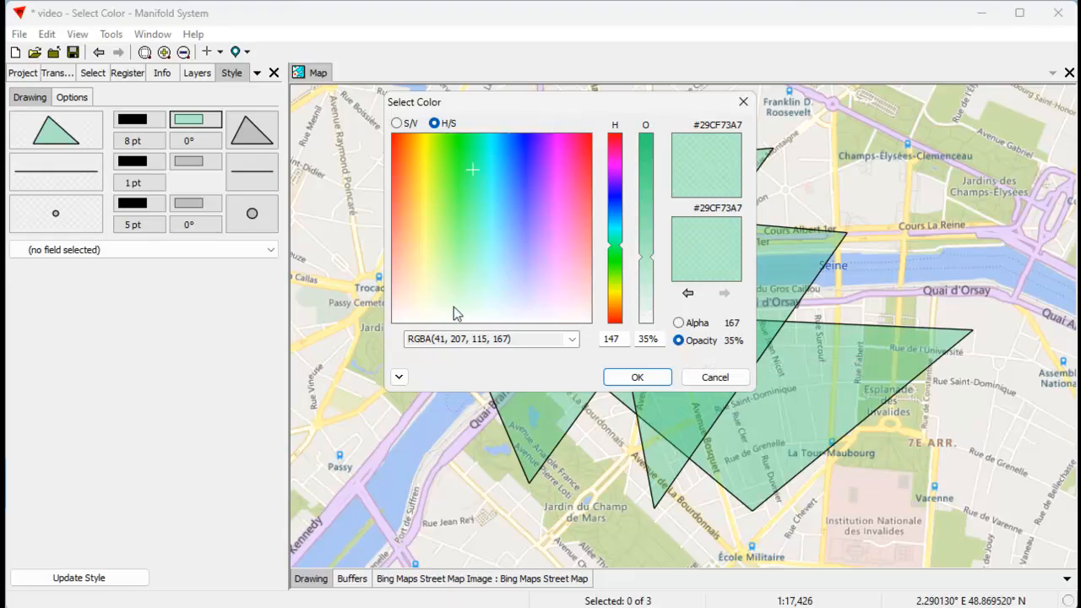
{"action": "left_click_drag", "start_coordinate": [571, 94], "coordinate": [578, 51]}
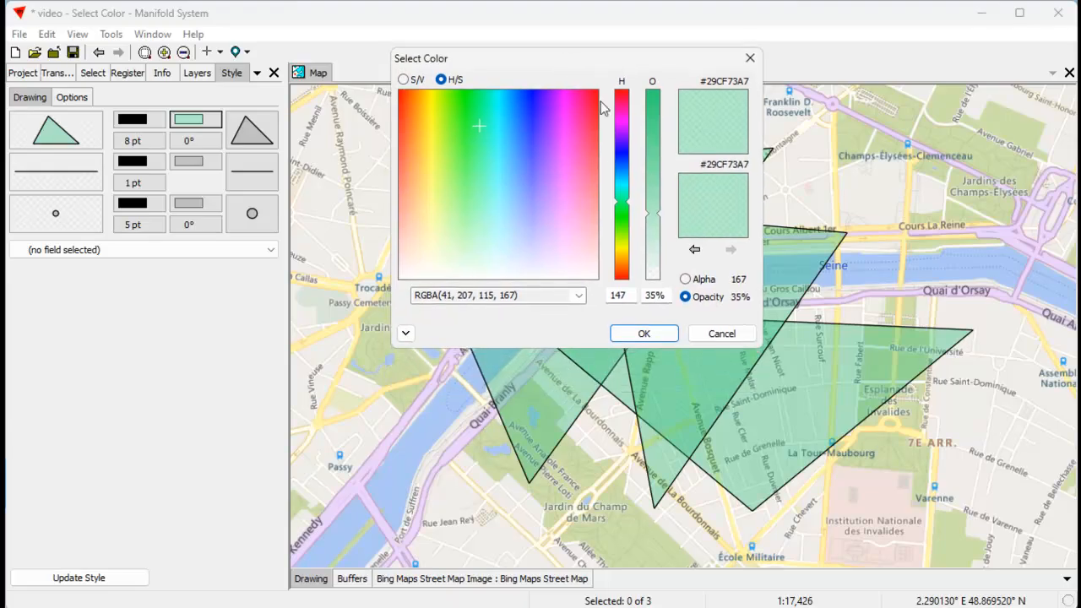
Expand the extended color controls, switch from opacity to alpha, and return to saturation/value picking.
{"action": "left_click", "coordinate": [405, 333]}
{"action": "left_click", "coordinate": [685, 279]}
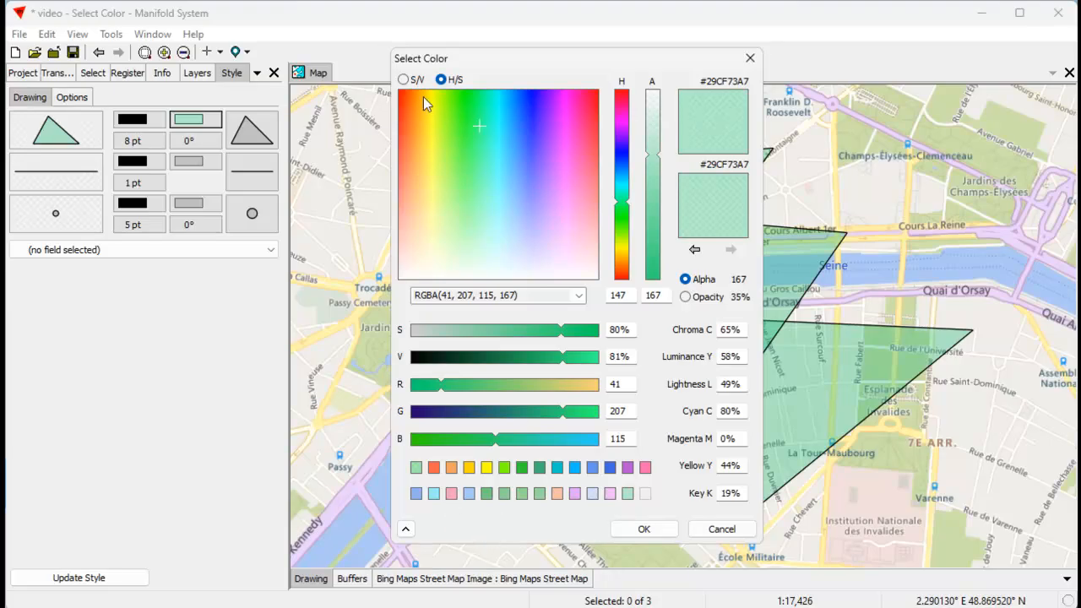
{"action": "left_click", "coordinate": [403, 81]}
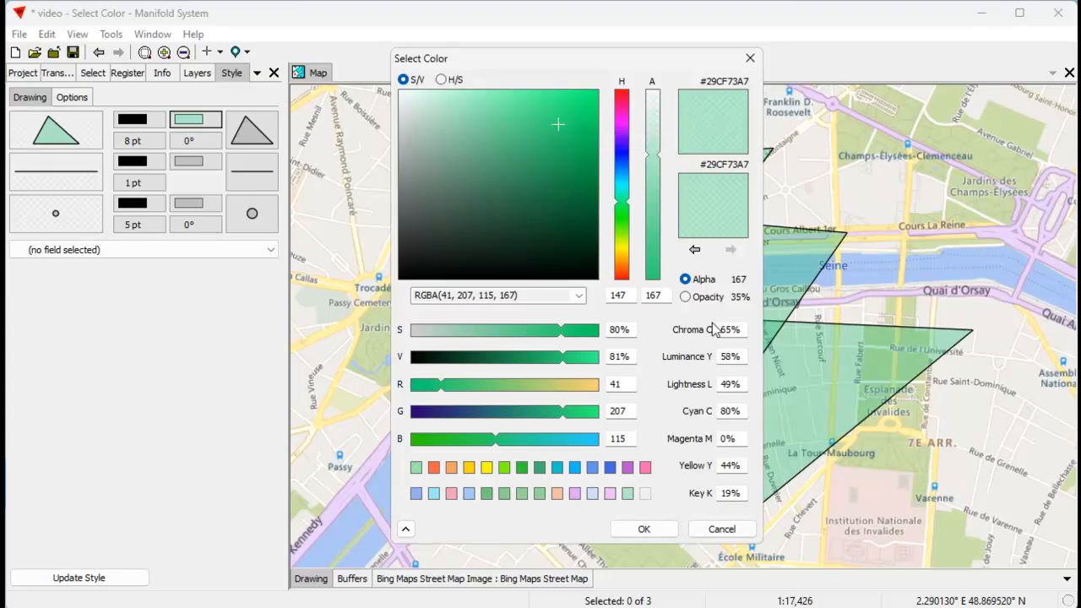
Step back through the color history to the earlier green RGBA (50, 213, 123, 142).
{"action": "left_click", "coordinate": [695, 250]}
{"action": "left_click", "coordinate": [695, 251]}
{"action": "left_click", "coordinate": [695, 251]}
{"action": "left_click", "coordinate": [695, 251]}
{"action": "left_click", "coordinate": [694, 251]}
{"action": "left_click", "coordinate": [694, 251]}
{"action": "left_click", "coordinate": [694, 251]}
{"action": "left_click", "coordinate": [694, 251]}
{"action": "left_click", "coordinate": [694, 251]}
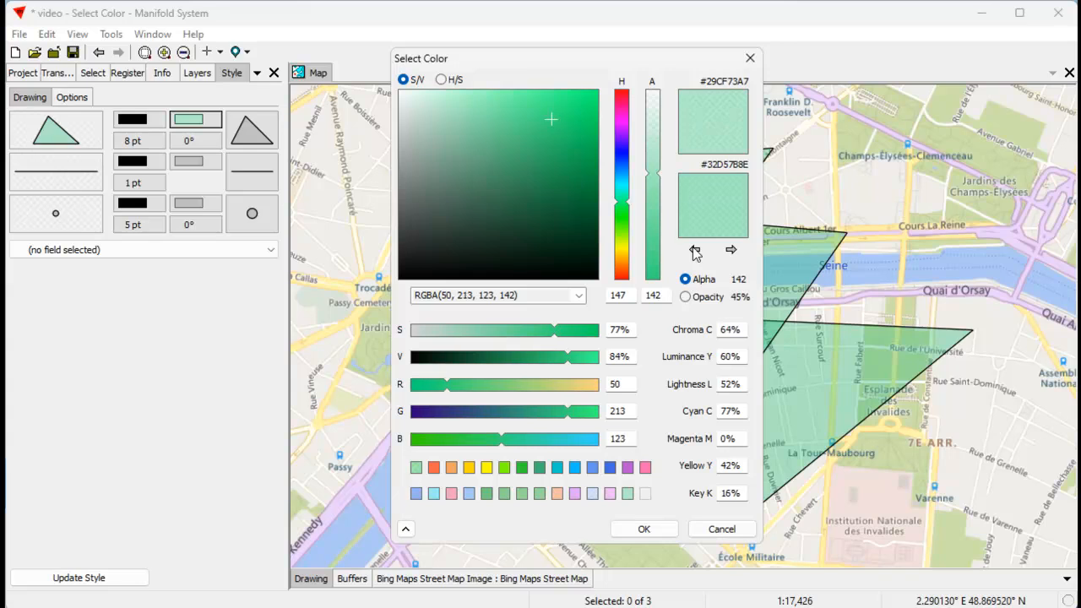
Step further back through the color history past the pale violet RGBA (194, 176, 225, 142).
{"action": "left_click", "coordinate": [694, 251]}
{"action": "left_click", "coordinate": [694, 251]}
{"action": "left_click", "coordinate": [694, 250]}
{"action": "left_click", "coordinate": [694, 251]}
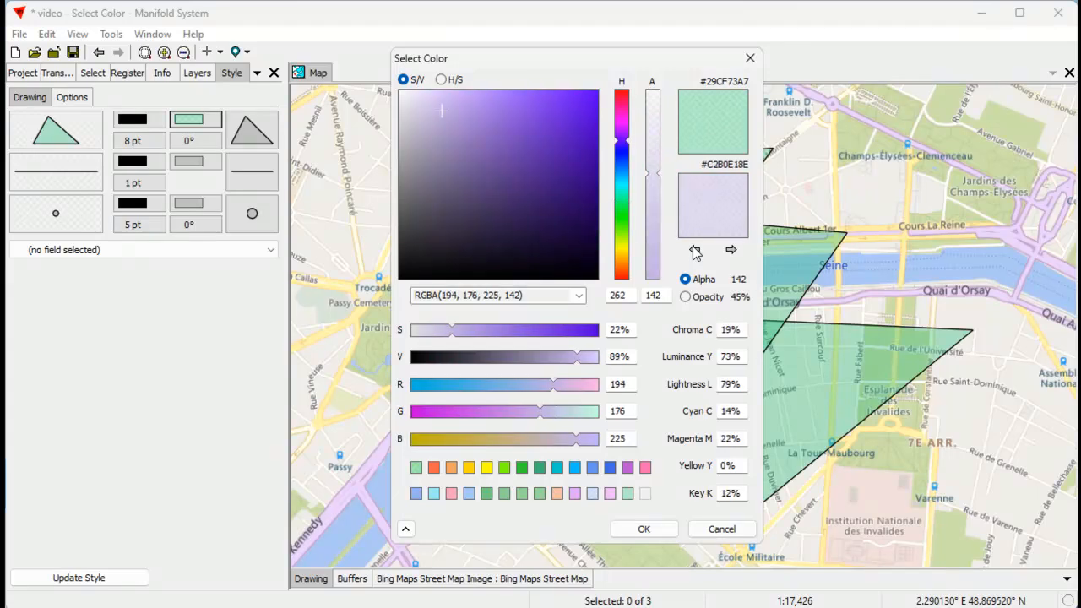
{"action": "left_click", "coordinate": [694, 250]}
{"action": "left_click", "coordinate": [694, 251]}
{"action": "left_click", "coordinate": [695, 251]}
{"action": "left_click", "coordinate": [695, 250]}
{"action": "left_click", "coordinate": [694, 251]}
{"action": "left_click", "coordinate": [695, 251]}
Step forward through the color history to the most recent green RGBA (41, 207, 115, 167).
{"action": "left_click", "coordinate": [731, 250]}
{"action": "left_click", "coordinate": [732, 251]}
{"action": "left_click", "coordinate": [731, 251]}
{"action": "left_click", "coordinate": [731, 251]}
{"action": "left_click", "coordinate": [732, 251]}
{"action": "left_click", "coordinate": [731, 251]}
{"action": "left_click", "coordinate": [731, 250]}
{"action": "left_click", "coordinate": [731, 251]}
{"action": "left_click", "coordinate": [732, 251]}
{"action": "left_click", "coordinate": [732, 251]}
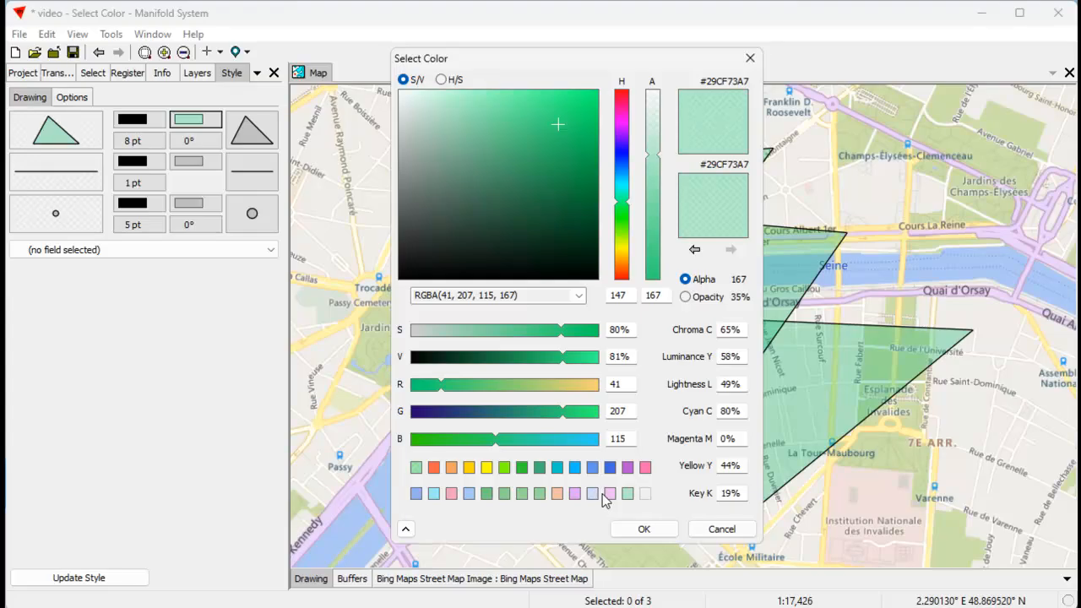
Shift the color dialog aside and try several recently used swatches, including purple RGBA (189, 32, 246, 157) and blue RGBA (43, 119, 250, 206).
{"action": "left_click_drag", "start_coordinate": [546, 60], "coordinate": [503, 65]}
{"action": "left_click", "coordinate": [530, 500]}
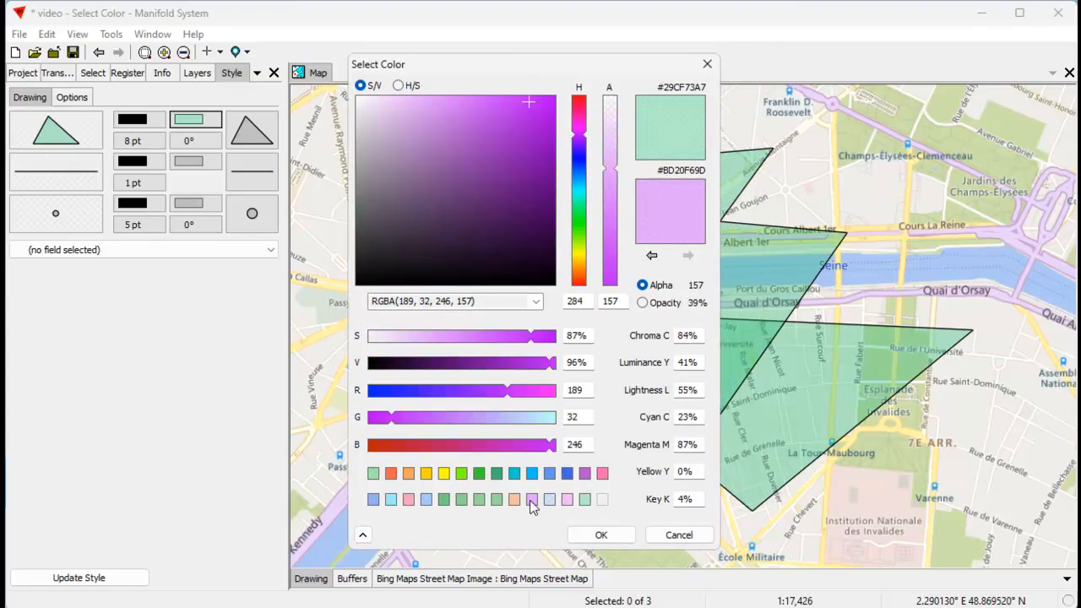
{"action": "left_click", "coordinate": [587, 503]}
{"action": "left_click", "coordinate": [570, 503]}
{"action": "left_click", "coordinate": [549, 499]}
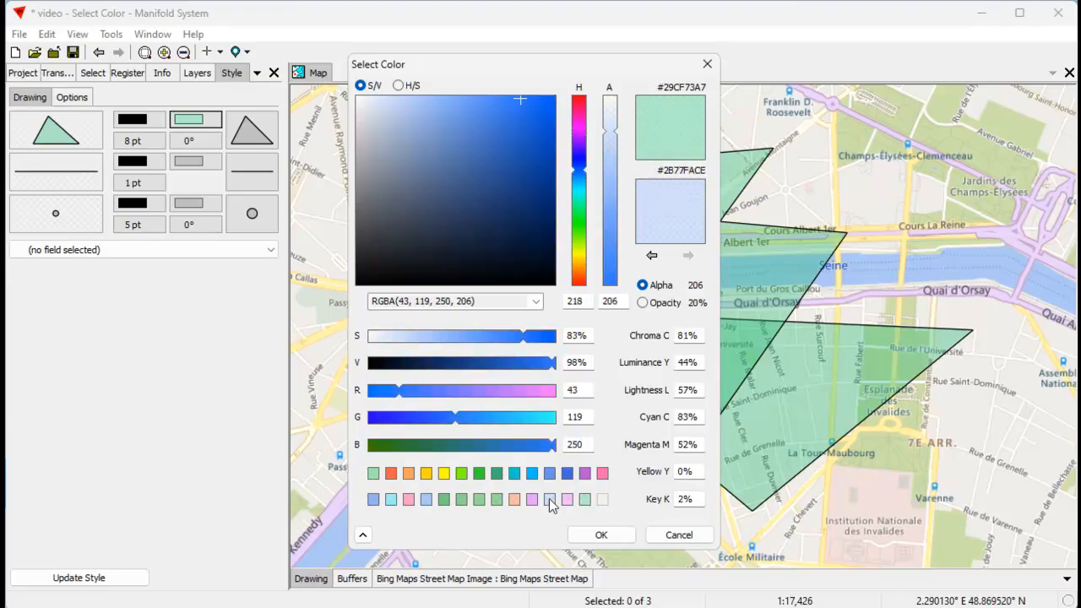
Go through more recent swatches, choose the orange RGBA (246, 99, 32, 157), and apply it as the area fill.
{"action": "left_click", "coordinate": [531, 499]}
{"action": "left_click", "coordinate": [514, 500]}
{"action": "left_click", "coordinate": [497, 500]}
{"action": "left_click", "coordinate": [481, 500]}
{"action": "left_click", "coordinate": [513, 499]}
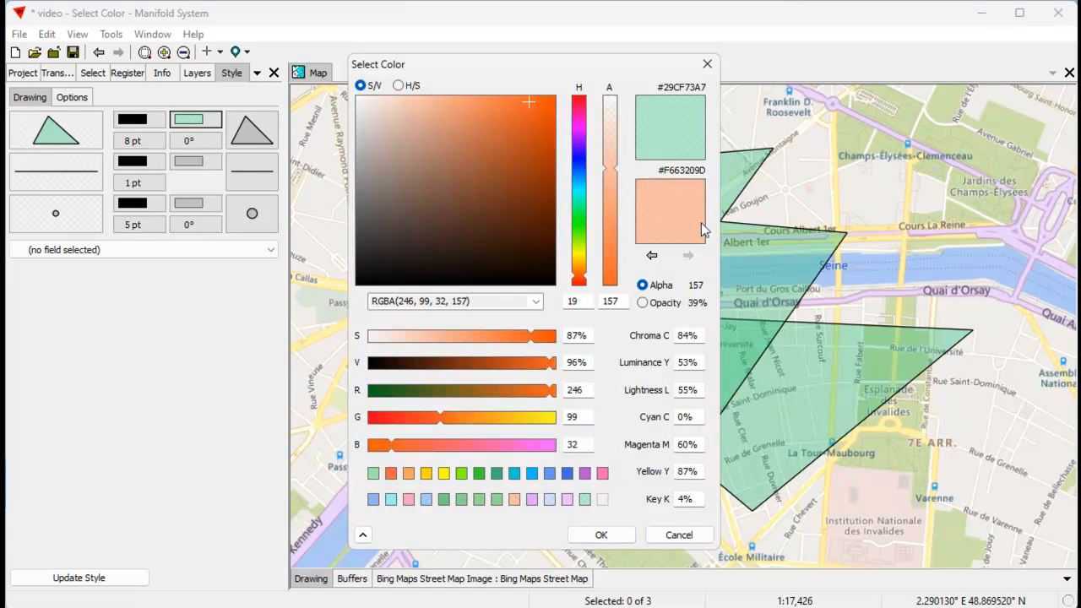
{"action": "left_click", "coordinate": [617, 533]}
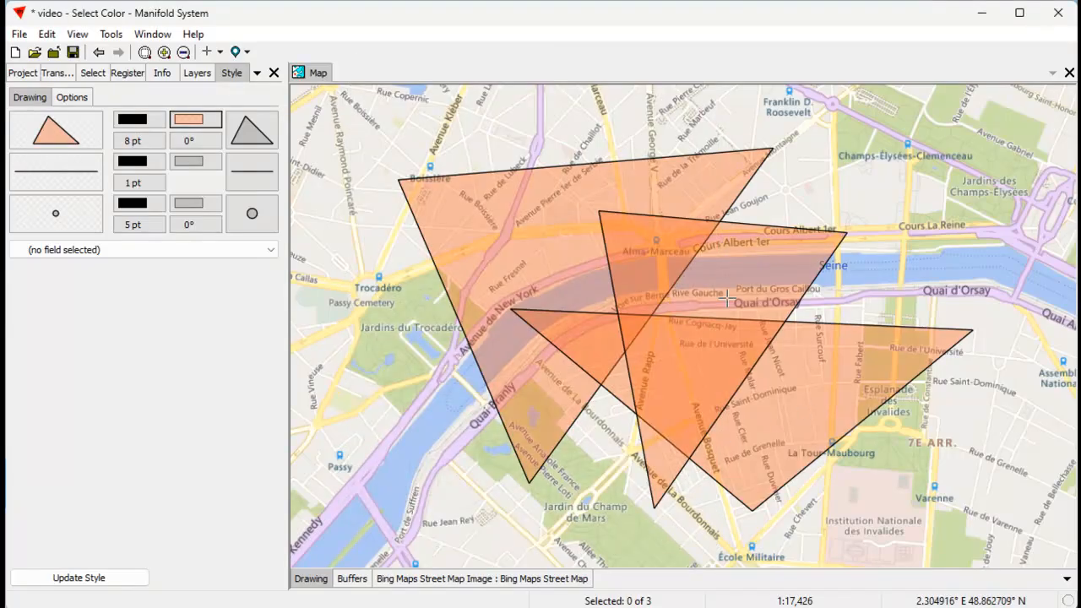
Reopen the custom color dialog for the area fill, change the hue to green at 118, and apply it.
{"action": "left_click", "coordinate": [201, 135]}
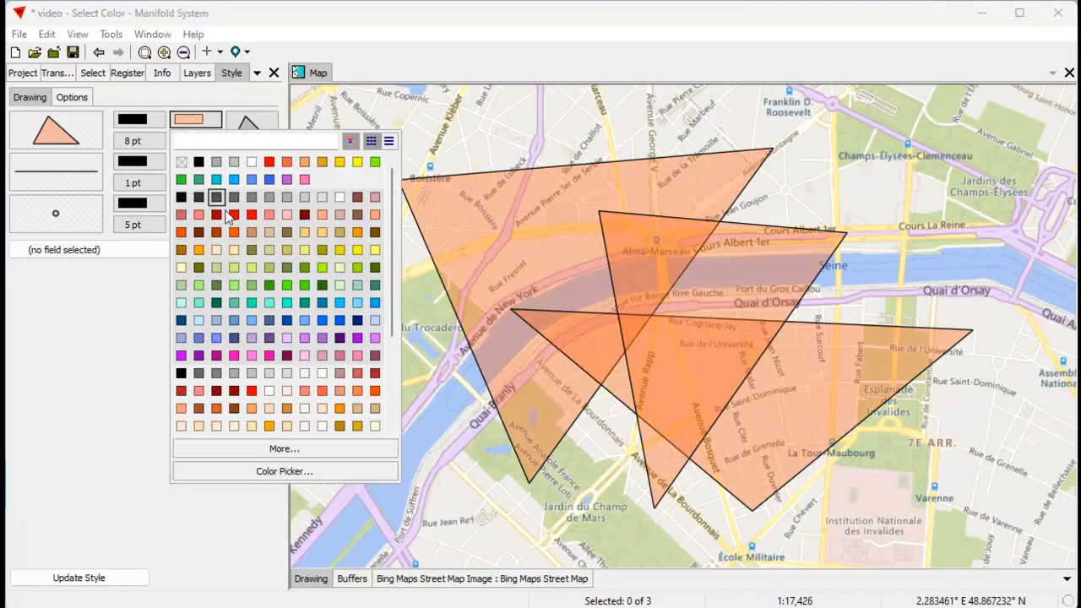
{"action": "left_click", "coordinate": [275, 448]}
{"action": "left_click_drag", "start_coordinate": [259, 57], "coordinate": [522, 51]}
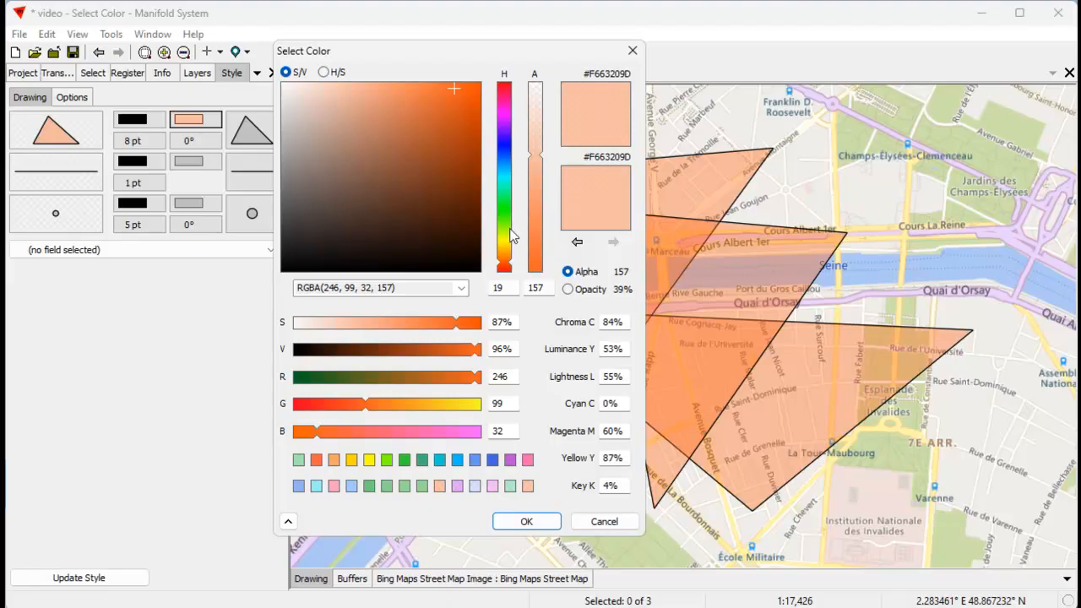
{"action": "left_click", "coordinate": [505, 216]}
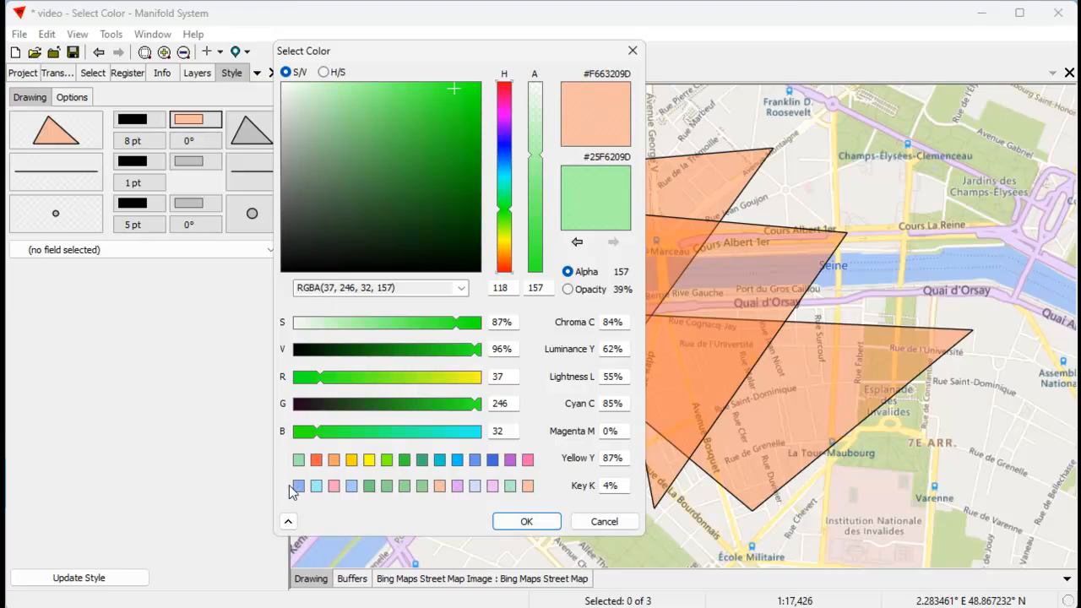
{"action": "left_click", "coordinate": [526, 521]}
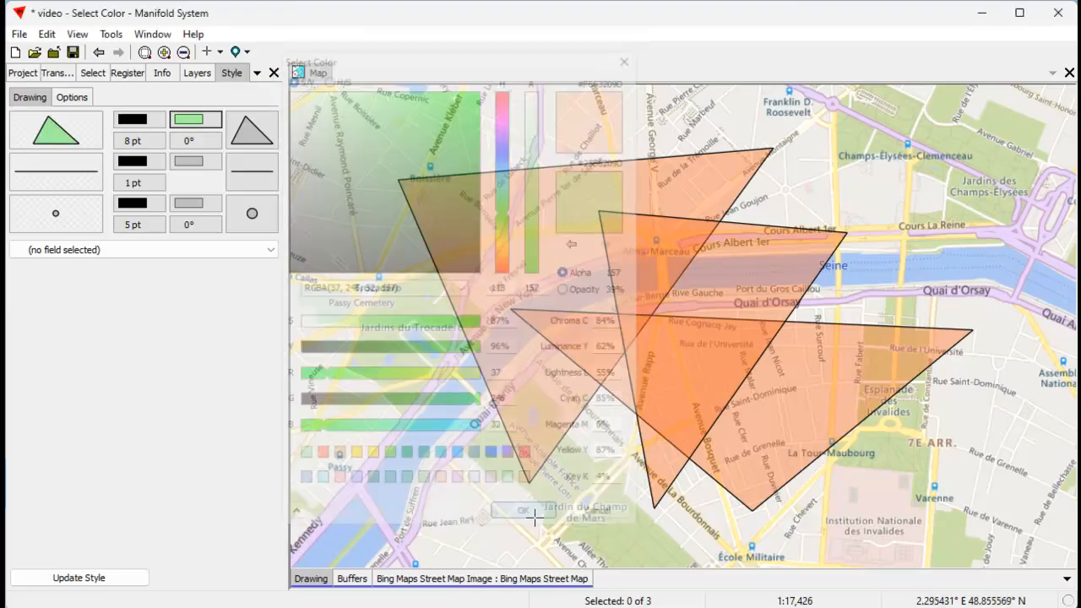
Reopen the custom color dialog for the area fill and pick the recently used magenta RGBA (223, 32, 246, 184).
{"action": "left_click", "coordinate": [196, 119]}
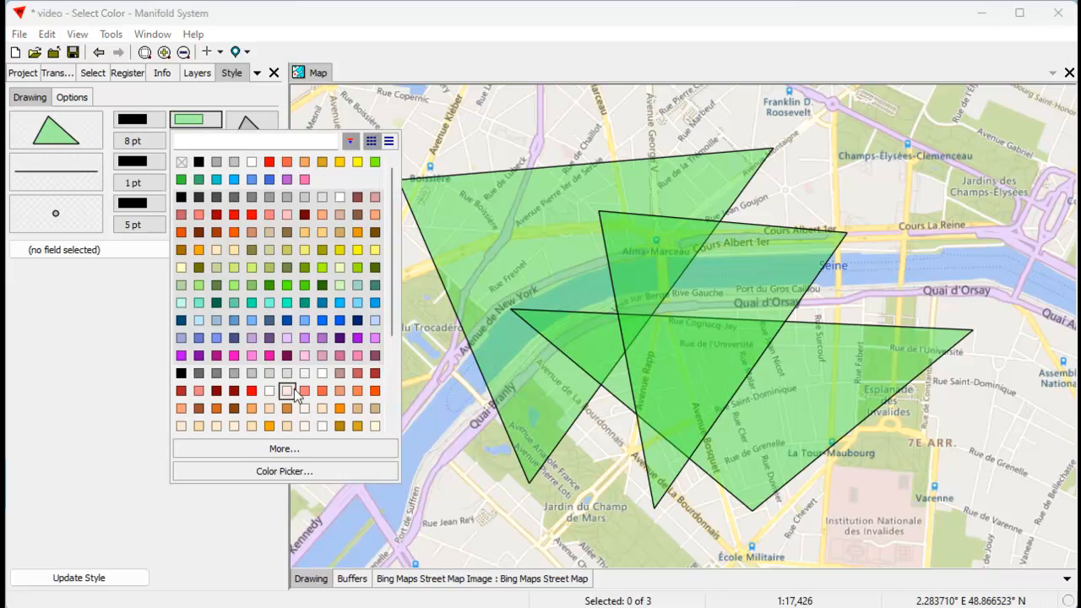
{"action": "left_click", "coordinate": [293, 449]}
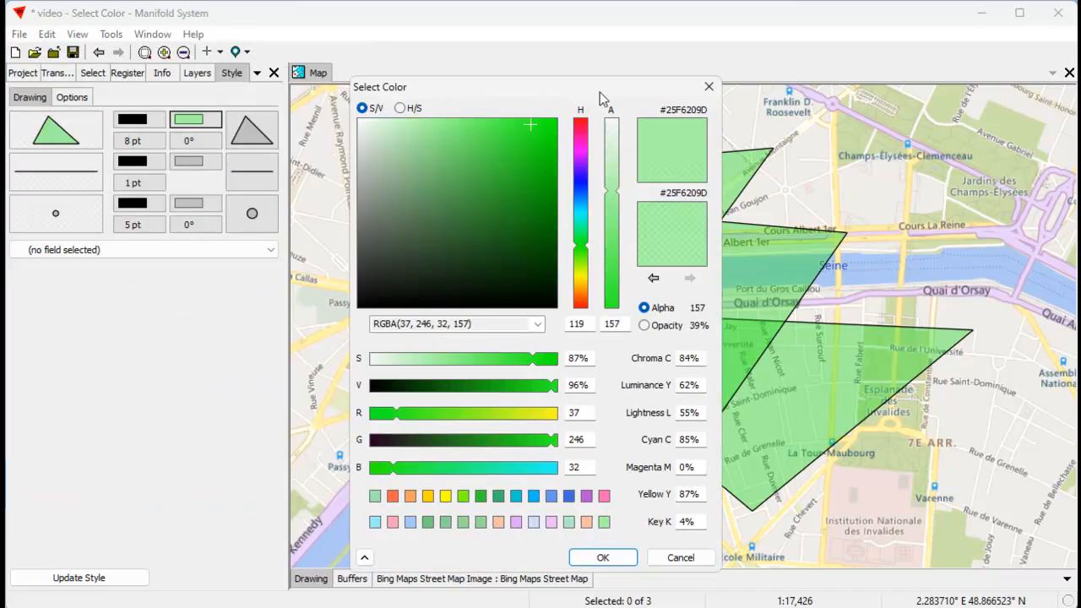
{"action": "left_click_drag", "start_coordinate": [600, 93], "coordinate": [649, 65]}
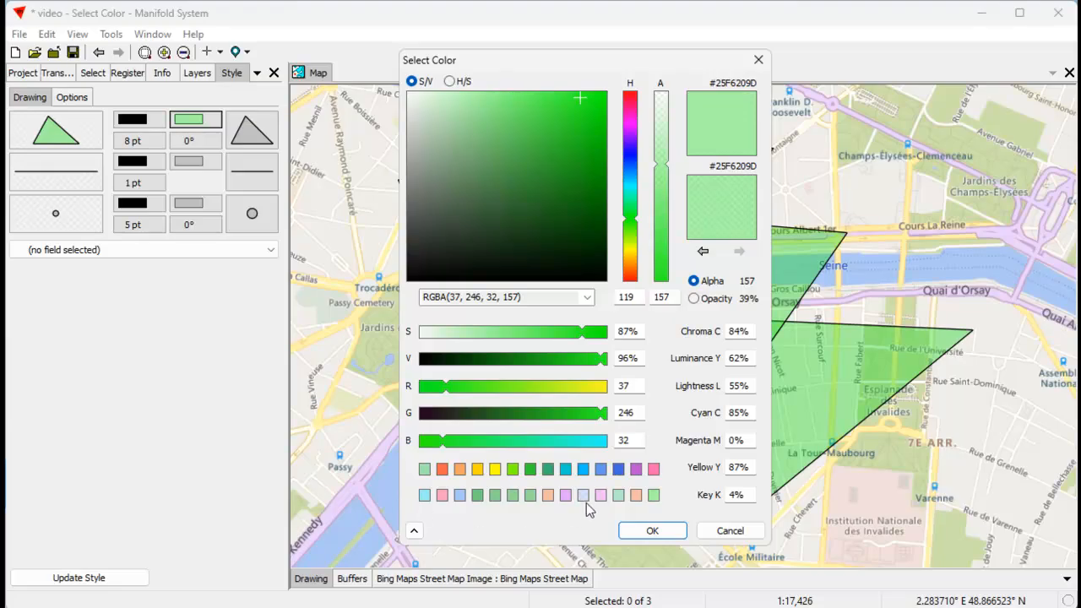
{"action": "left_click", "coordinate": [618, 497]}
{"action": "left_click", "coordinate": [636, 496]}
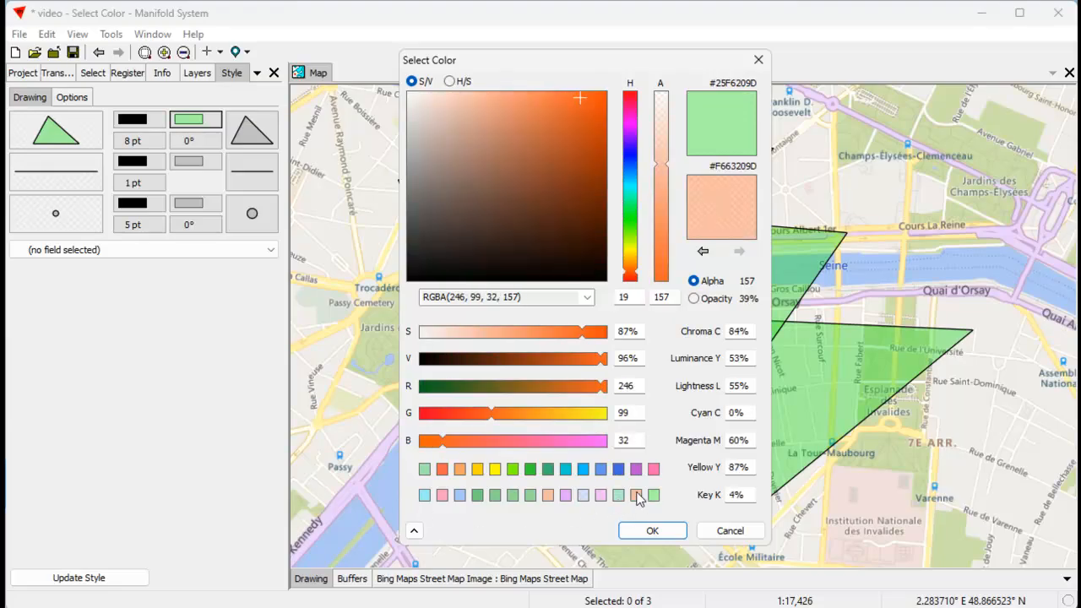
{"action": "left_click", "coordinate": [601, 496]}
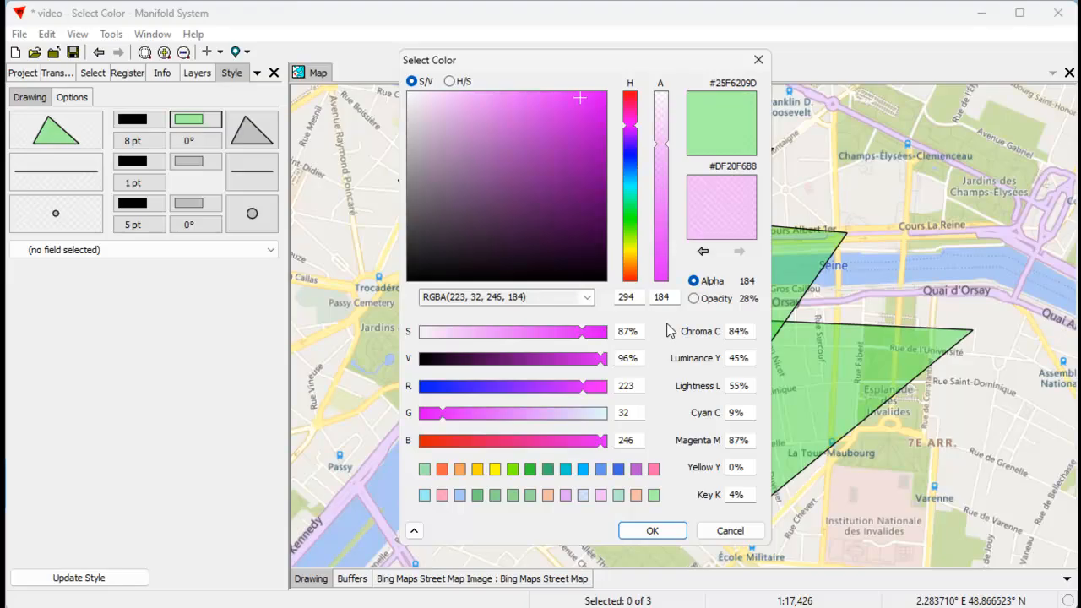
Check the available color notations without choosing one, and set the Luminance Y component to 60%.
{"action": "left_click", "coordinate": [587, 297]}
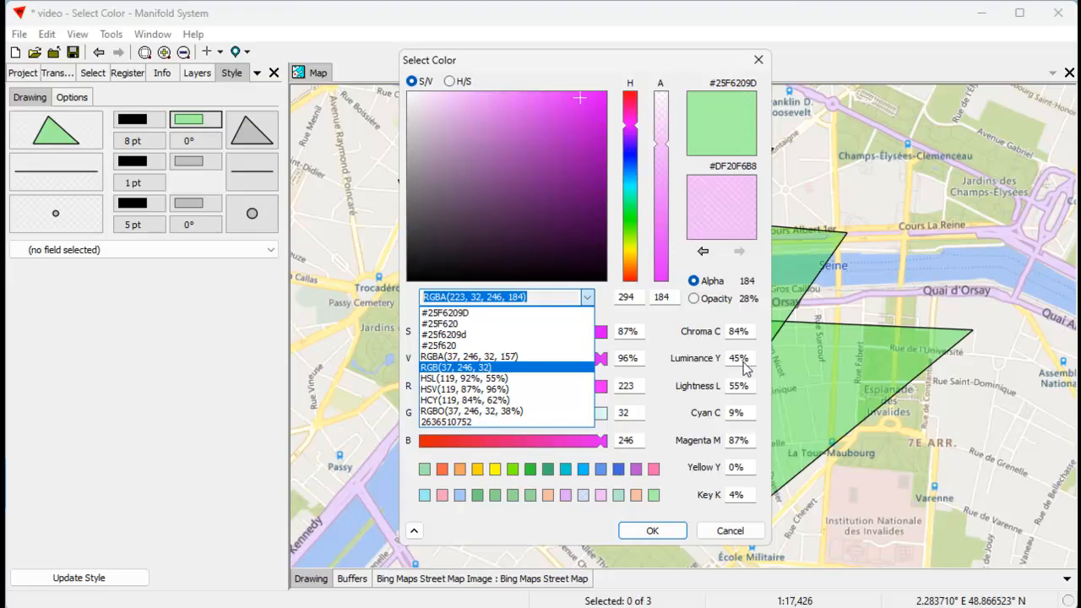
{"action": "left_click", "coordinate": [665, 343]}
{"action": "left_click", "coordinate": [750, 358]}
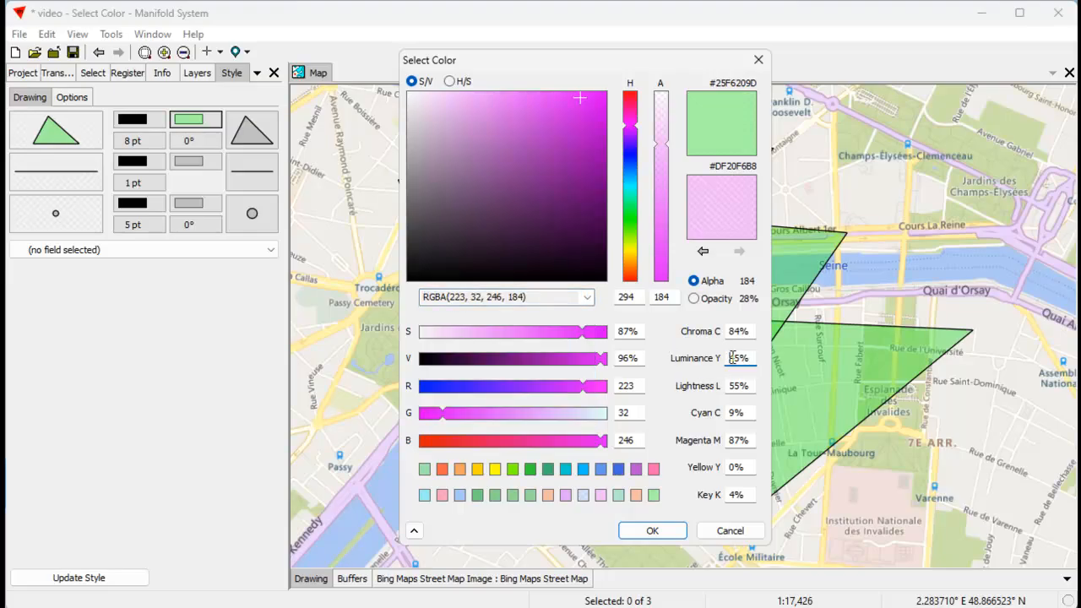
{"action": "type", "text": "60"}
{"action": "key", "text": "Return"}
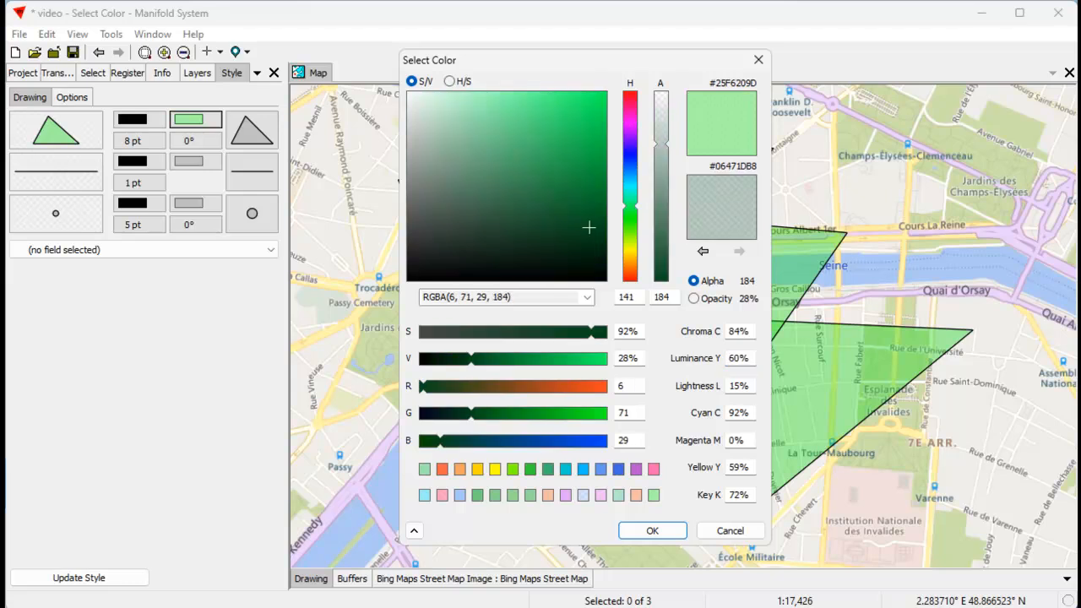
Set the Luminance Y component to 100% and the Chroma C component to 45%.
{"action": "left_click_drag", "start_coordinate": [714, 360], "coordinate": [791, 367]}
{"action": "type", "text": "100"}
{"action": "key", "text": "Return"}
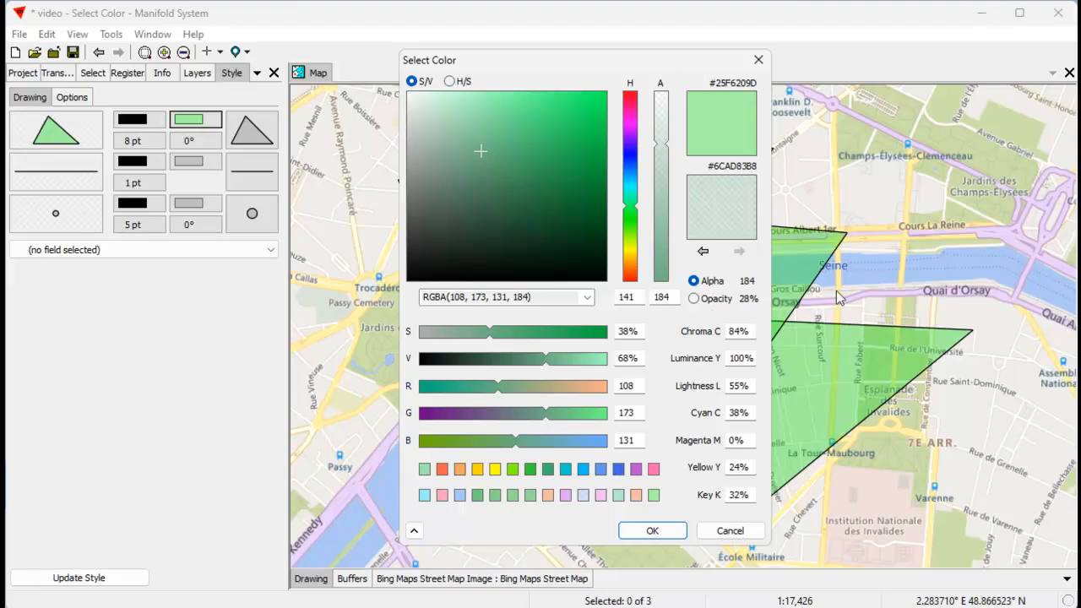
{"action": "left_click", "coordinate": [738, 331]}
{"action": "left_click_drag", "start_coordinate": [722, 334], "coordinate": [751, 332]}
{"action": "type", "text": "45"}
{"action": "key", "text": "Return"}
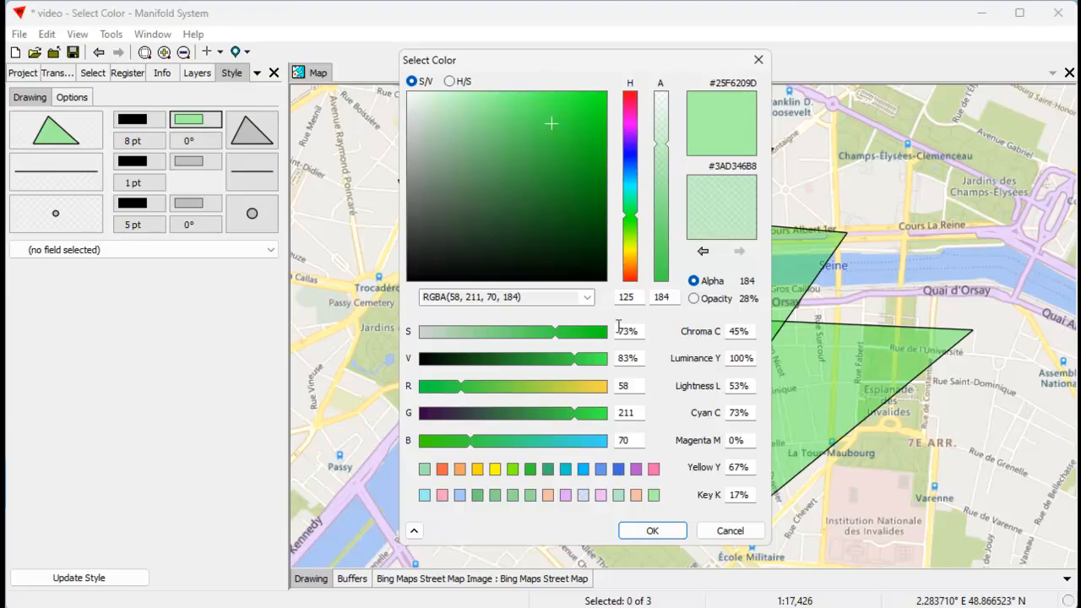
Switch the color notation to HCY and darken the green in the saturation/value field to HCY (125, 20%, 16%).
{"action": "left_click", "coordinate": [587, 297]}
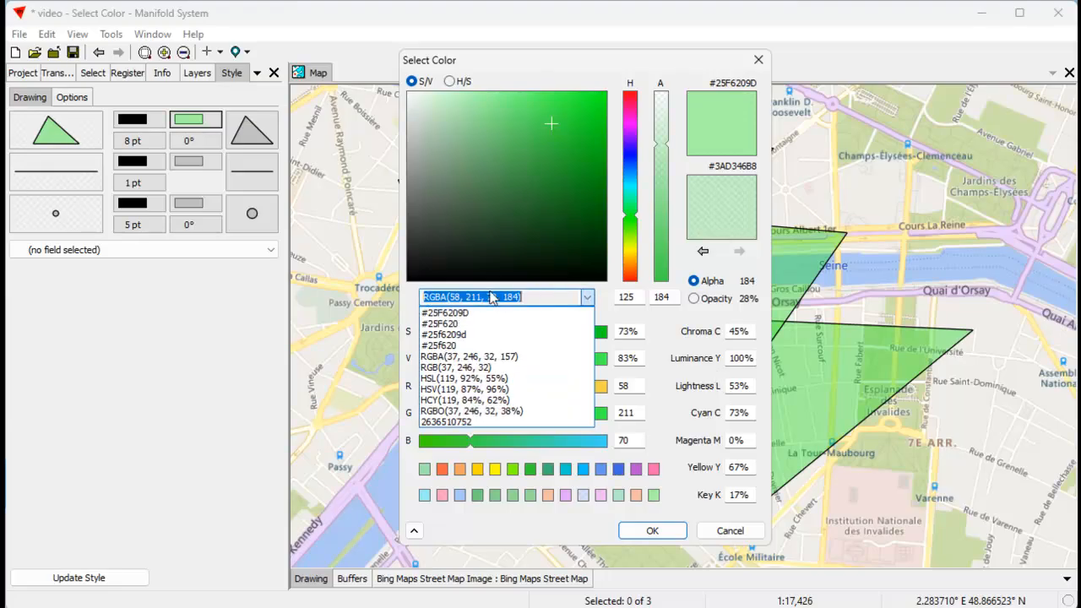
{"action": "left_click", "coordinate": [460, 401]}
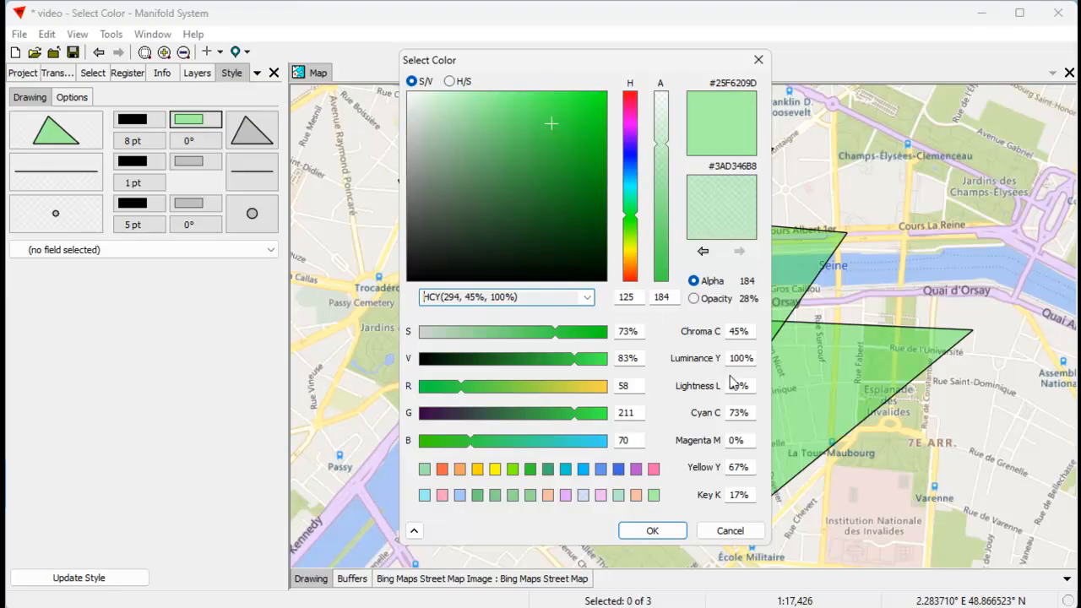
{"action": "left_click_drag", "start_coordinate": [554, 130], "coordinate": [531, 175]}
{"action": "left_click_drag", "start_coordinate": [556, 157], "coordinate": [532, 185]}
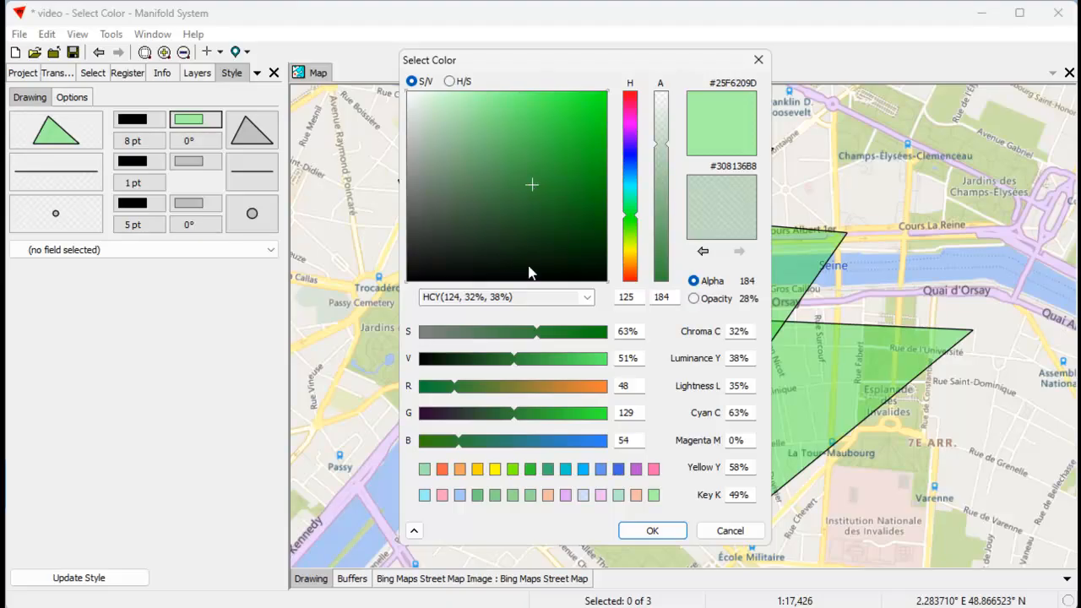
{"action": "left_click_drag", "start_coordinate": [532, 185], "coordinate": [572, 236]}
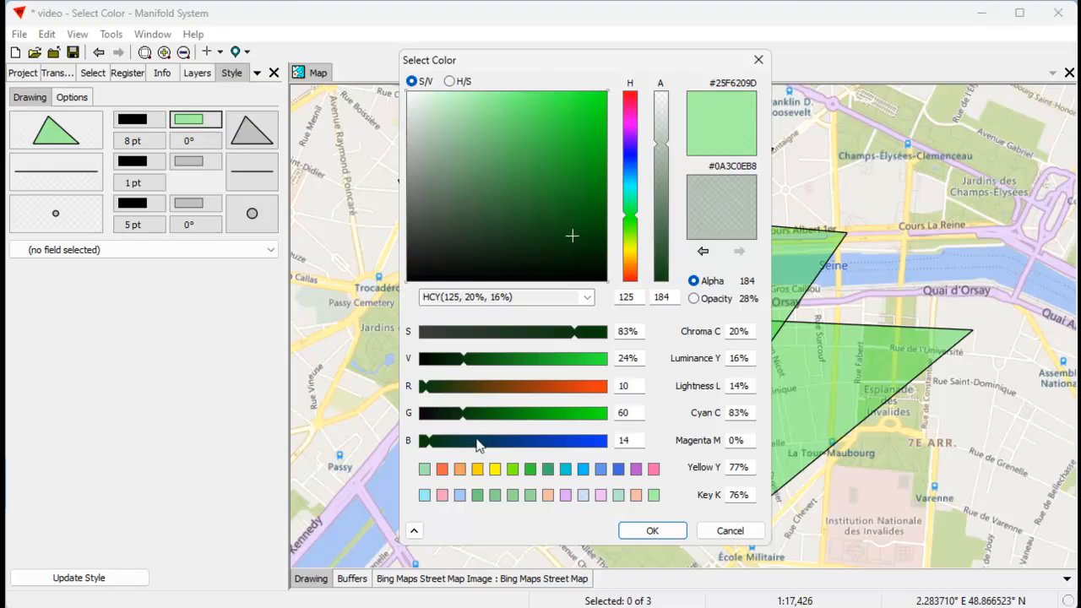
Switch the color notation to HSV and pick the brighter green HSV (125, 81%, 62%) in the saturation/value field.
{"action": "left_click", "coordinate": [586, 297]}
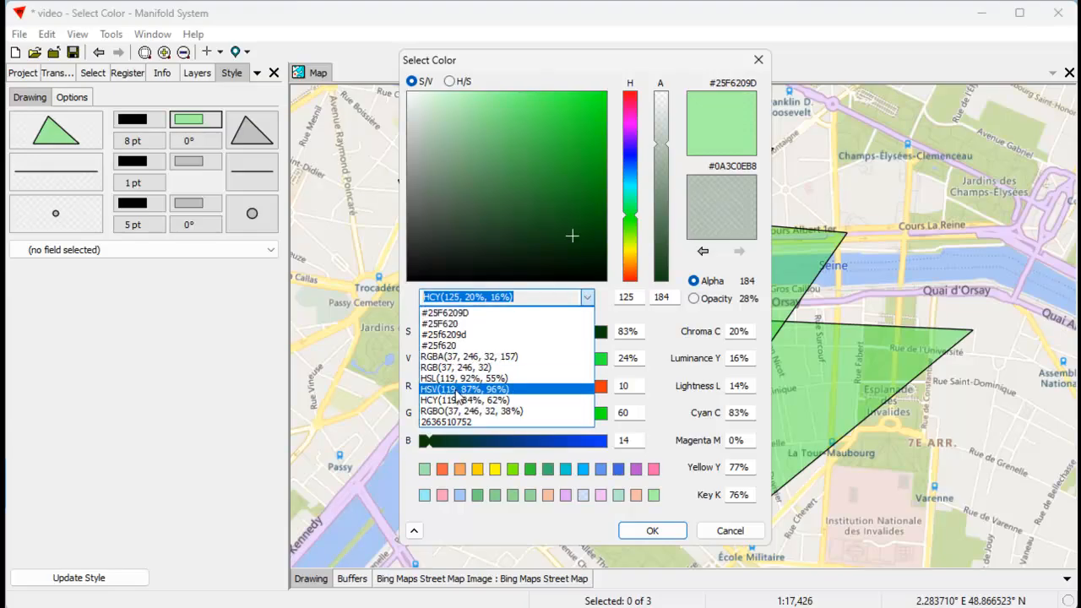
{"action": "left_click", "coordinate": [457, 390]}
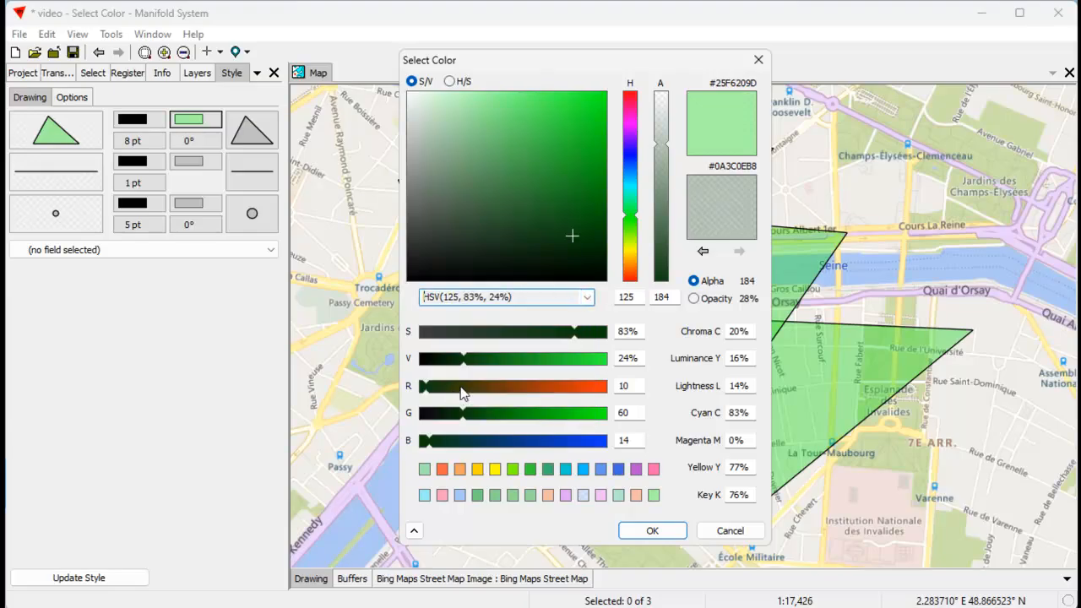
{"action": "left_click", "coordinate": [586, 297]}
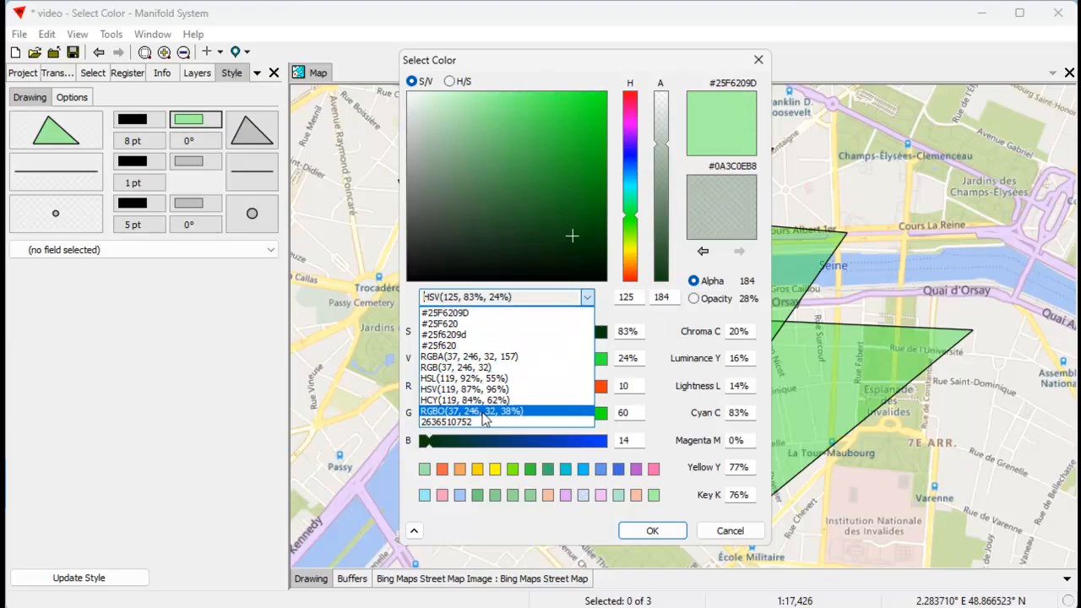
{"action": "left_click", "coordinate": [616, 321]}
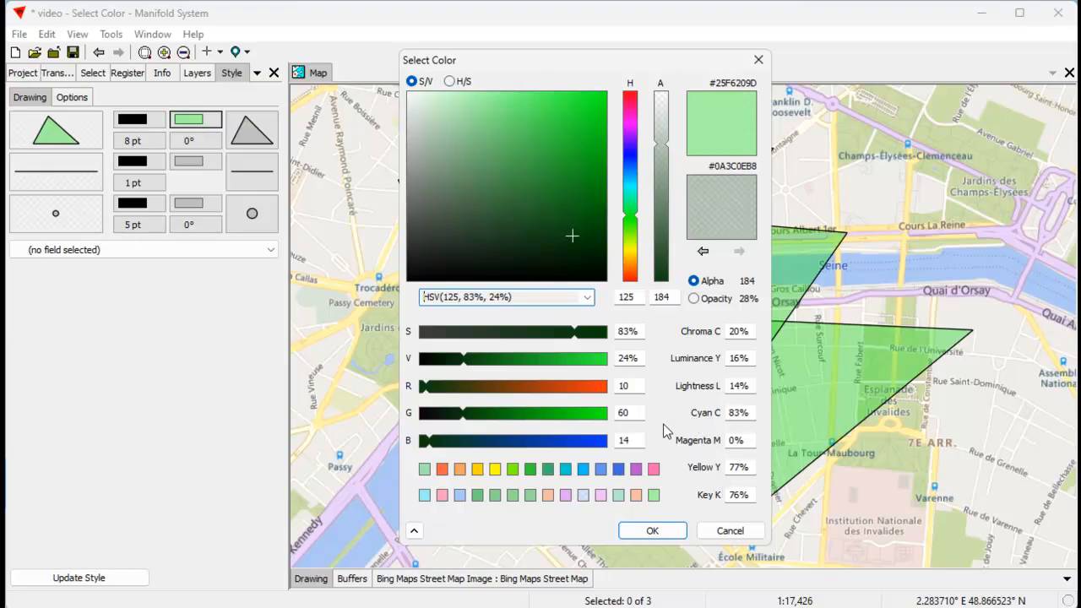
{"action": "mouse_move", "coordinate": [577, 162]}
{"action": "left_mouse_down"}
{"action": "mouse_move", "coordinate": [526, 121]}
{"action": "mouse_move", "coordinate": [561, 126]}
{"action": "mouse_move", "coordinate": [569, 163]}
{"action": "left_mouse_up"}
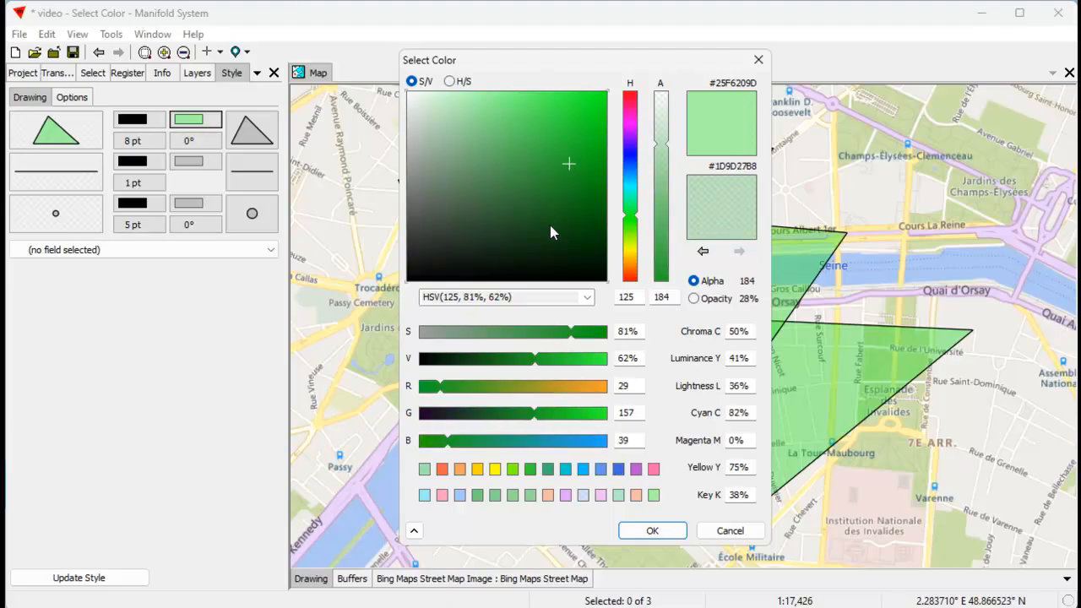
Switch from alpha to opacity and mix the light blue HSV (202, 81%, 94%).
{"action": "left_click", "coordinate": [694, 300]}
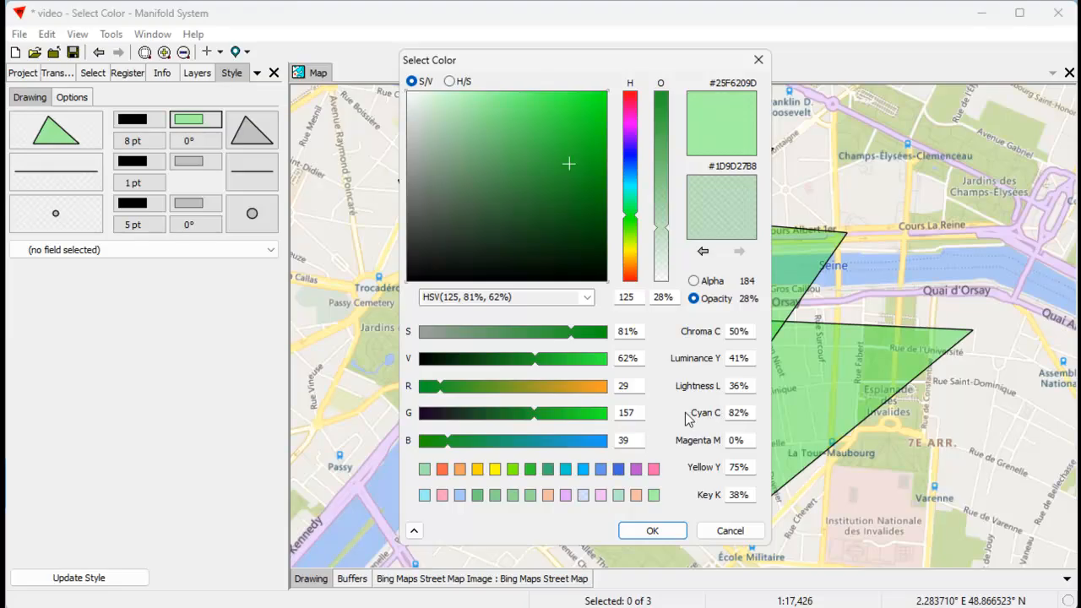
{"action": "left_click", "coordinate": [632, 262]}
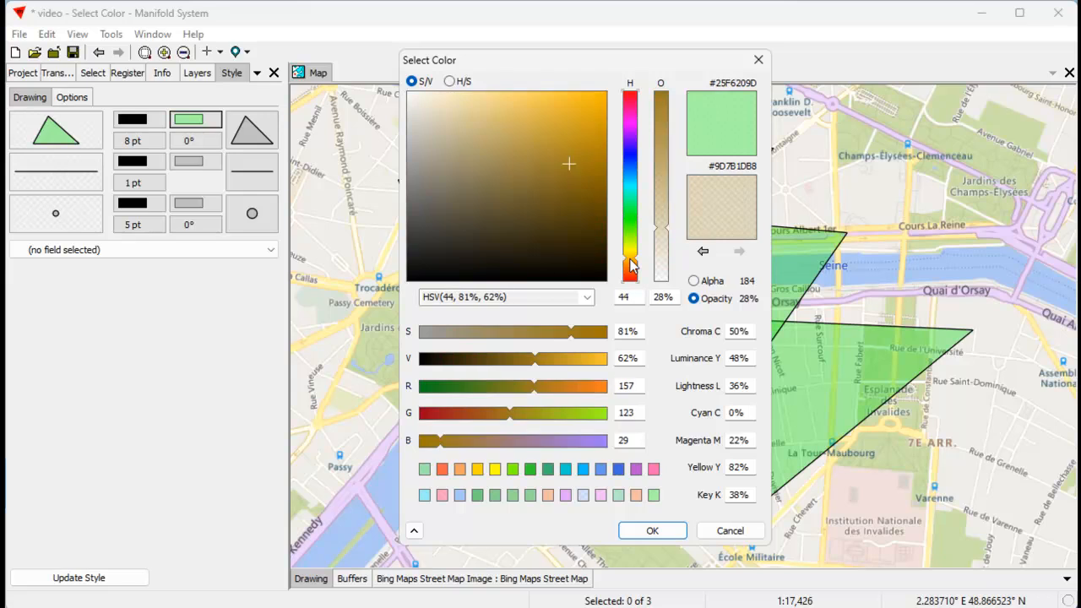
{"action": "left_click", "coordinate": [569, 101]}
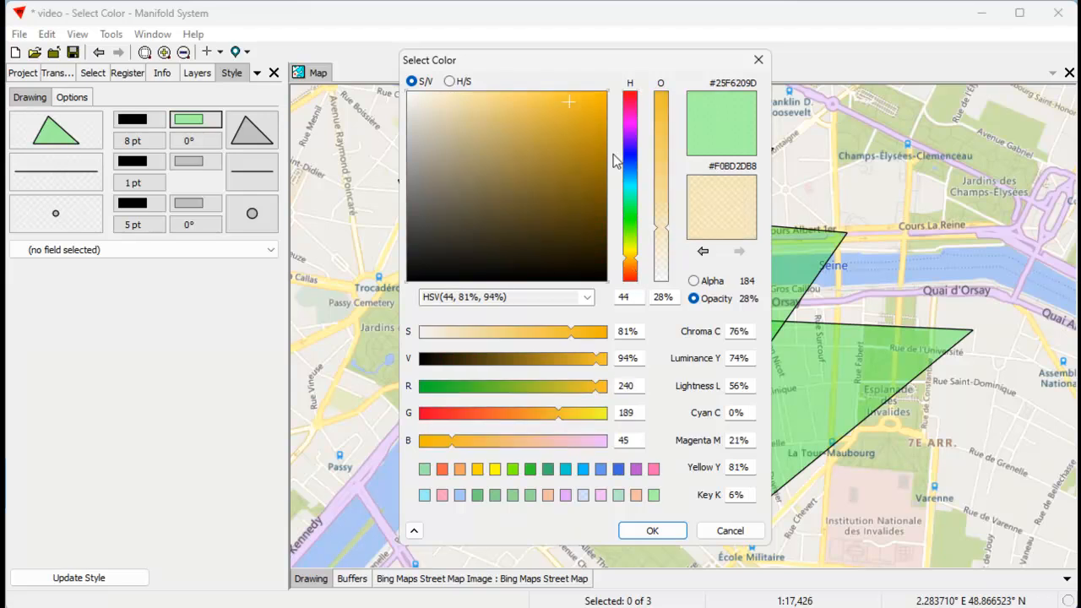
{"action": "left_click", "coordinate": [634, 175]}
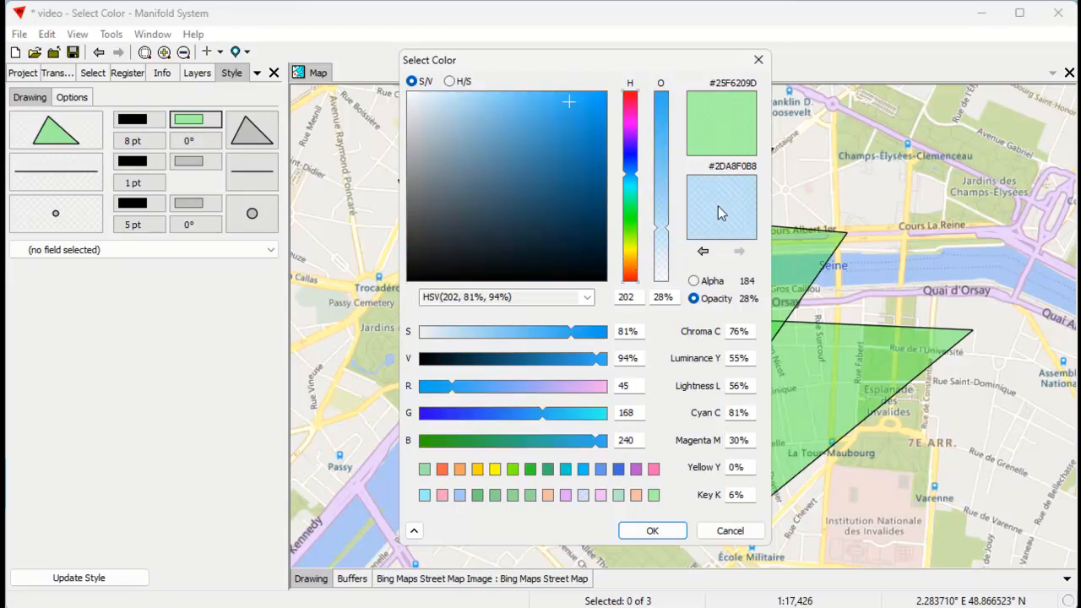
Save the current blue over the pink swatch at the end of the upper palette row.
{"action": "right_click", "coordinate": [657, 473]}
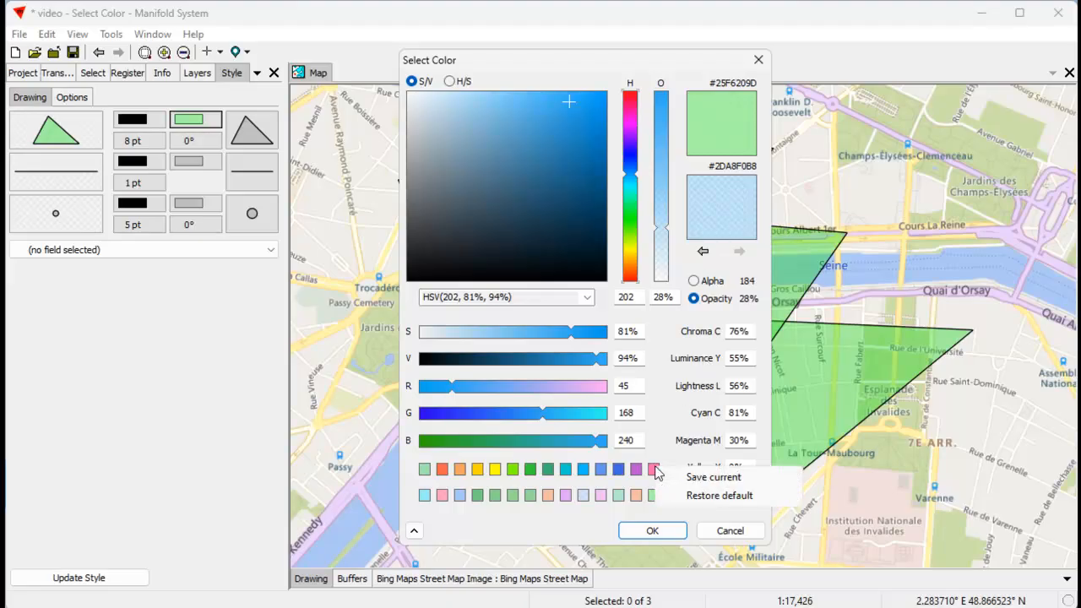
{"action": "left_click", "coordinate": [714, 478]}
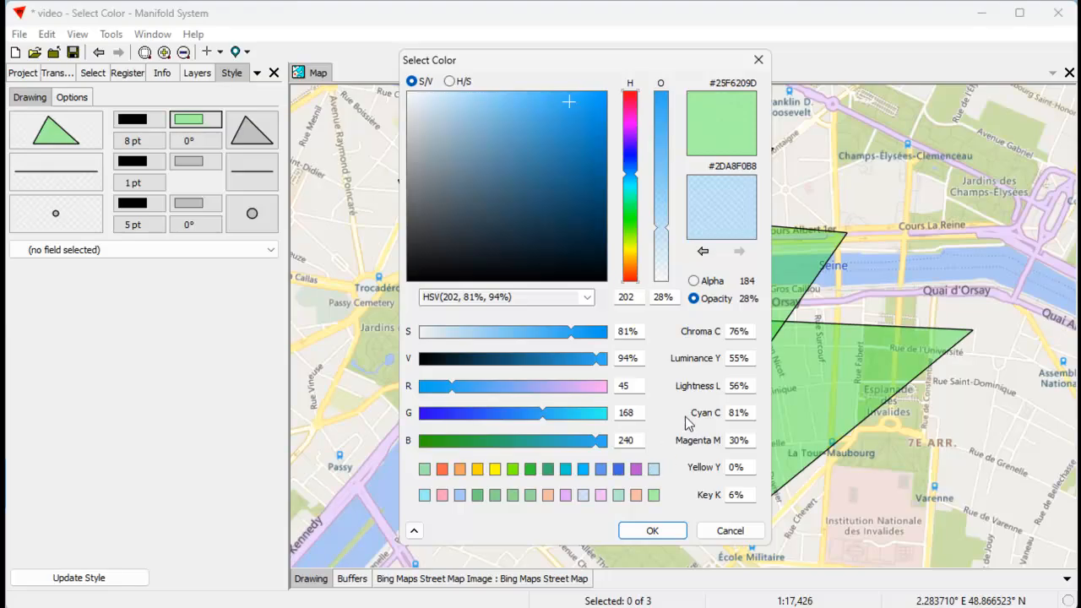
Alternate between the saved green and saved blue swatches at the two ends of the upper palette row, finishing on the blue.
{"action": "left_click", "coordinate": [426, 470]}
{"action": "left_click", "coordinate": [656, 471]}
{"action": "left_click", "coordinate": [426, 470]}
{"action": "left_click", "coordinate": [655, 473]}
{"action": "left_click", "coordinate": [424, 470]}
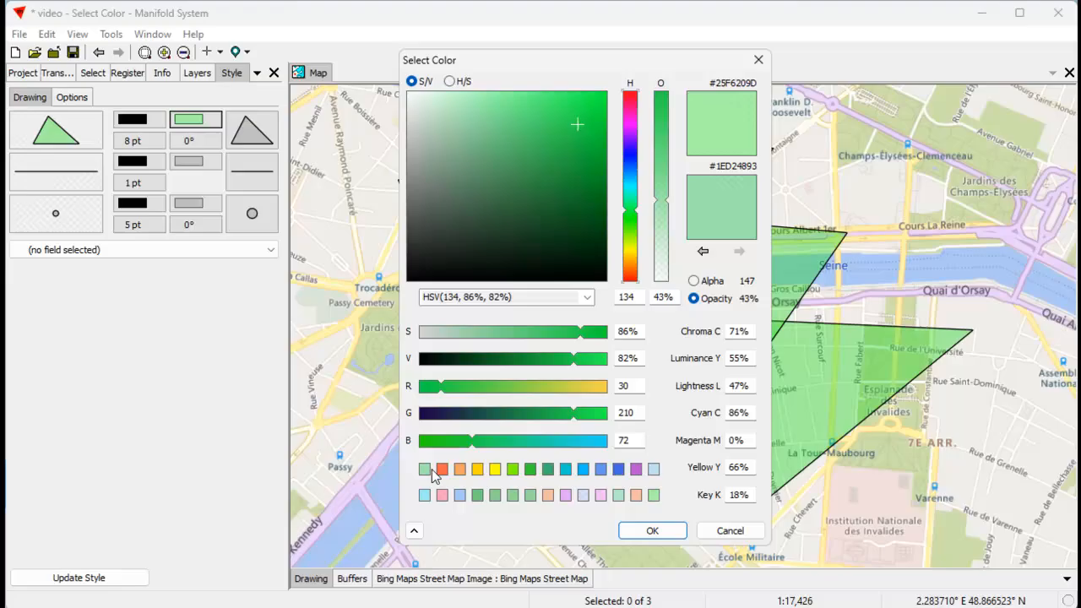
{"action": "left_click", "coordinate": [656, 472]}
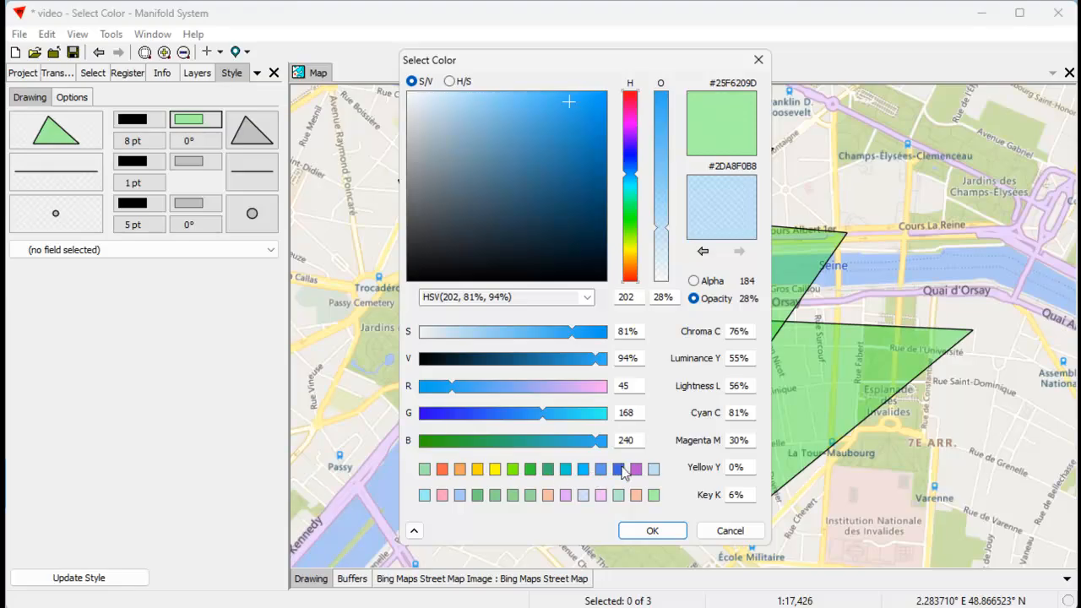
Move the color dialog off the areas and step back and forward through the color history, returning to the light blue.
{"action": "left_click_drag", "start_coordinate": [560, 68], "coordinate": [512, 57]}
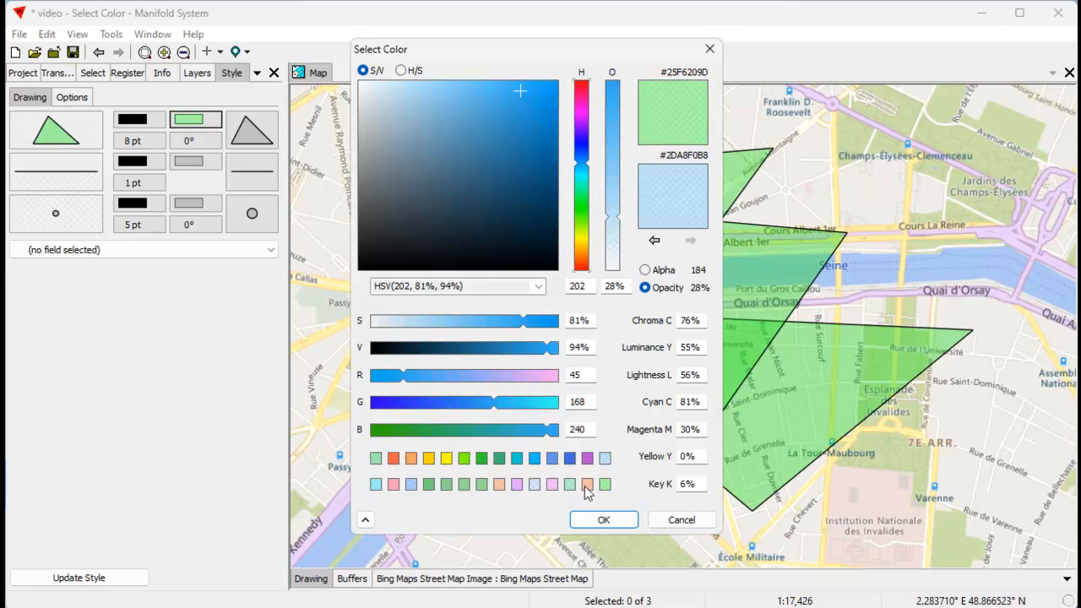
{"action": "left_click", "coordinate": [655, 241]}
{"action": "left_click", "coordinate": [655, 241]}
{"action": "left_click", "coordinate": [692, 241]}
{"action": "left_click", "coordinate": [692, 242]}
{"action": "left_click", "coordinate": [656, 242]}
{"action": "left_click", "coordinate": [656, 242]}
{"action": "left_click", "coordinate": [655, 242]}
{"action": "left_click", "coordinate": [655, 242]}
{"action": "left_click", "coordinate": [656, 241]}
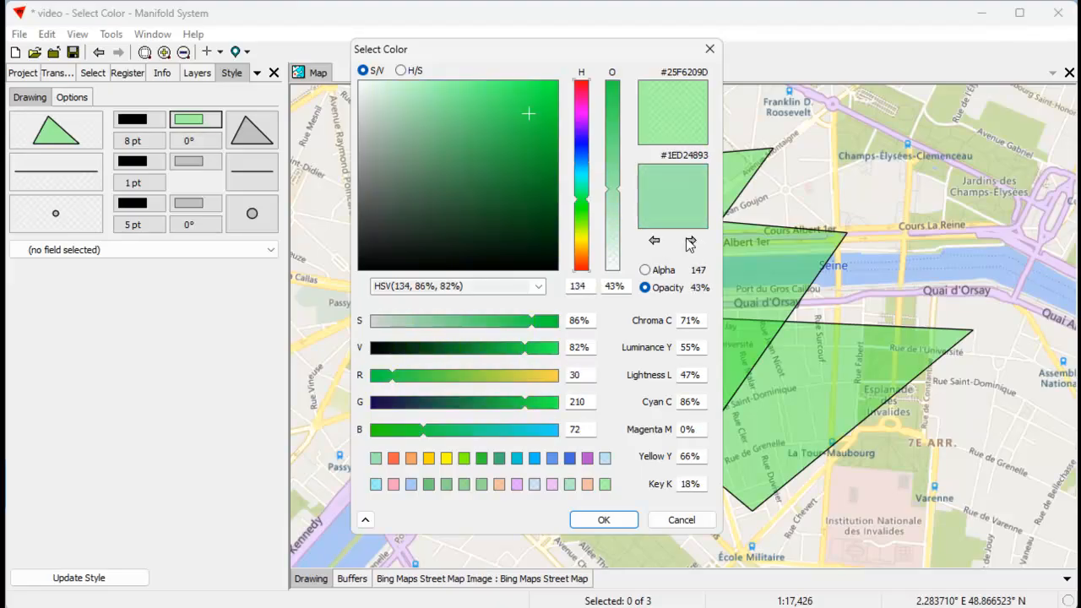
{"action": "left_click", "coordinate": [692, 242]}
{"action": "left_click", "coordinate": [691, 242]}
{"action": "left_click", "coordinate": [692, 242]}
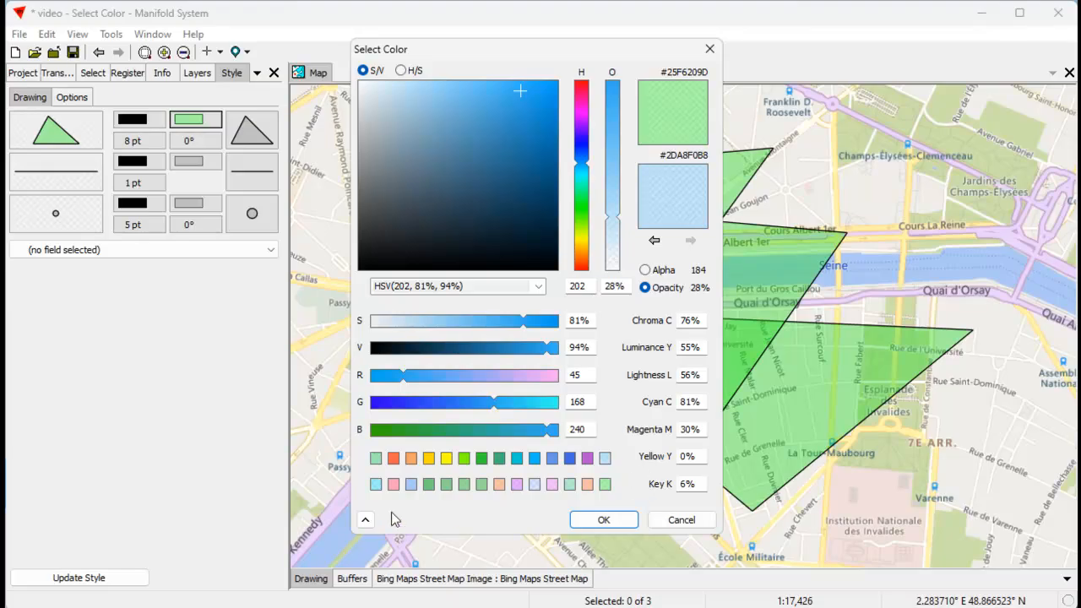
Collapse and re-expand the detailed color controls, and try the H/S field and alpha mode before returning to S/V and opacity.
{"action": "left_click", "coordinate": [366, 520]}
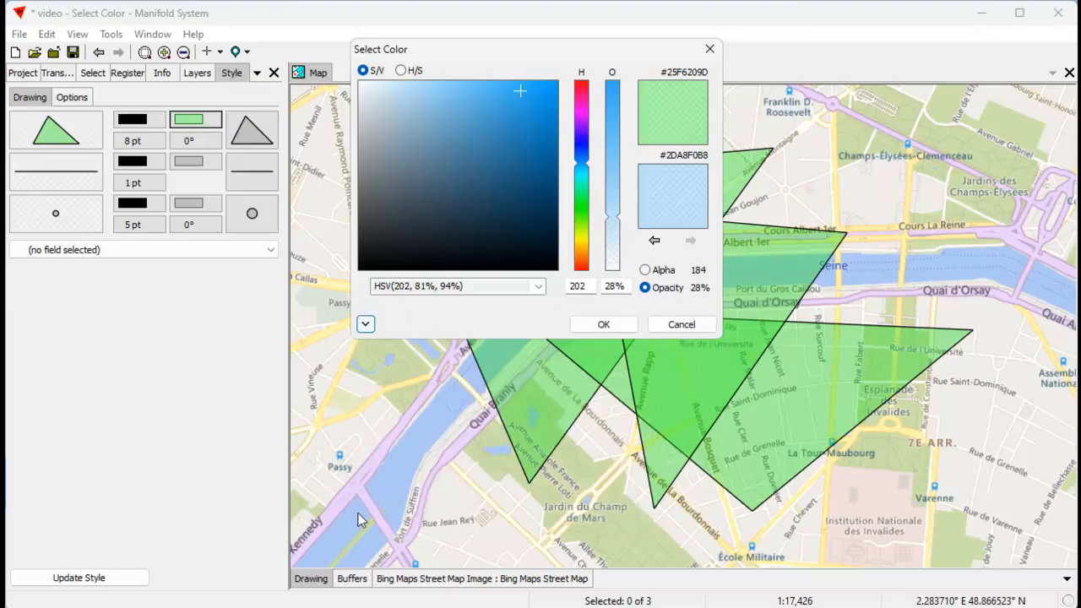
{"action": "left_click", "coordinate": [365, 325]}
{"action": "left_click", "coordinate": [401, 71]}
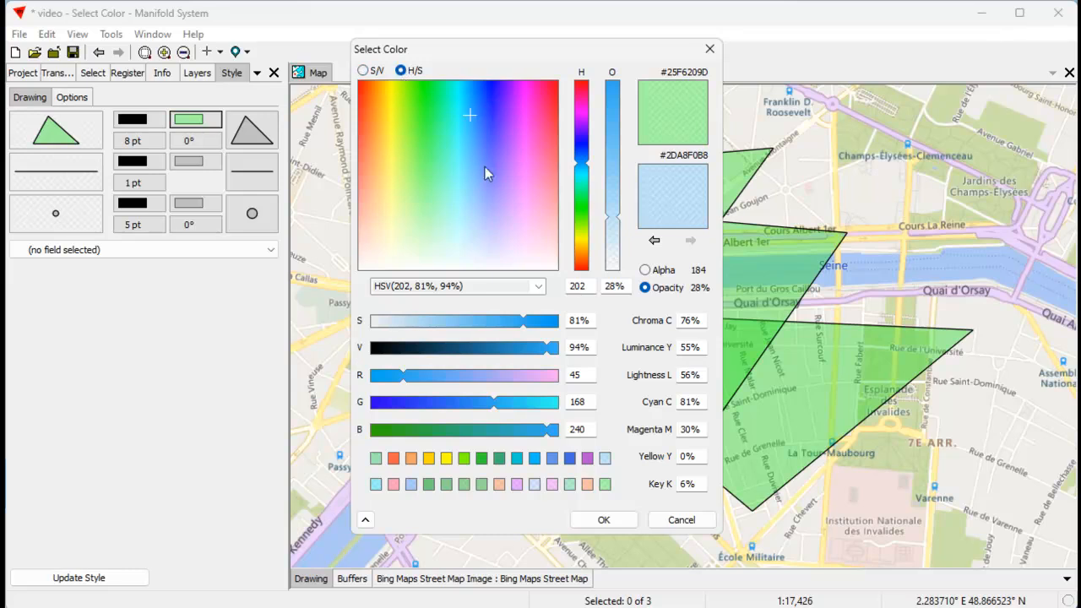
{"action": "left_click", "coordinate": [364, 71]}
{"action": "left_click", "coordinate": [401, 71]}
{"action": "left_click", "coordinate": [364, 71]}
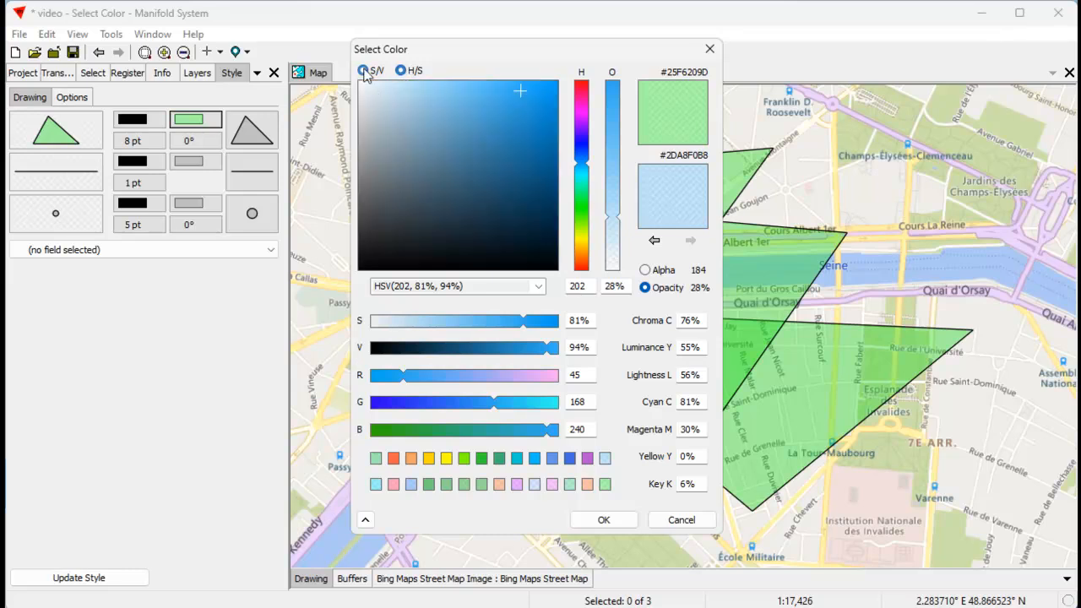
{"action": "left_click", "coordinate": [656, 272]}
{"action": "left_click", "coordinate": [664, 289]}
Restore the first and last swatches of the upper palette row to their default colors and discard the color selection.
{"action": "right_click", "coordinate": [380, 462]}
{"action": "left_click", "coordinate": [432, 490]}
{"action": "right_click", "coordinate": [603, 458]}
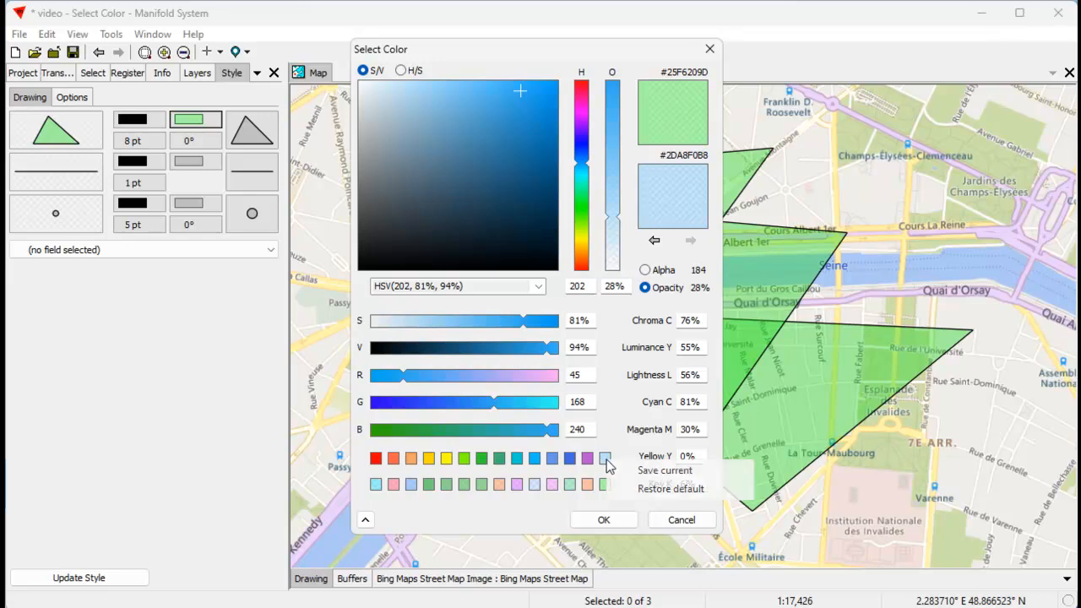
{"action": "left_click", "coordinate": [667, 489]}
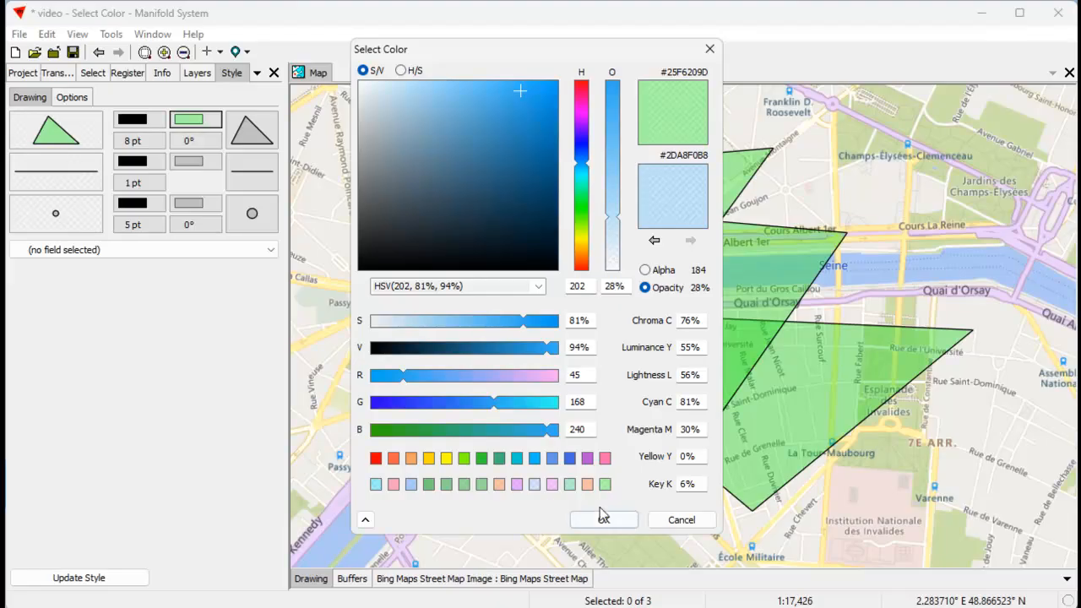
{"action": "left_click", "coordinate": [682, 519]}
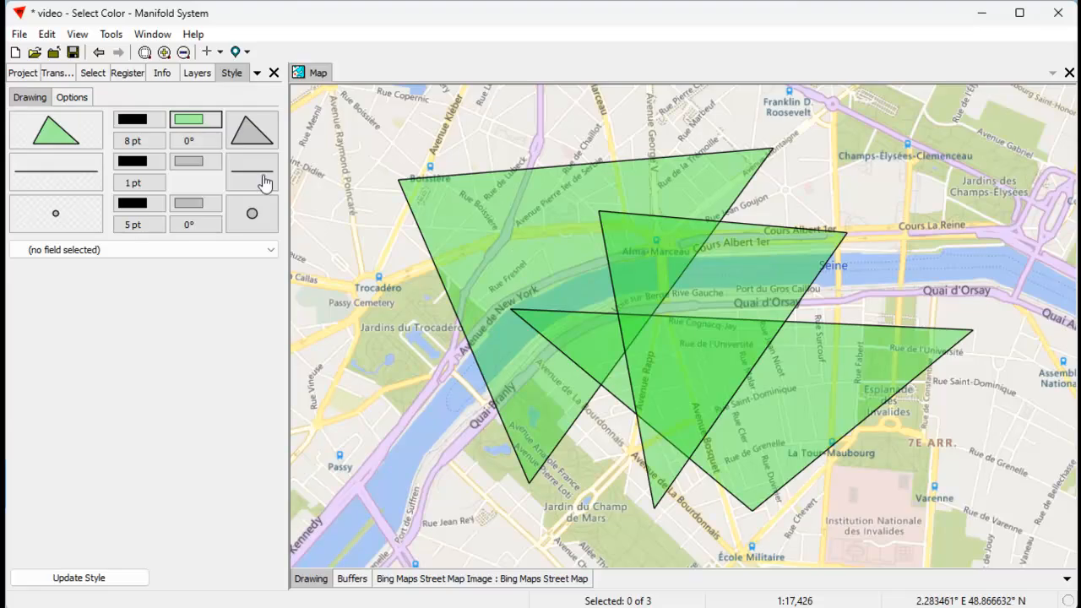
Try an opaque orange fill on the areas and replace it with an opaque light blue from the color list.
{"action": "left_click", "coordinate": [191, 125]}
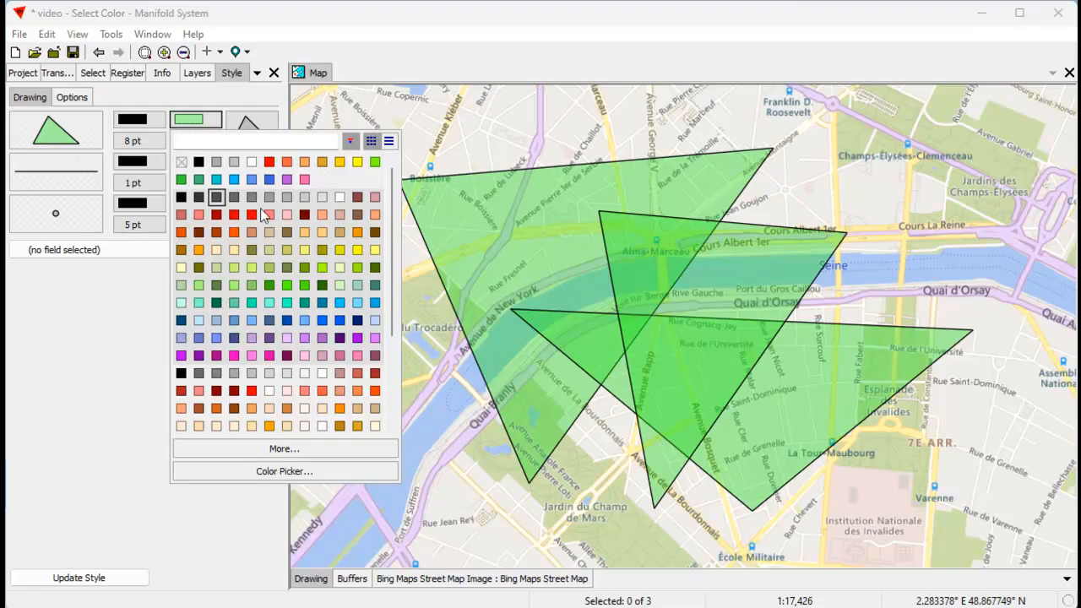
{"action": "left_click", "coordinate": [252, 409]}
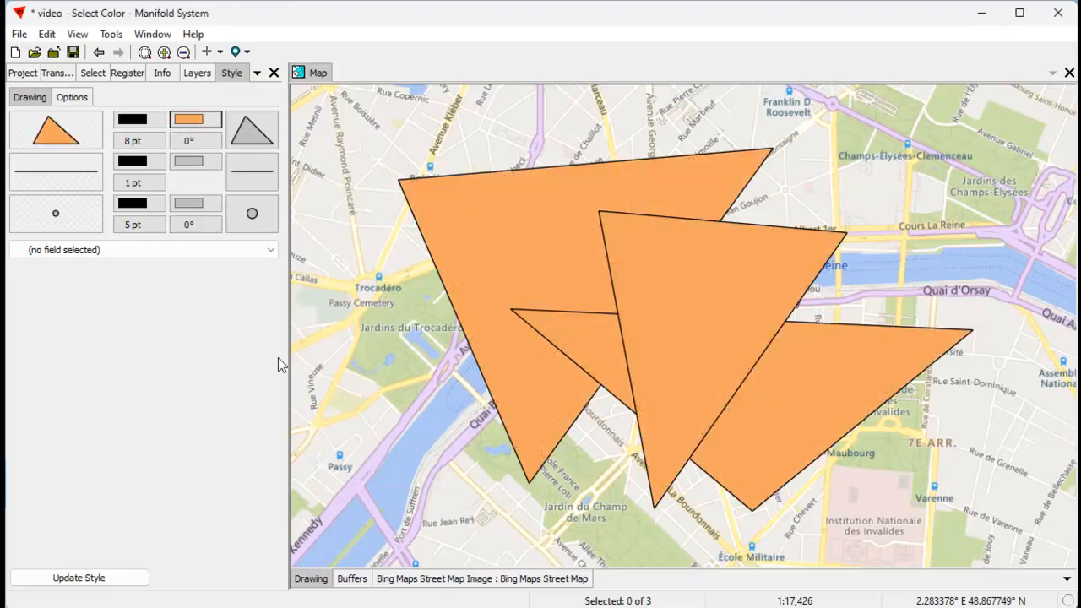
{"action": "left_click", "coordinate": [194, 120]}
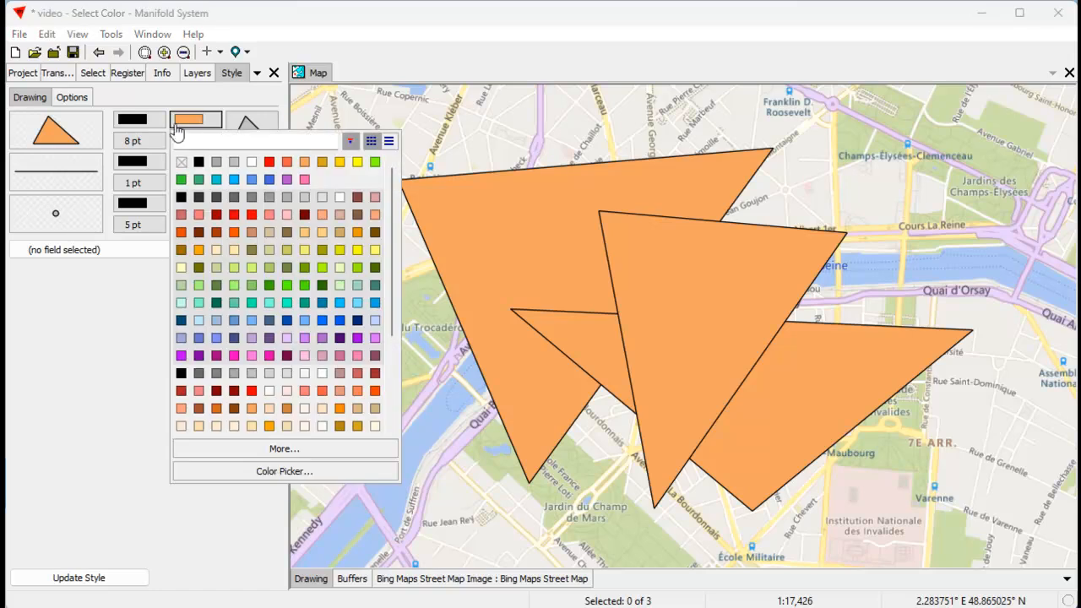
{"action": "left_click", "coordinate": [251, 320]}
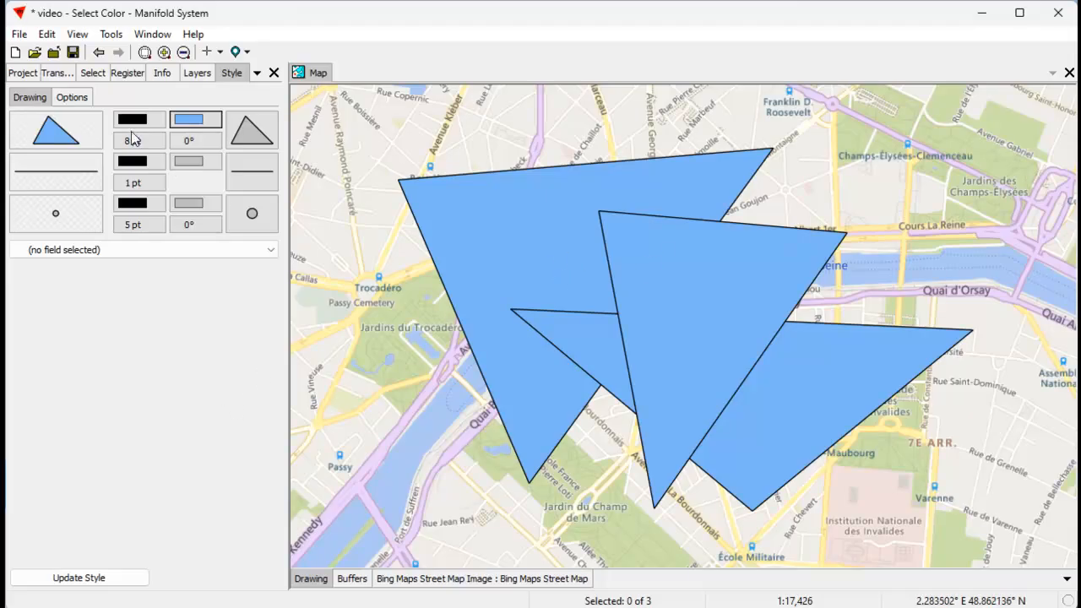
Examine the selection and preview colors in the application options and close them without changes.
{"action": "left_click", "coordinate": [111, 36]}
{"action": "left_click", "coordinate": [173, 174]}
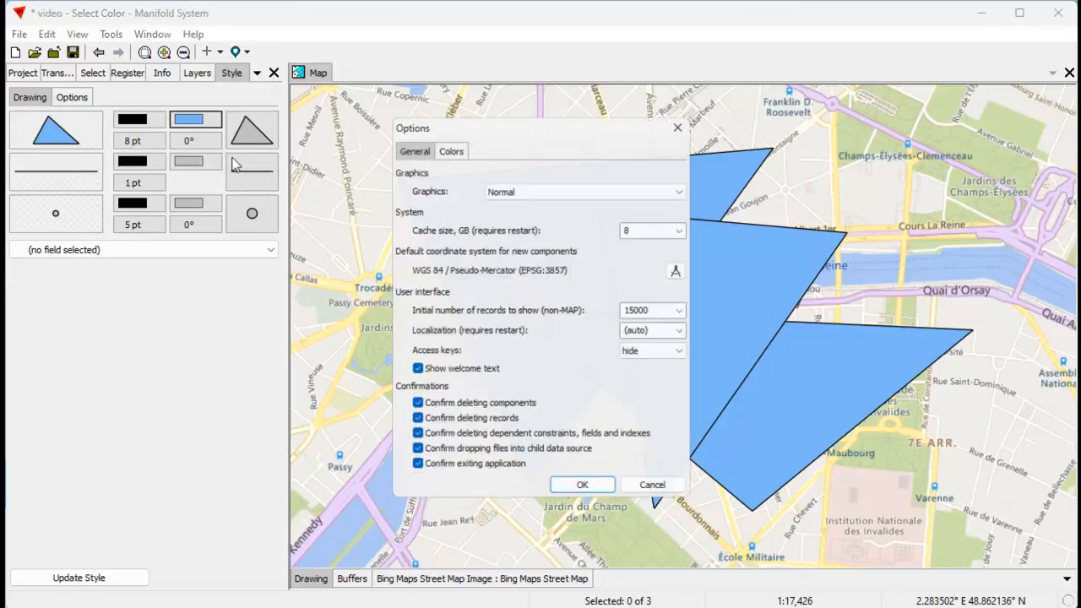
{"action": "left_click", "coordinate": [446, 144]}
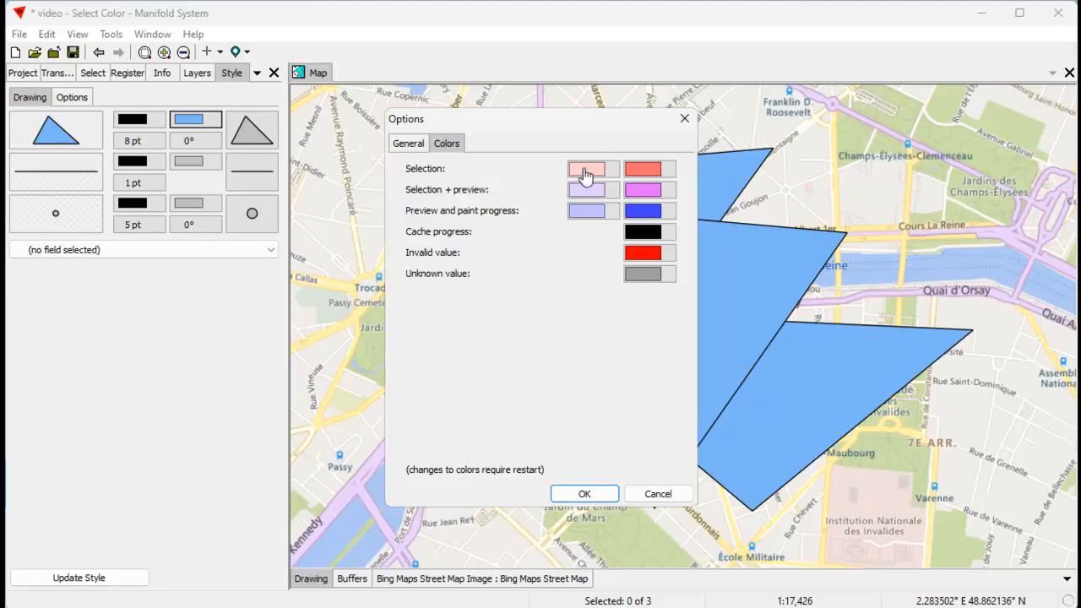
{"action": "left_click", "coordinate": [659, 495]}
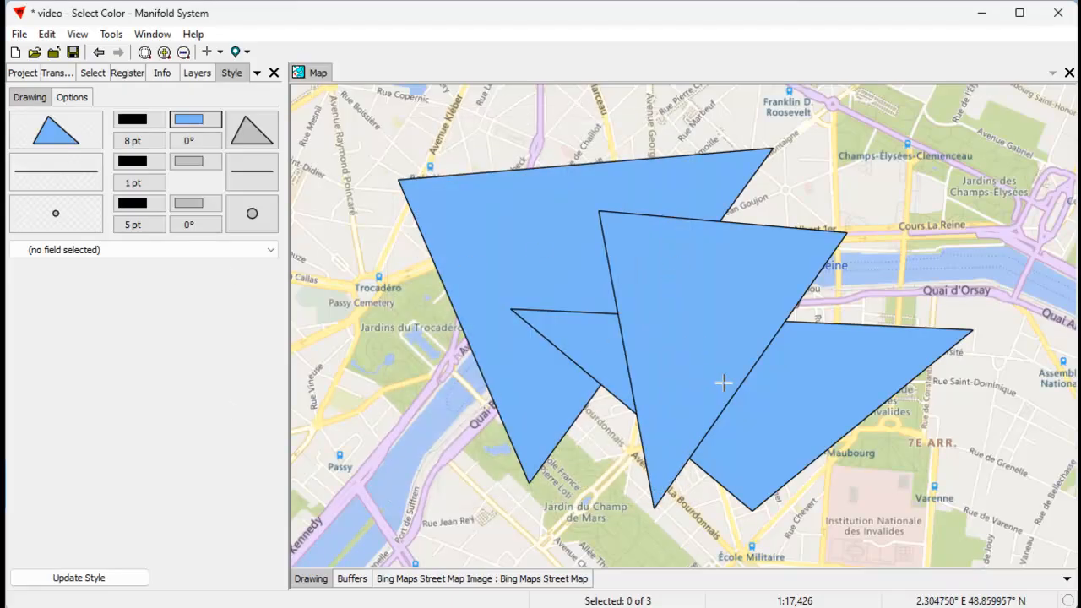
Select all three triangles on the map one by one and deselect them again.
{"action": "left_click", "coordinate": [683, 301]}
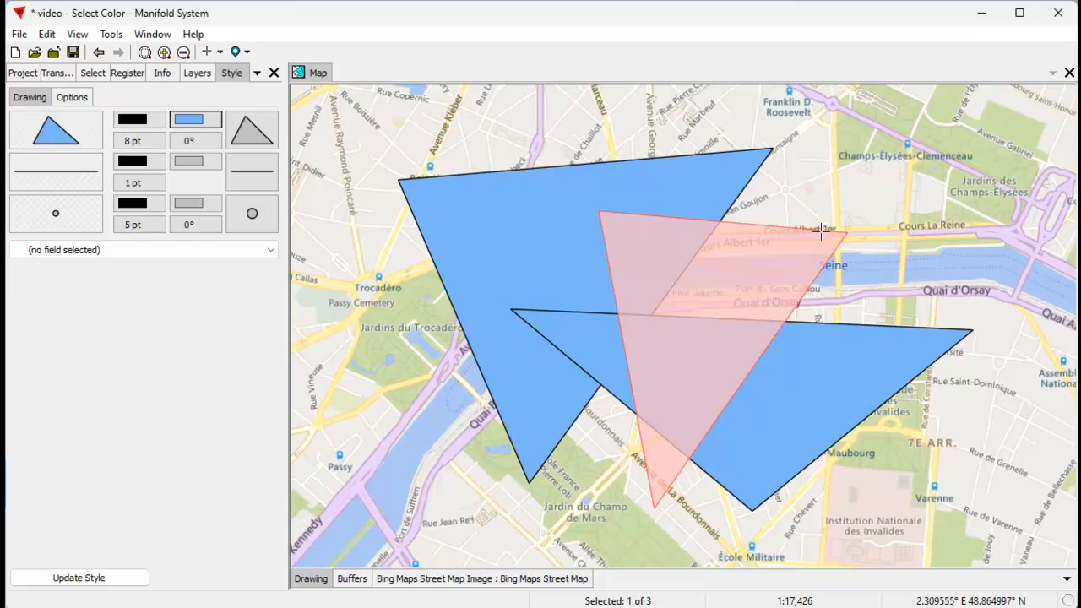
{"action": "left_click", "coordinate": [799, 392], "text": "ctrl"}
{"action": "left_click", "coordinate": [547, 252], "text": "ctrl"}
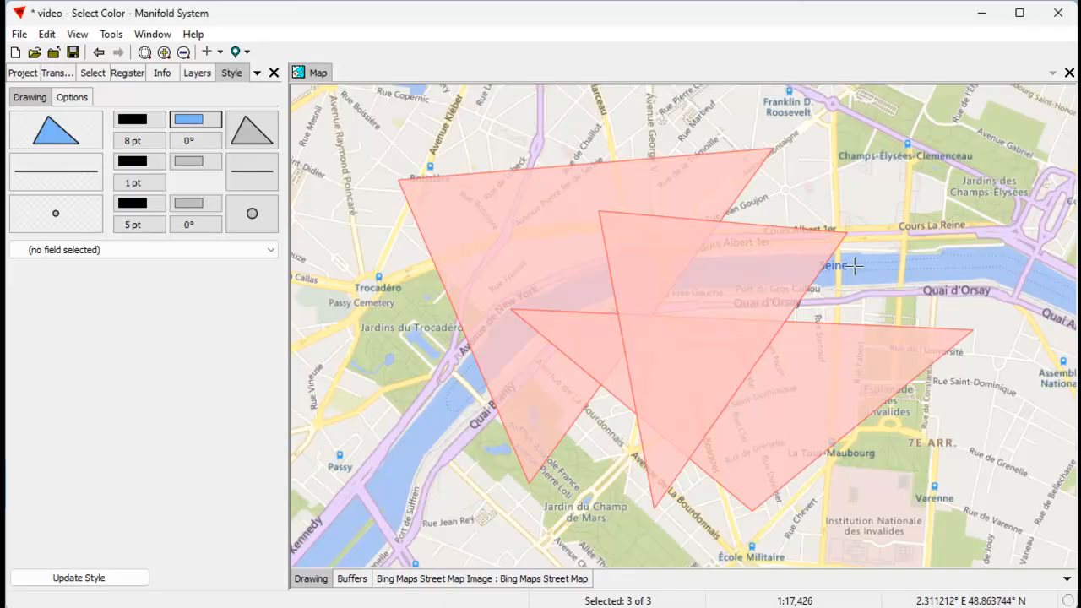
{"action": "left_click", "coordinate": [845, 345], "text": "ctrl"}
{"action": "left_click", "coordinate": [777, 293], "text": "ctrl"}
{"action": "left_click", "coordinate": [685, 213], "text": "ctrl"}
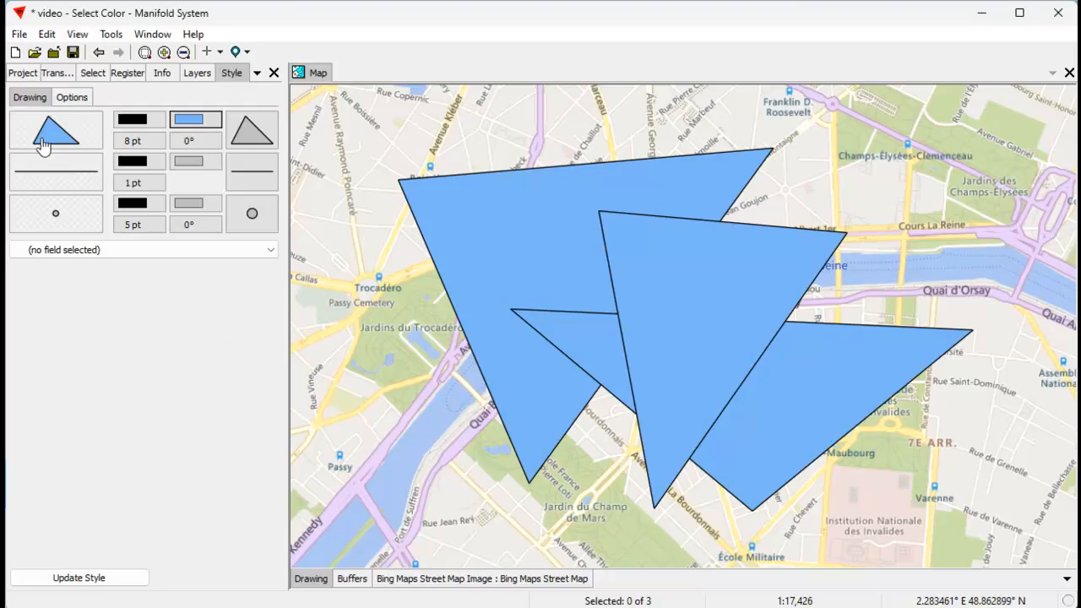
Set the opacity of the areas' light blue fill to 24% and apply it.
{"action": "left_click", "coordinate": [190, 125]}
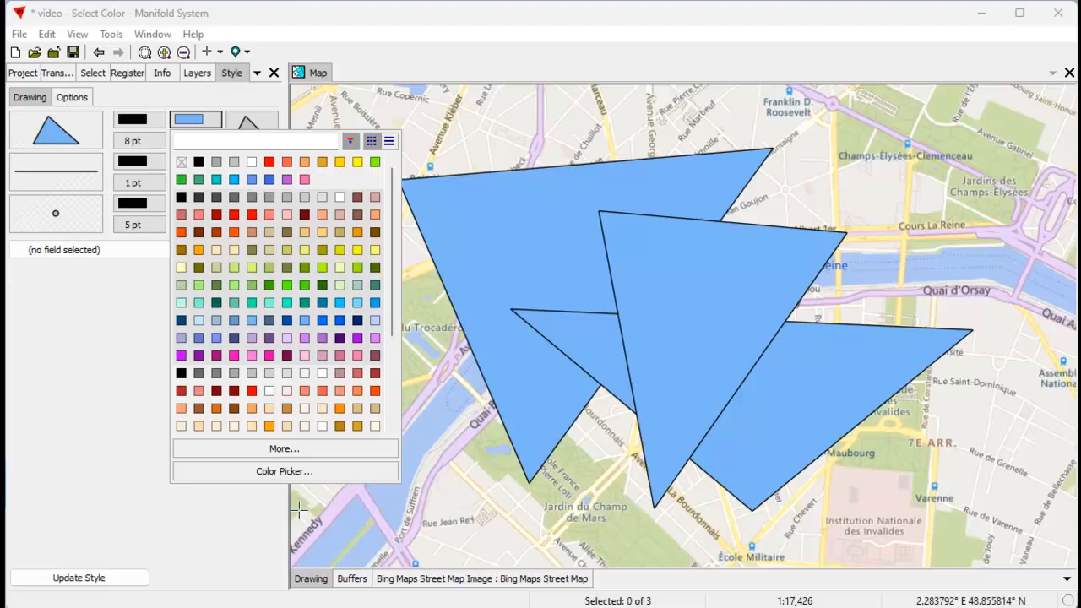
{"action": "left_click", "coordinate": [326, 470]}
{"action": "left_click_drag", "start_coordinate": [268, 91], "coordinate": [273, 227]}
{"action": "left_click_drag", "start_coordinate": [284, 56], "coordinate": [867, 60]}
{"action": "left_click_drag", "start_coordinate": [851, 228], "coordinate": [852, 235]}
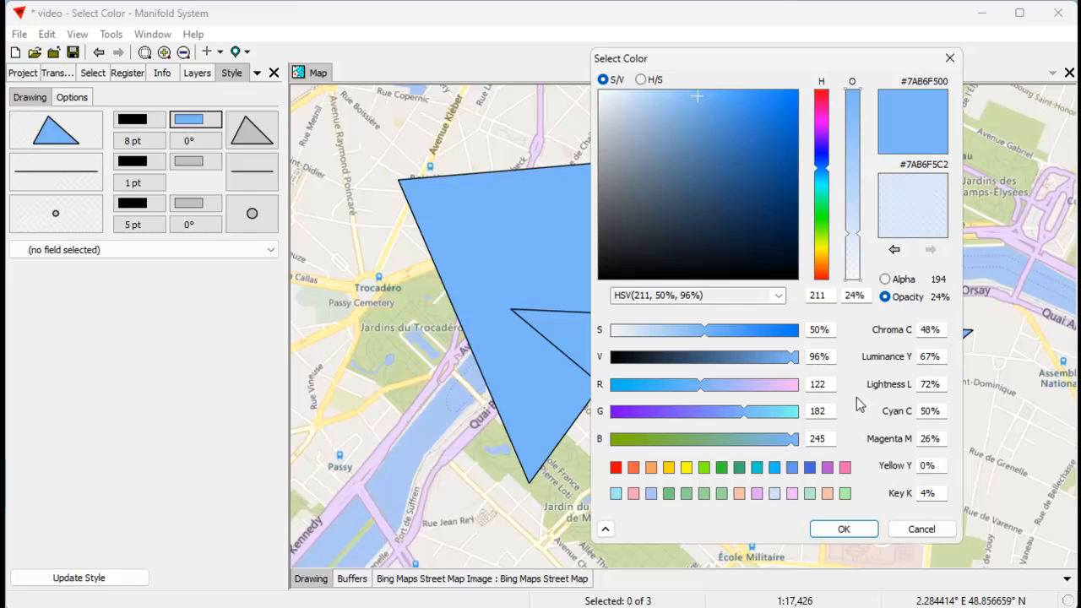
{"action": "left_click", "coordinate": [844, 529]}
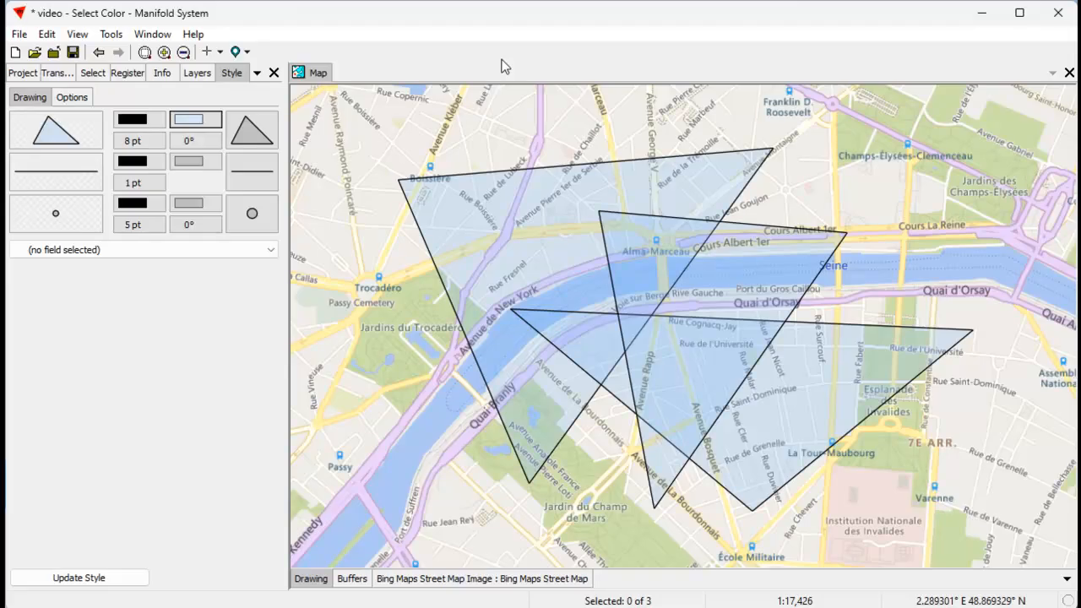
Open the full area style settings, try a transparent preview background and reset it to the default.
{"action": "left_click", "coordinate": [91, 130]}
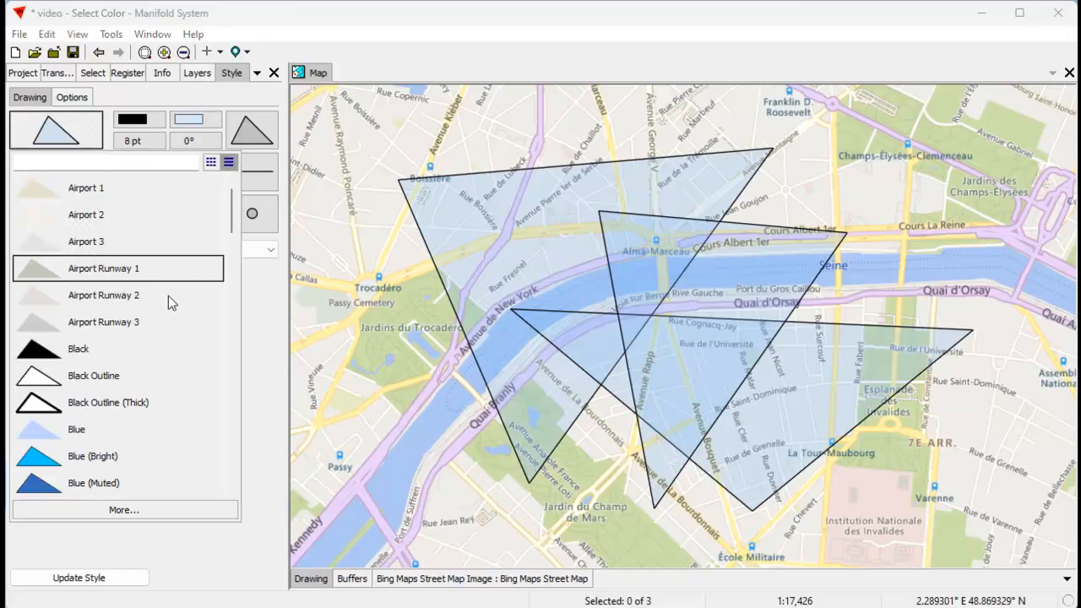
{"action": "left_click", "coordinate": [142, 510]}
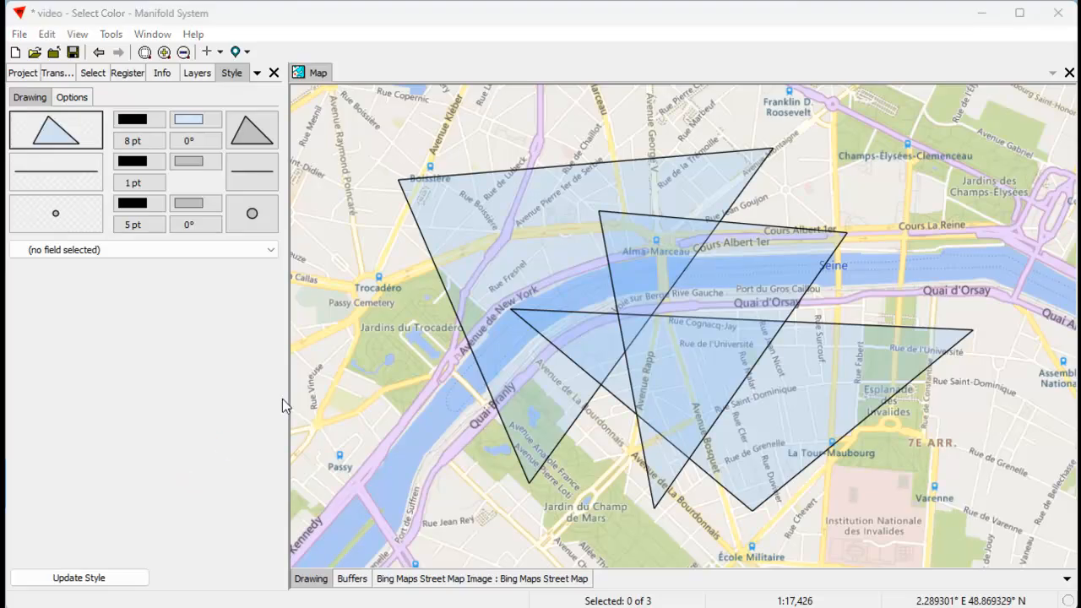
{"action": "left_click_drag", "start_coordinate": [510, 106], "coordinate": [609, 95]}
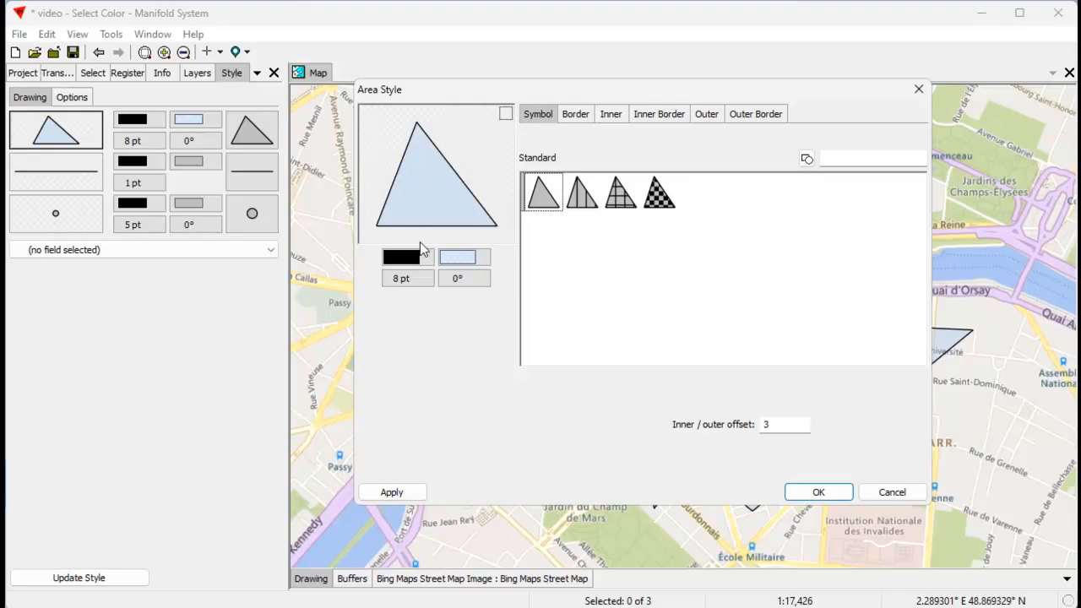
{"action": "left_click", "coordinate": [505, 114]}
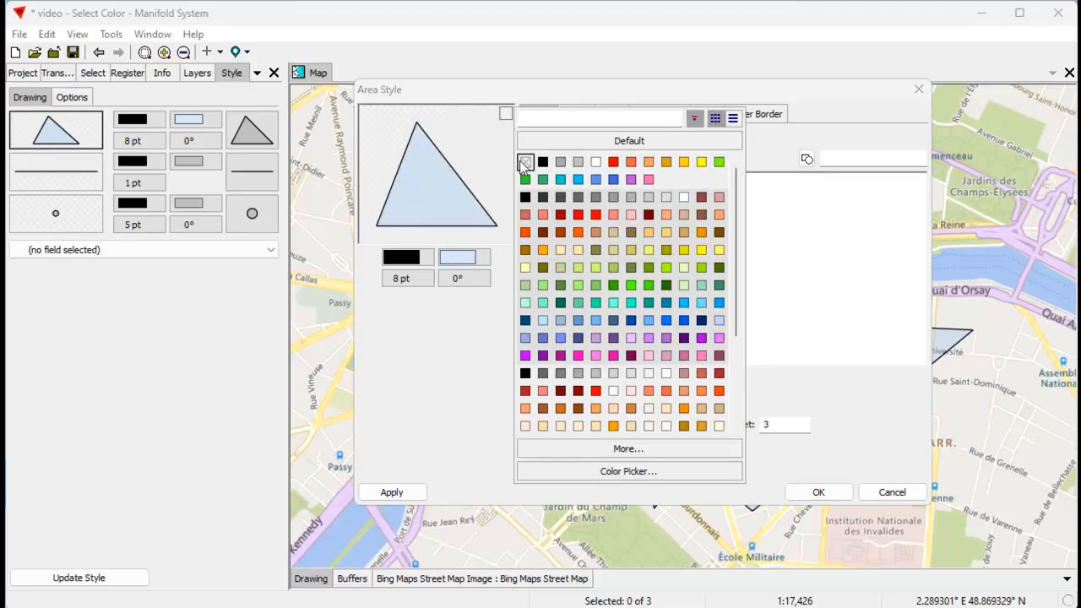
{"action": "left_click", "coordinate": [525, 163]}
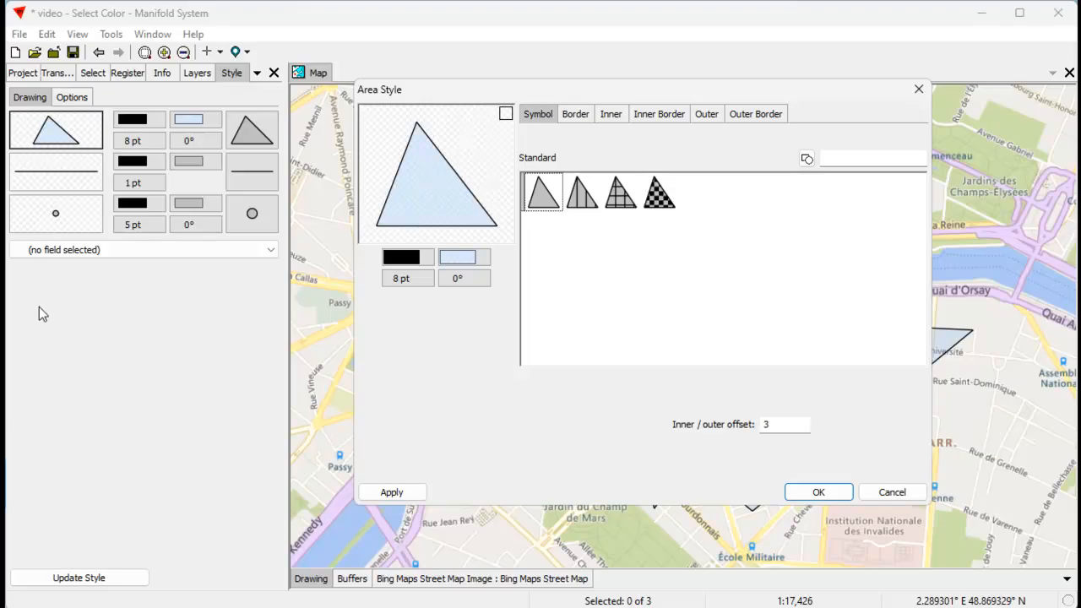
{"action": "left_click", "coordinate": [506, 115]}
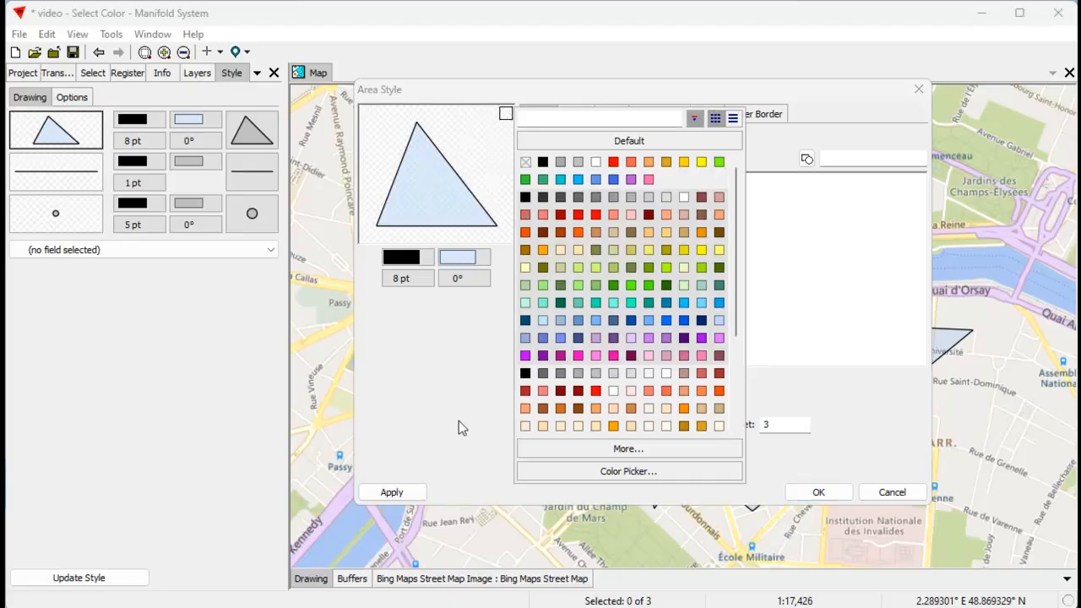
{"action": "left_click", "coordinate": [593, 140]}
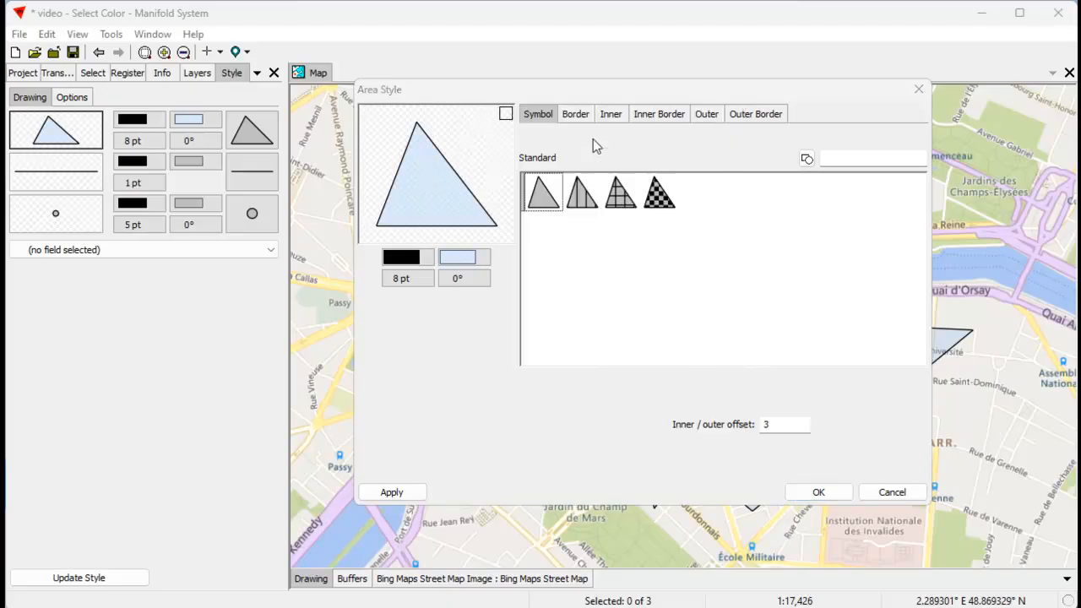
Try a green preview background at 15% opacity in the area style settings and reset it to the default.
{"action": "left_click", "coordinate": [505, 115]}
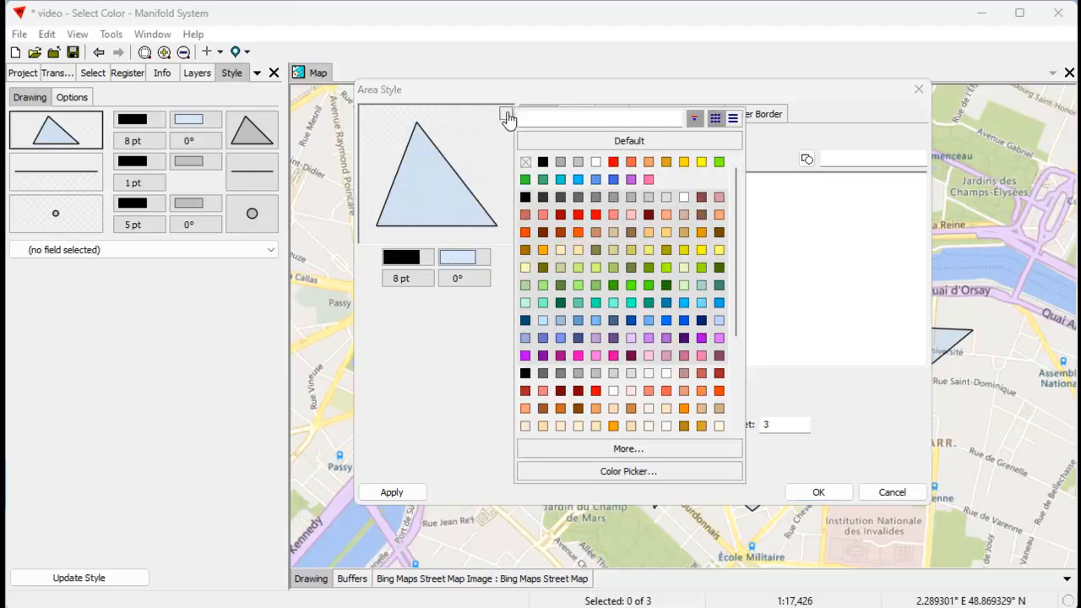
{"action": "left_click", "coordinate": [593, 449]}
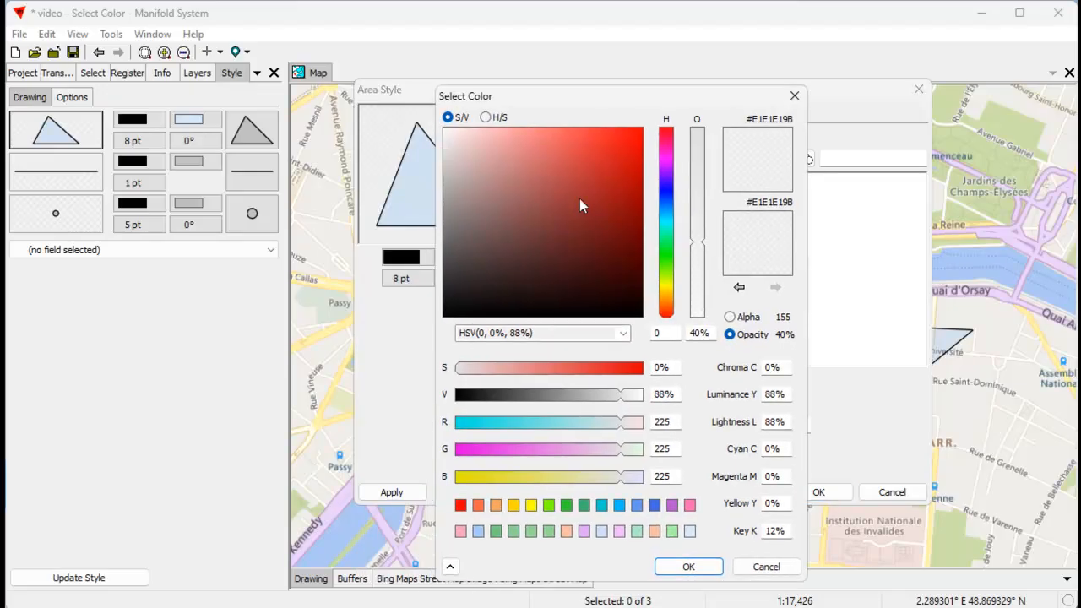
{"action": "left_click", "coordinate": [586, 174]}
{"action": "left_click", "coordinate": [665, 250]}
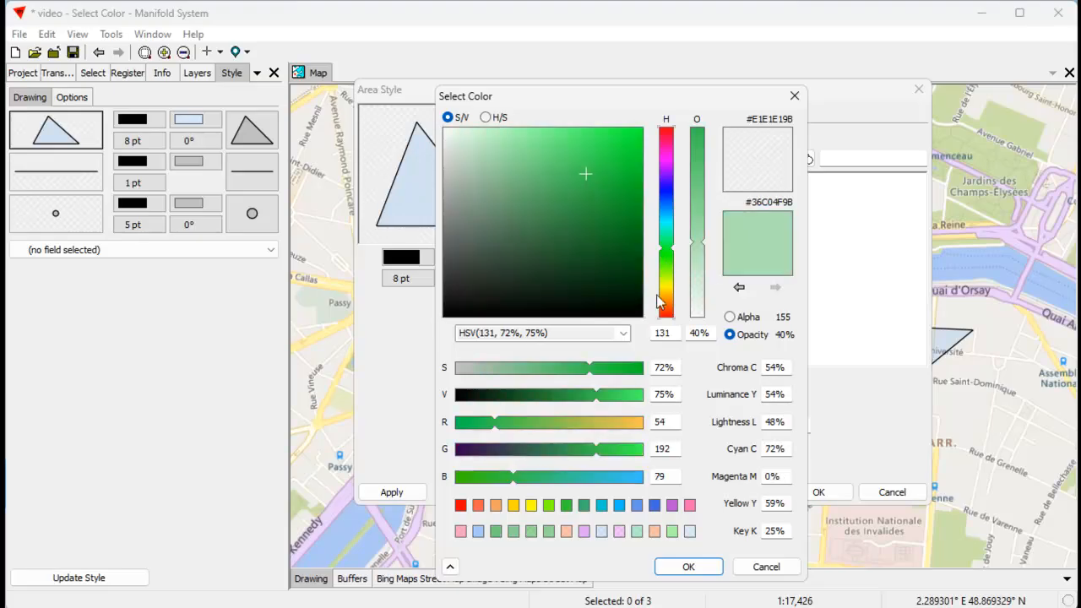
{"action": "left_click", "coordinate": [698, 272]}
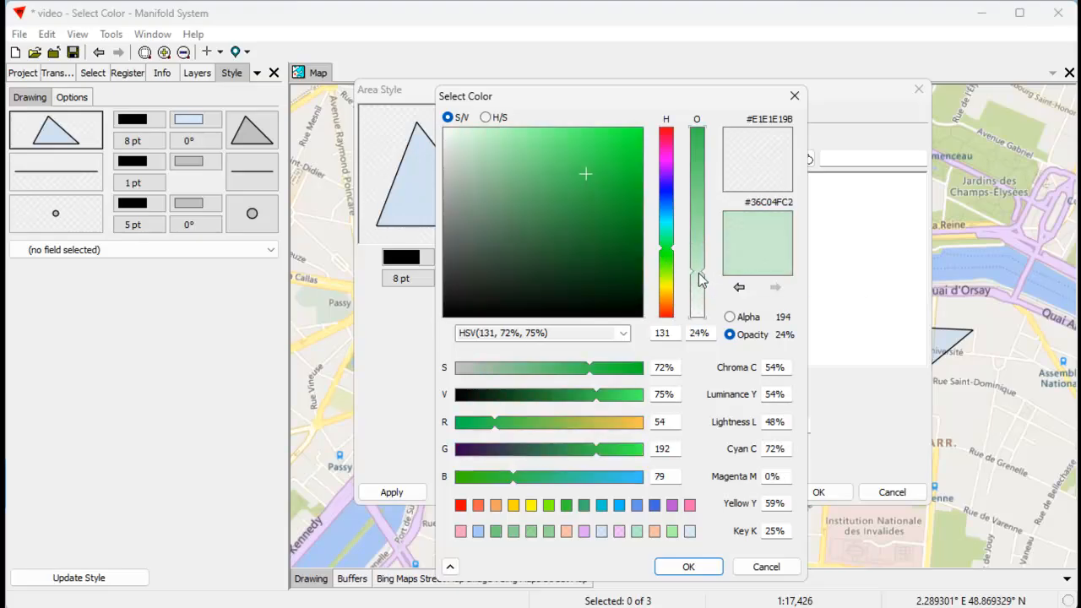
{"action": "left_click", "coordinate": [699, 289]}
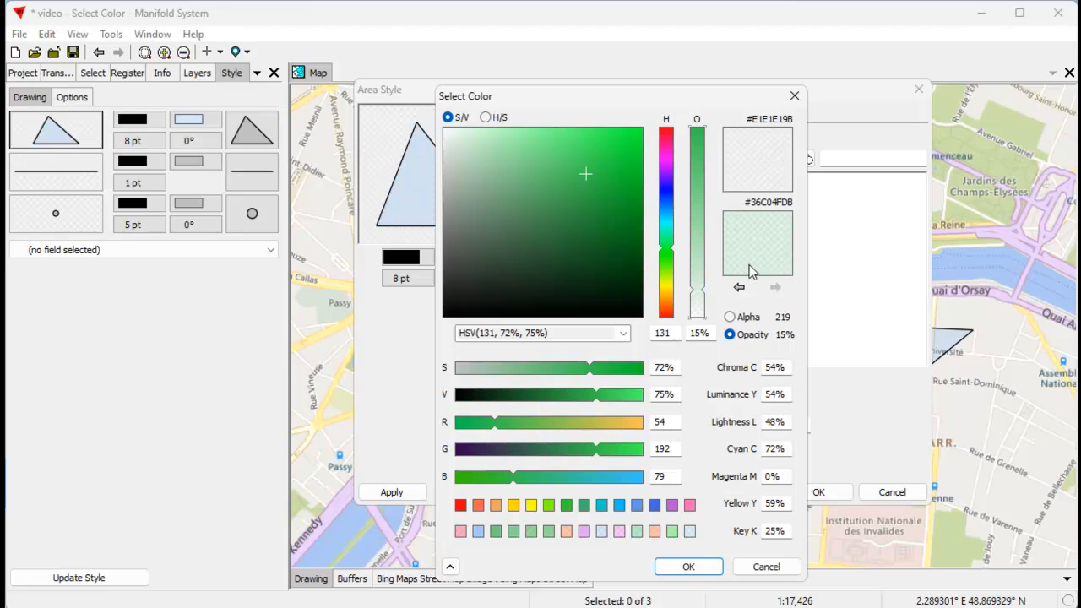
{"action": "left_click", "coordinate": [689, 567]}
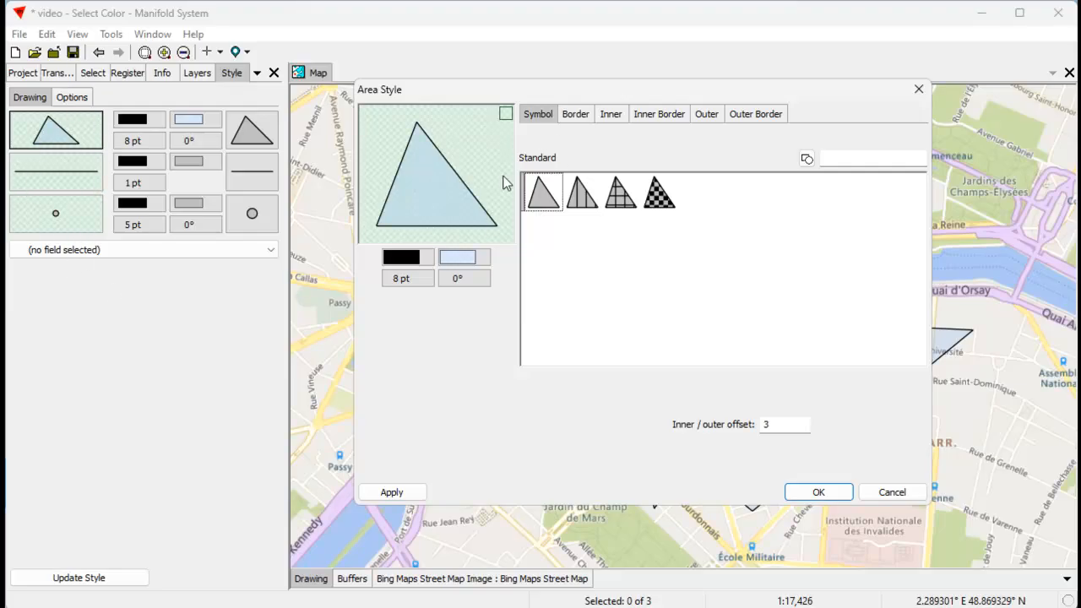
{"action": "left_click", "coordinate": [505, 114]}
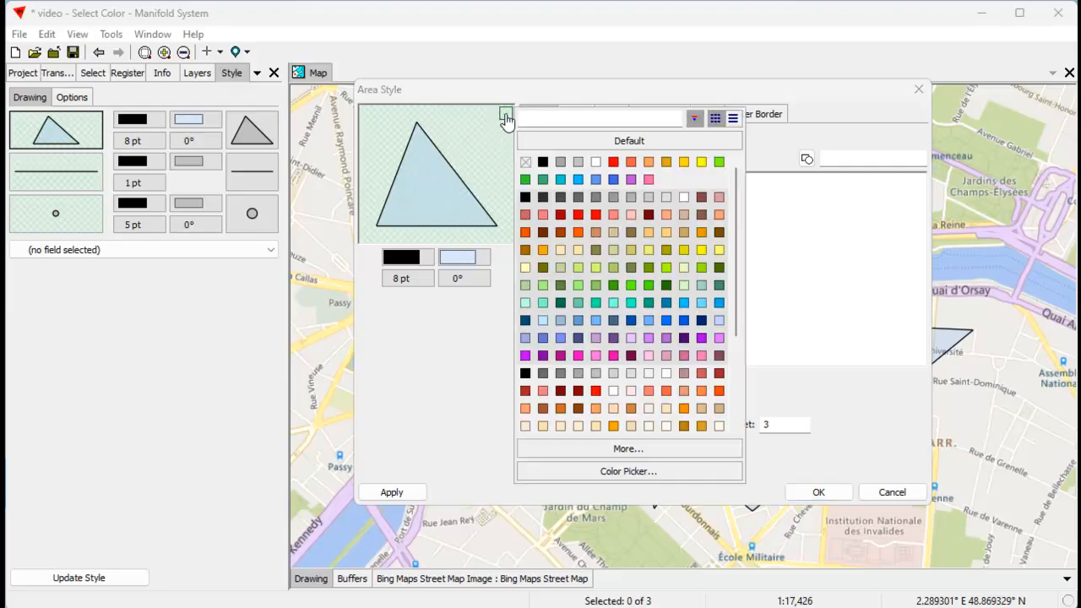
{"action": "left_click", "coordinate": [534, 141]}
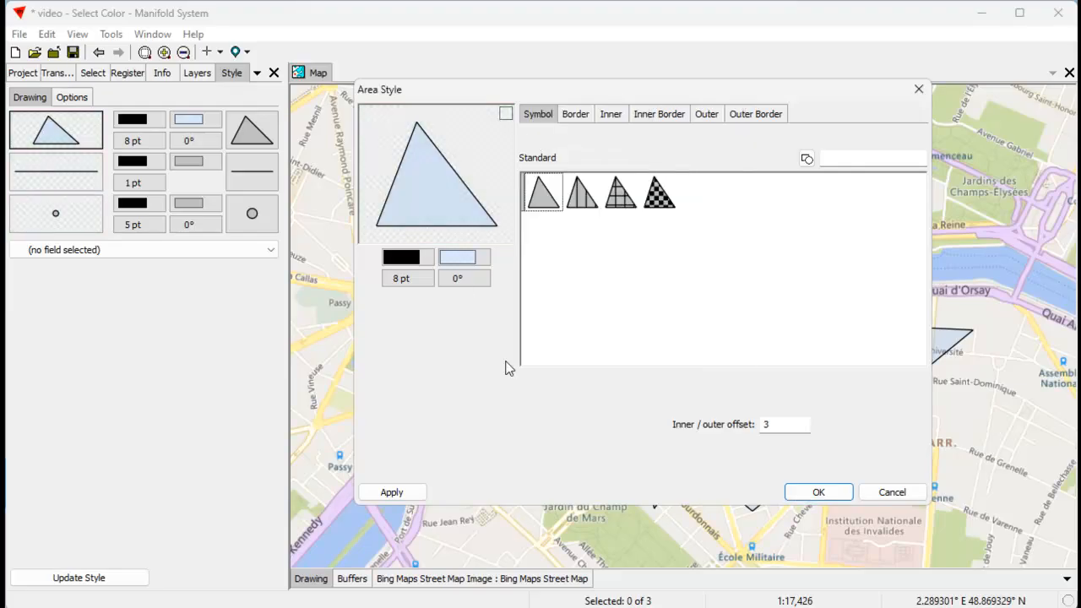
Enable the outer effect for the area style and set the inner / outer offset to 6.
{"action": "left_click", "coordinate": [707, 114]}
{"action": "left_click", "coordinate": [525, 137]}
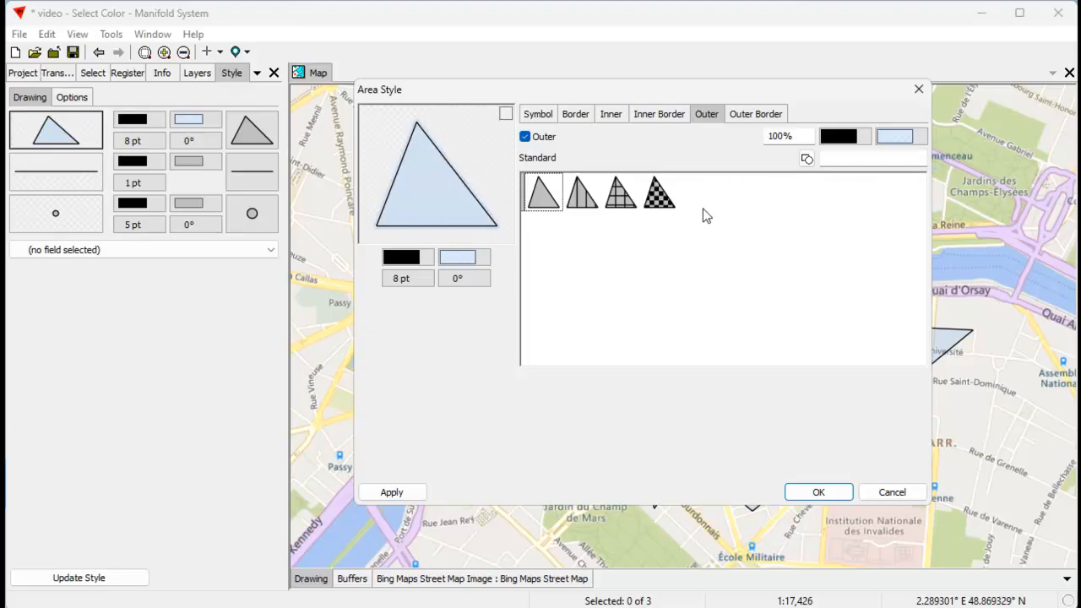
{"action": "left_click", "coordinate": [535, 119]}
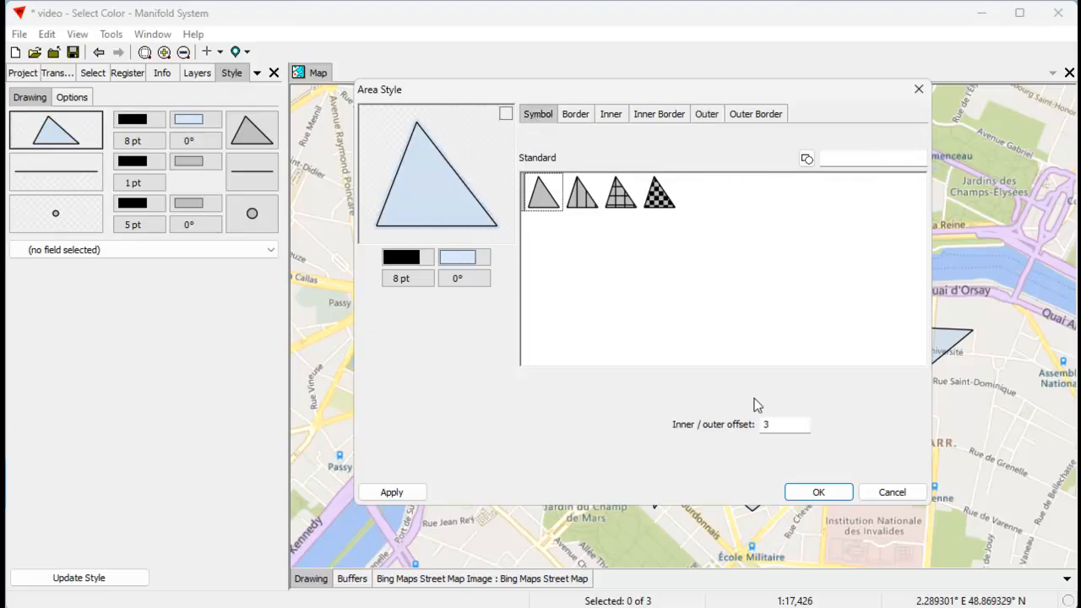
{"action": "left_click", "coordinate": [779, 424]}
{"action": "type", "text": "6"}
Give the outer effect a pale yellow-orange fill color at 24% opacity and apply the area style.
{"action": "left_click", "coordinate": [706, 114]}
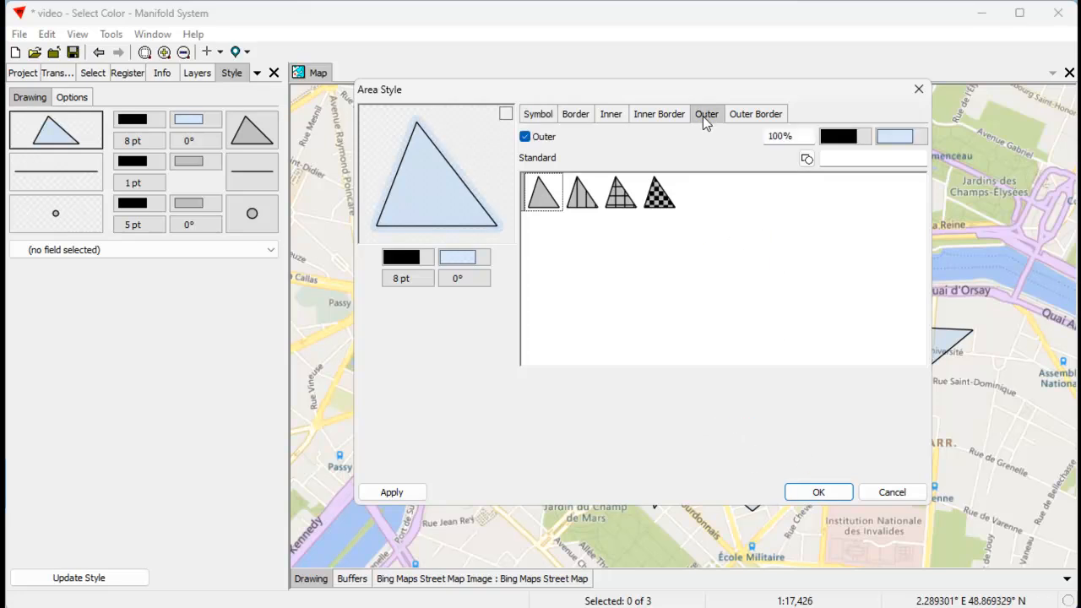
{"action": "left_click", "coordinate": [895, 138]}
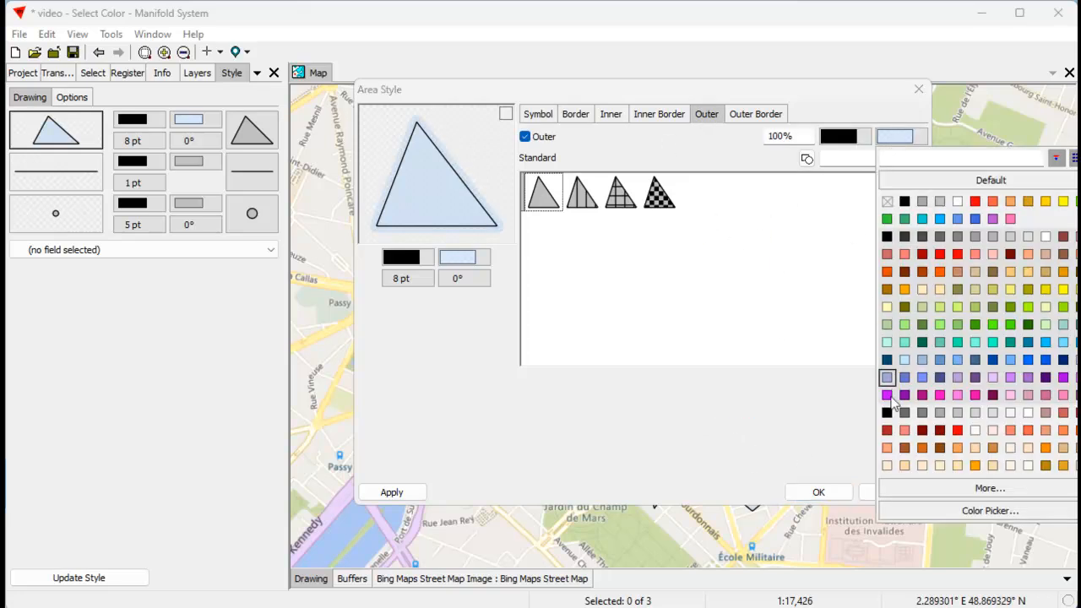
{"action": "left_click", "coordinate": [990, 488]}
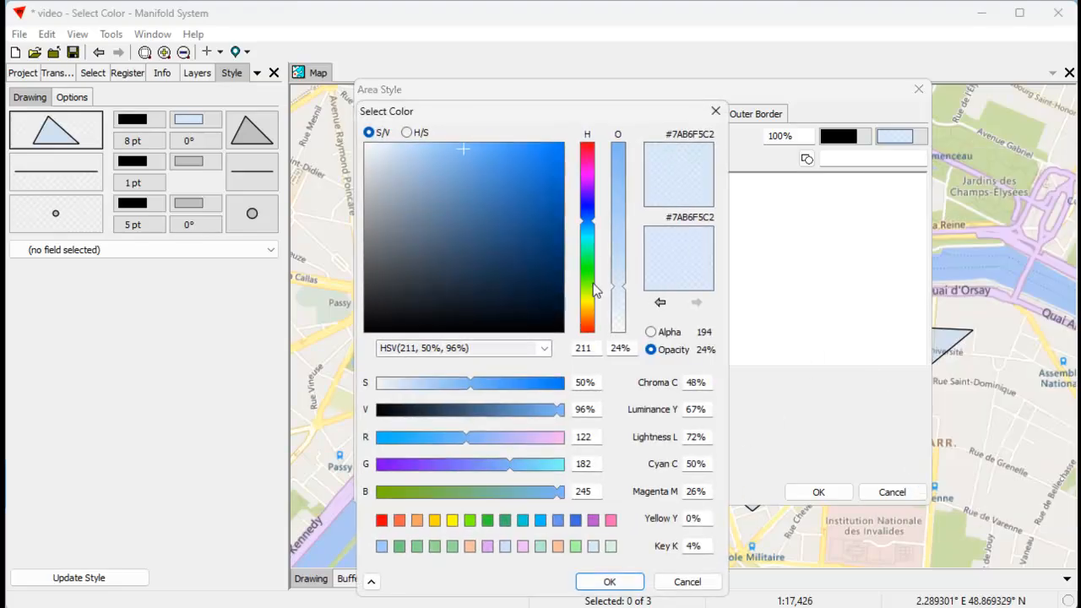
{"action": "left_click", "coordinate": [591, 309]}
{"action": "left_click", "coordinate": [608, 582]}
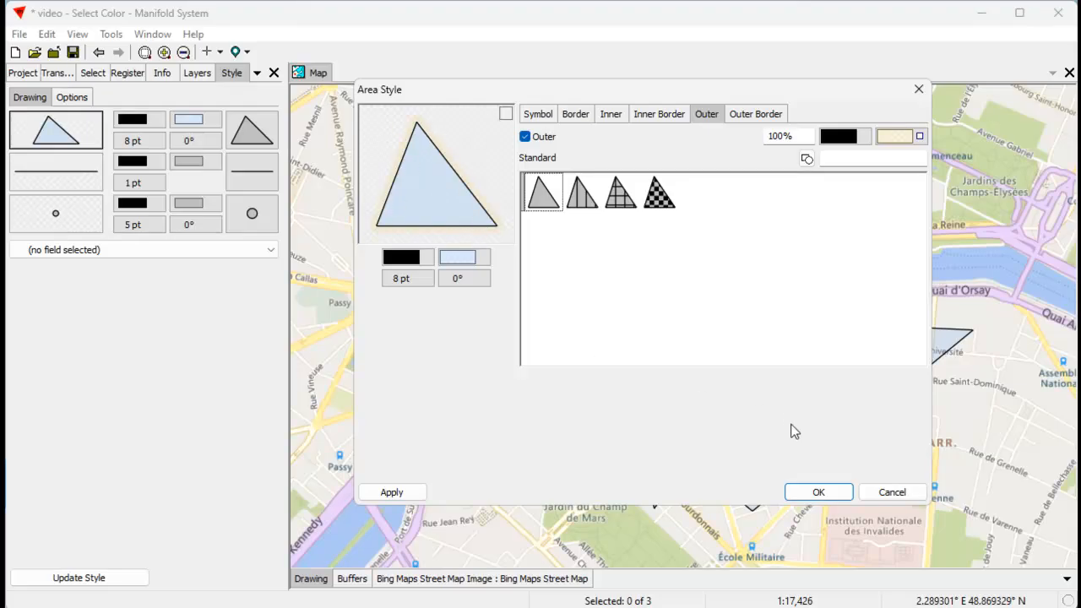
{"action": "left_click", "coordinate": [815, 493]}
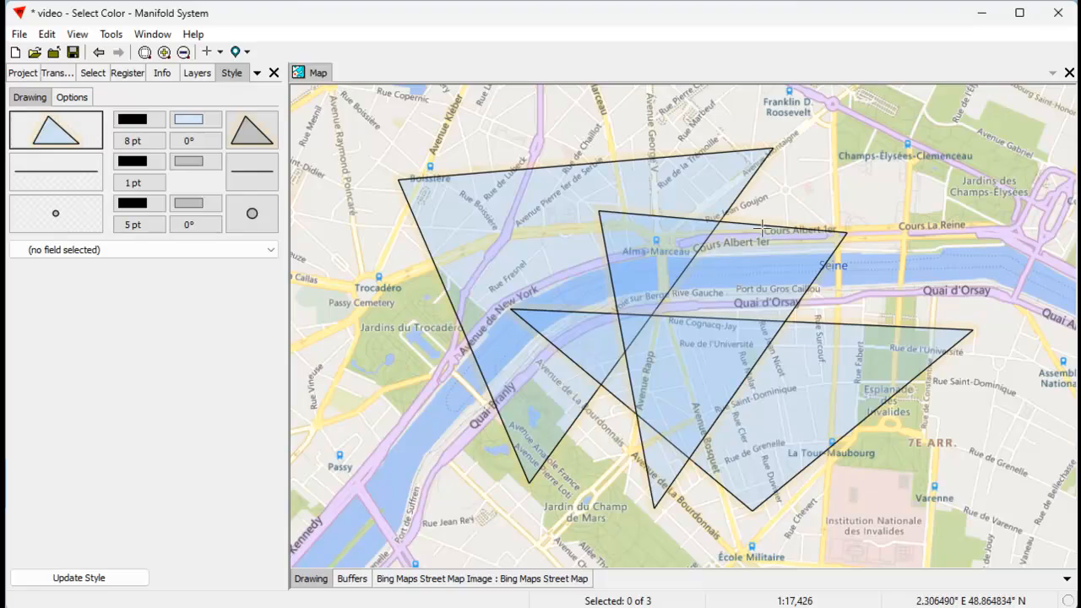
Hide the Bing Maps street map layer to view the triangles without a background, and show it again.
{"action": "left_click", "coordinate": [391, 583]}
{"action": "left_click", "coordinate": [392, 583], "text": "shift"}
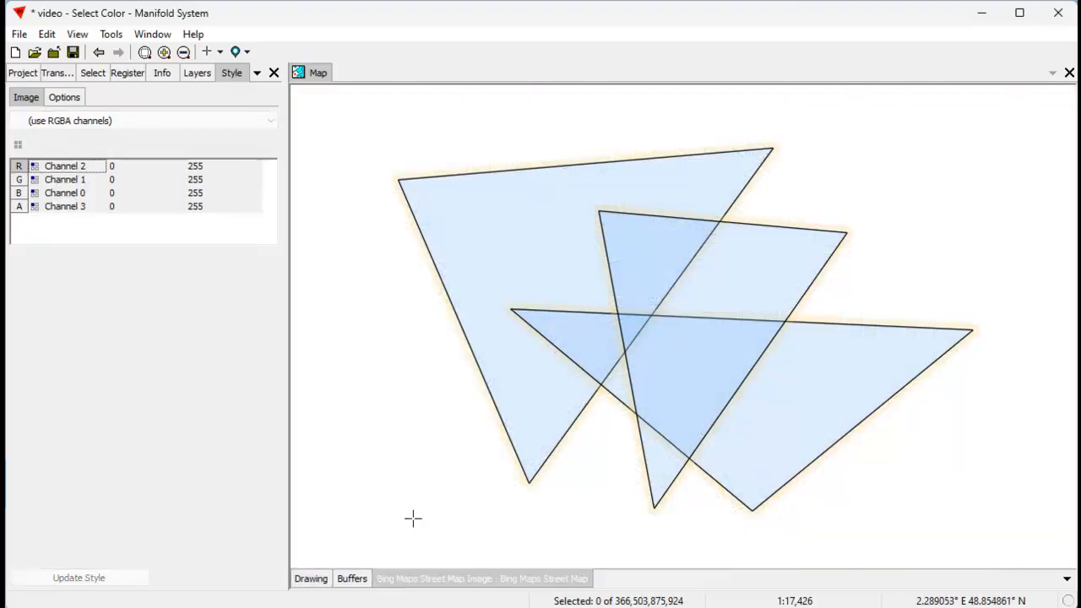
{"action": "left_click", "coordinate": [523, 578], "text": "shift"}
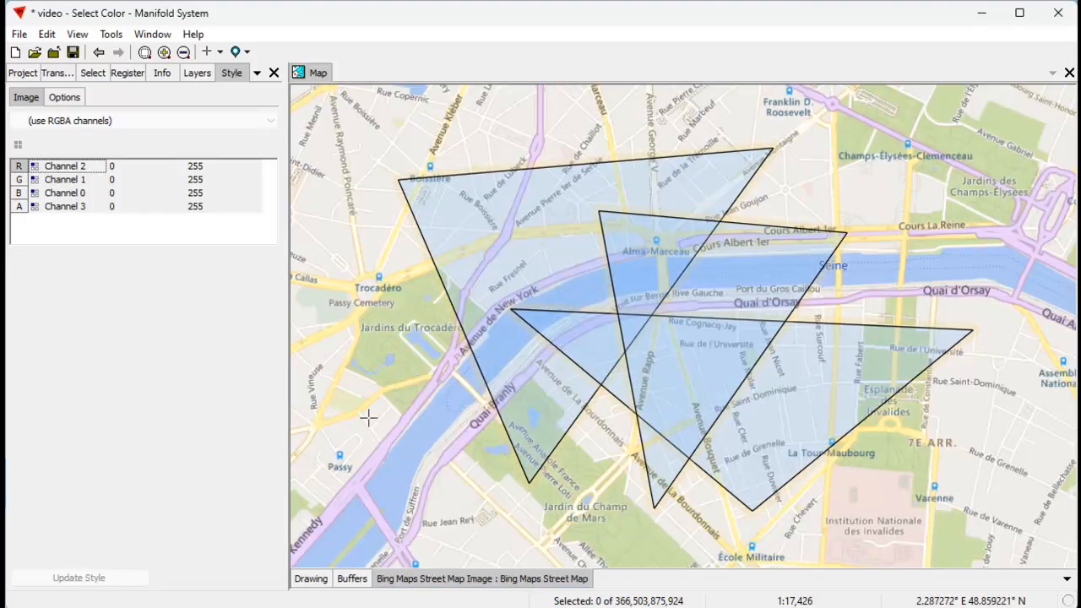
Hide the triangle drawing layer and examine how the overlapping buffer circles blend with the street map.
{"action": "left_click", "coordinate": [310, 581]}
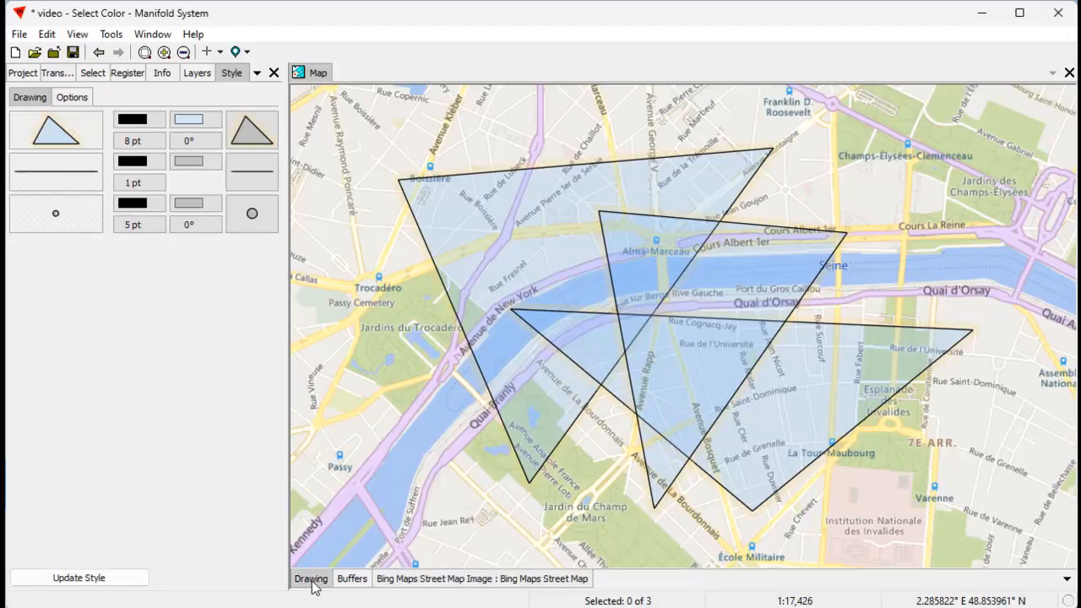
{"action": "left_click", "coordinate": [312, 582], "text": "shift"}
{"action": "left_click_drag", "start_coordinate": [880, 434], "coordinate": [439, 264]}
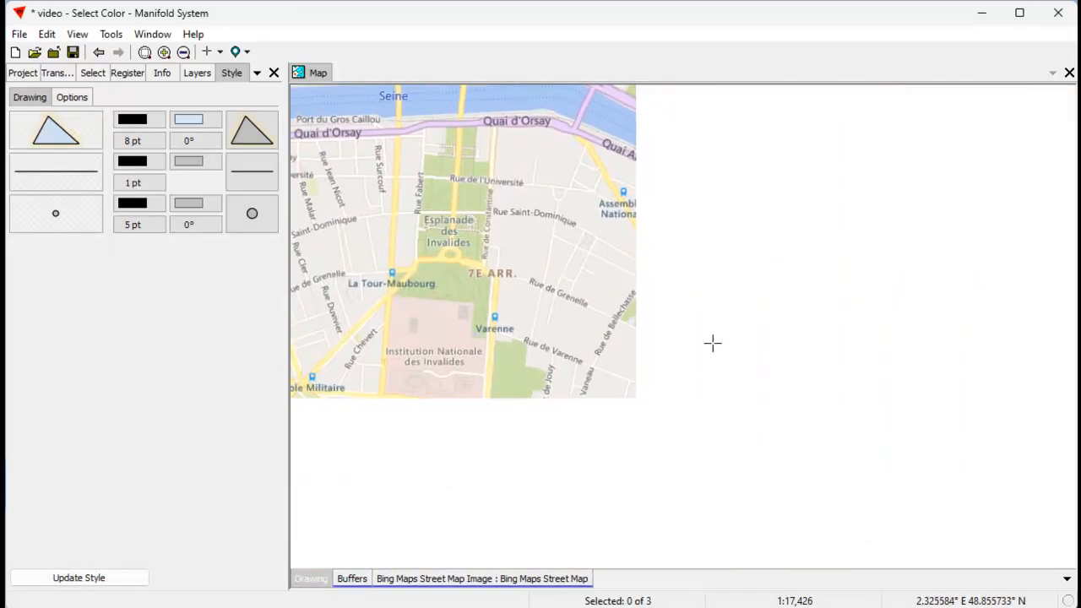
{"action": "left_click_drag", "start_coordinate": [788, 300], "coordinate": [460, 342]}
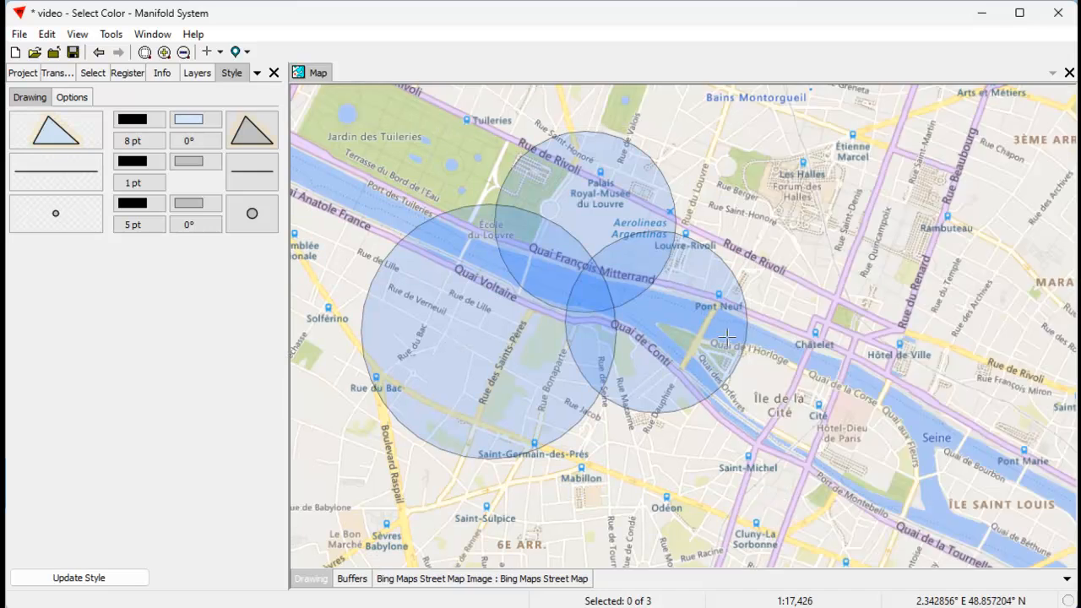
{"action": "left_click_drag", "start_coordinate": [564, 350], "coordinate": [551, 390]}
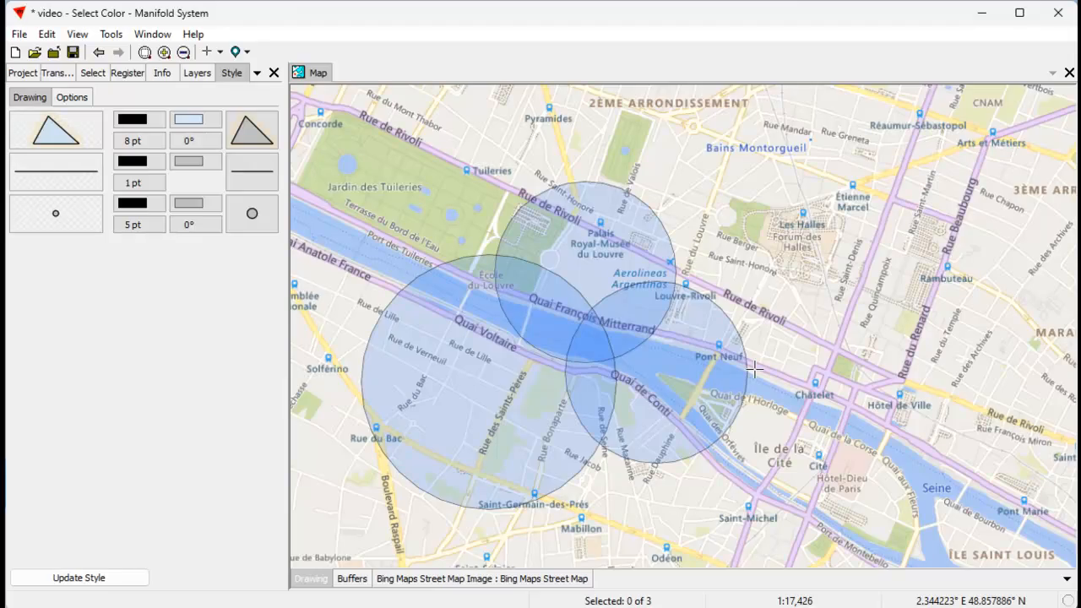
{"action": "mouse_move", "coordinate": [550, 331]}
{"action": "left_mouse_down"}
{"action": "mouse_move", "coordinate": [617, 284]}
{"action": "mouse_move", "coordinate": [558, 327]}
{"action": "left_mouse_up"}
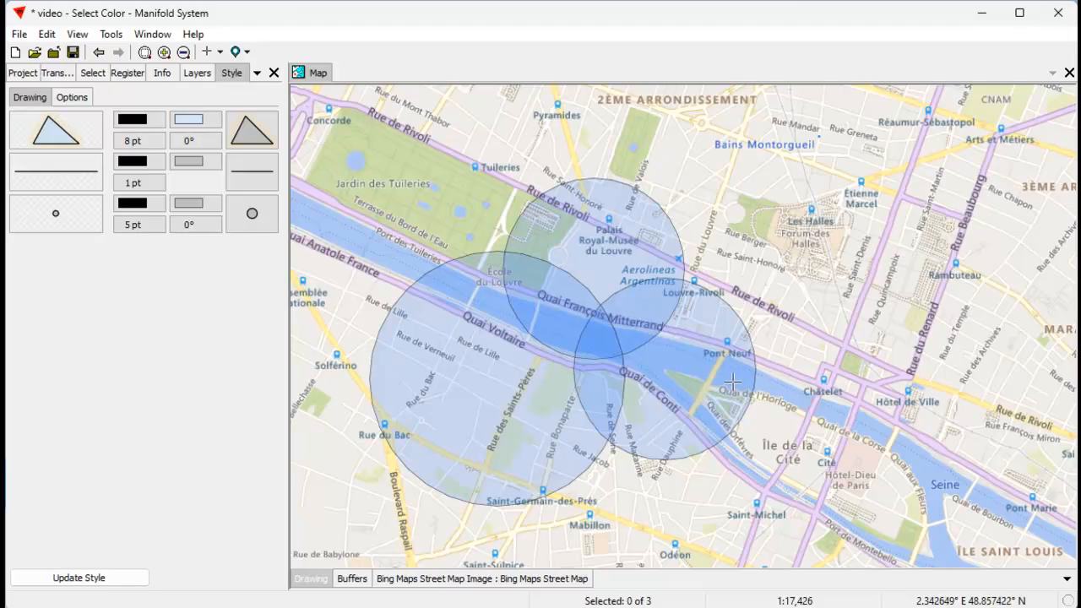
Return to the triangles' part of the map and show their drawing layer again.
{"action": "left_click_drag", "start_coordinate": [476, 336], "coordinate": [1080, 356]}
{"action": "left_click_drag", "start_coordinate": [689, 339], "coordinate": [1017, 341]}
{"action": "left_click_drag", "start_coordinate": [588, 366], "coordinate": [879, 251]}
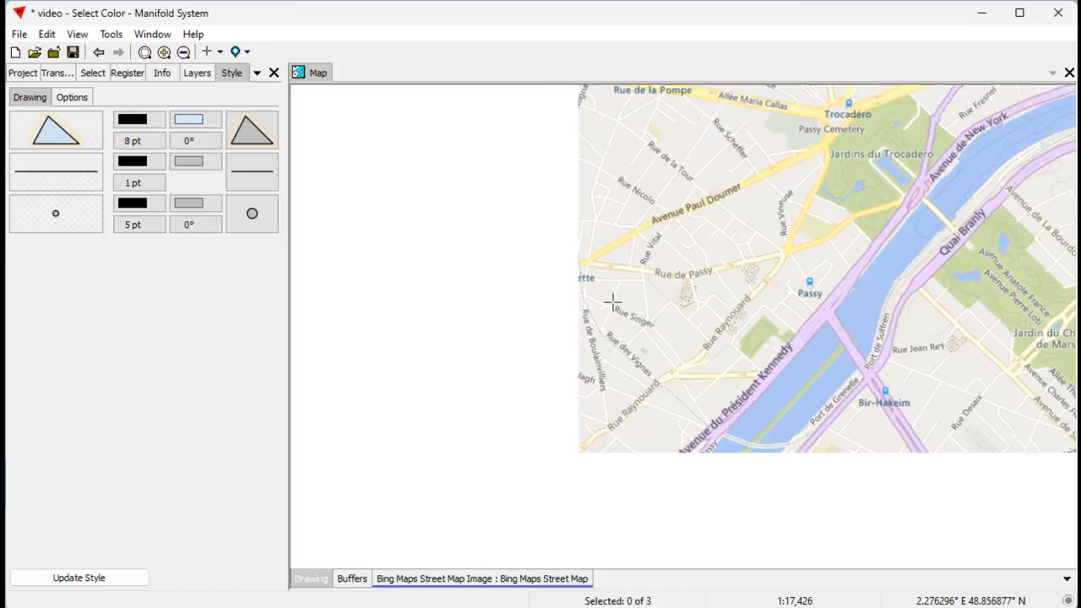
{"action": "left_click_drag", "start_coordinate": [705, 403], "coordinate": [544, 252]}
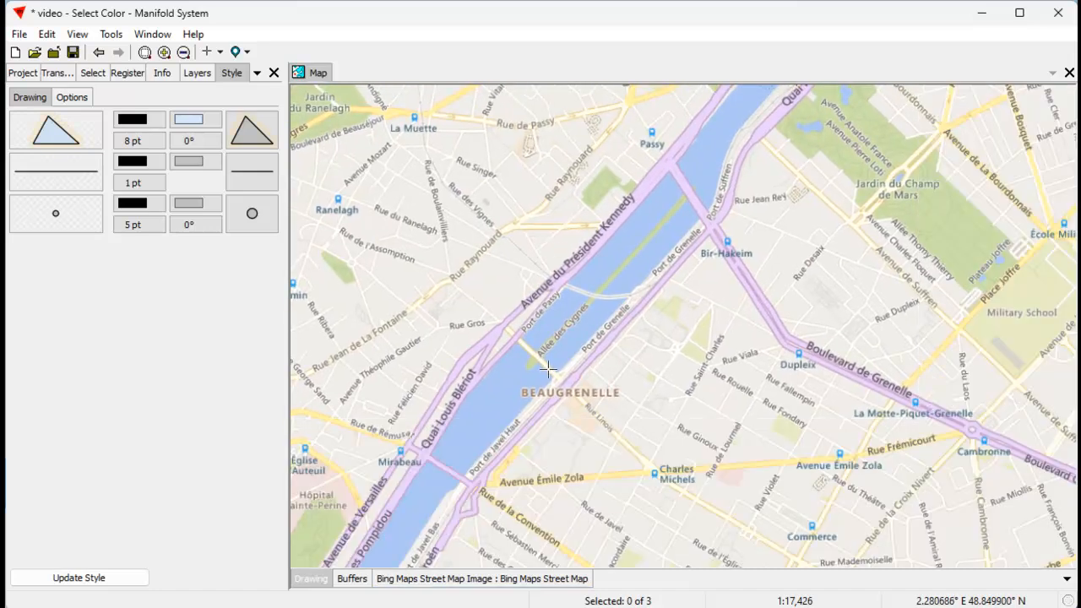
{"action": "scroll", "coordinate": [548, 364], "scroll_direction": "down", "scroll_amount": 2}
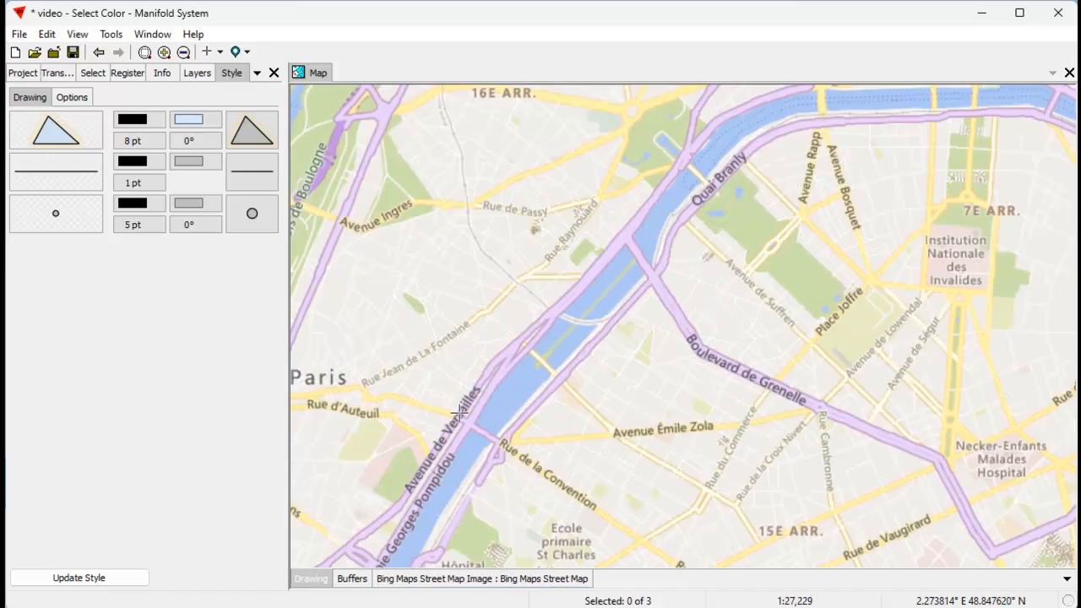
{"action": "left_click_drag", "start_coordinate": [442, 402], "coordinate": [562, 233]}
{"action": "scroll", "coordinate": [695, 330], "scroll_direction": "down", "scroll_amount": 6}
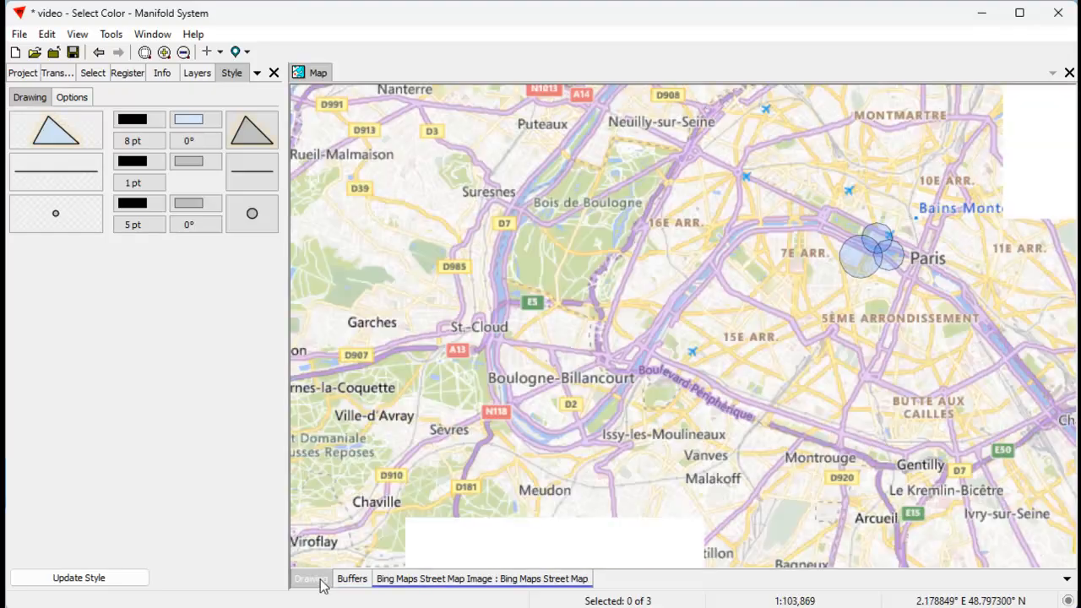
{"action": "left_click", "coordinate": [309, 581]}
{"action": "mouse_move", "coordinate": [716, 194]}
{"action": "left_mouse_down"}
{"action": "mouse_move", "coordinate": [566, 311]}
{"action": "mouse_move", "coordinate": [674, 400]}
{"action": "left_mouse_up"}
{"action": "left_click_drag", "start_coordinate": [737, 285], "coordinate": [664, 350]}
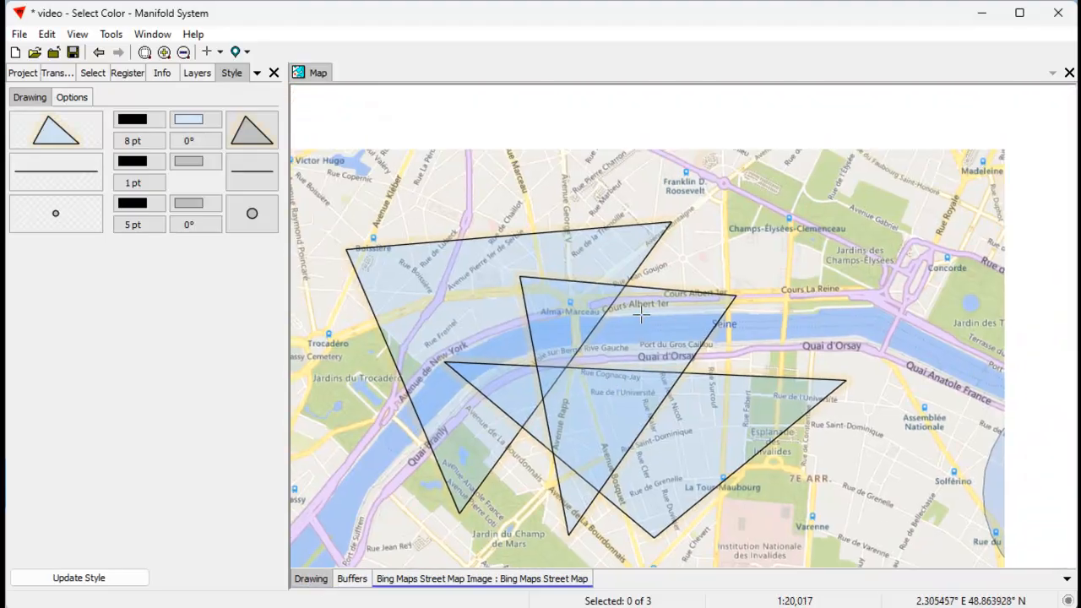
Turn off the outer effect in the triangles' area style and apply the change.
{"action": "left_click", "coordinate": [86, 132]}
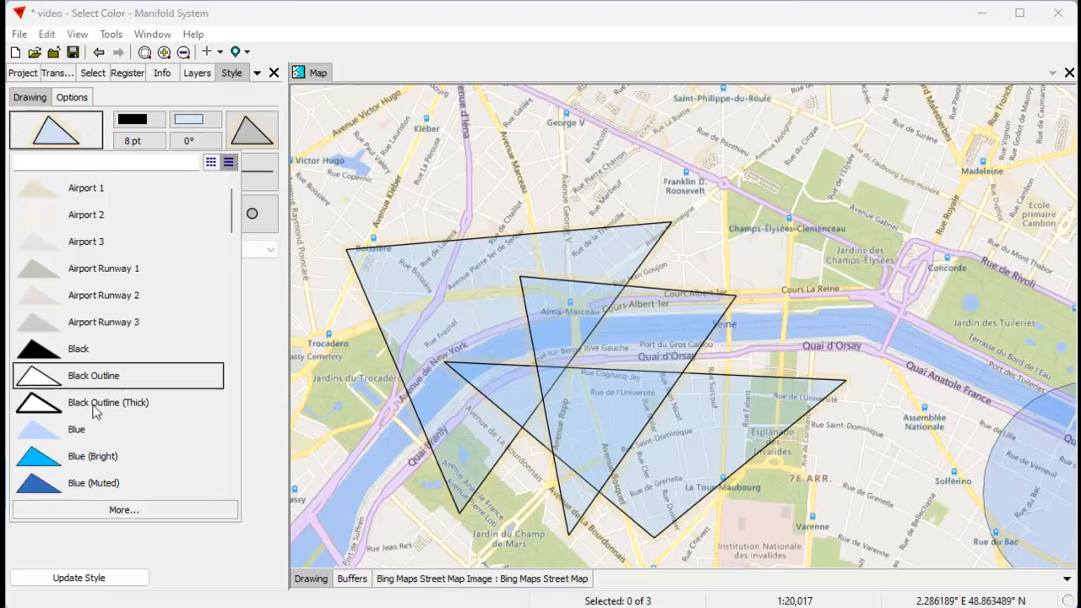
{"action": "left_click", "coordinate": [140, 503]}
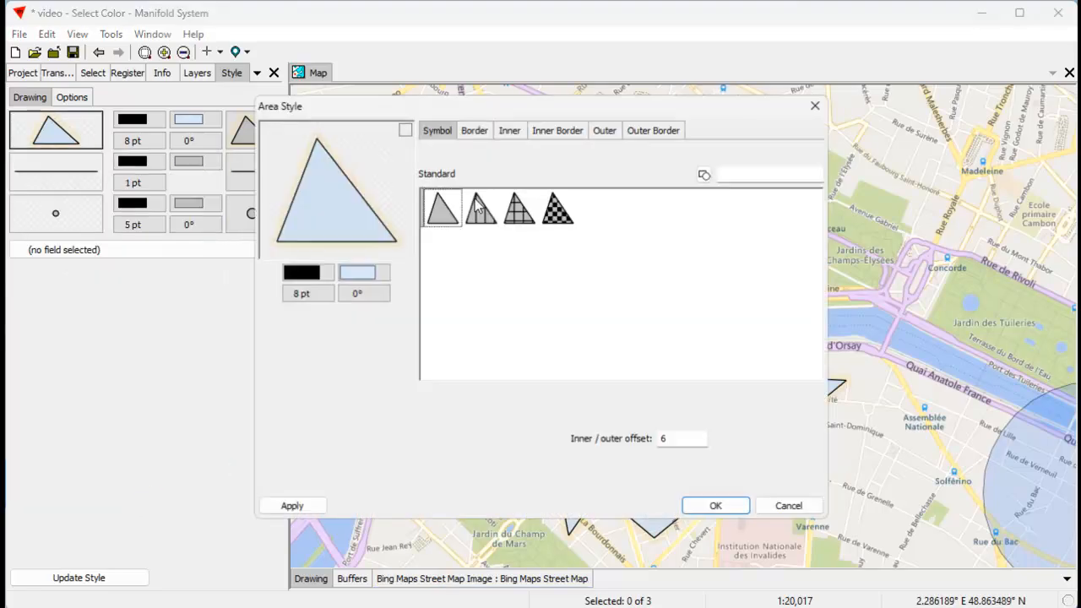
{"action": "left_click", "coordinate": [605, 131]}
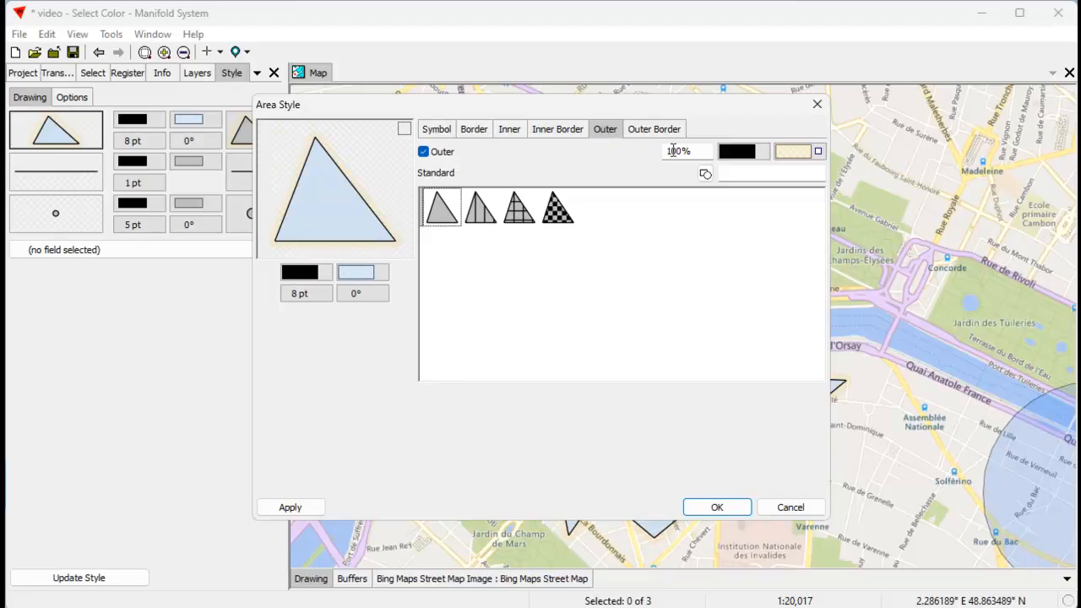
{"action": "left_click", "coordinate": [424, 152]}
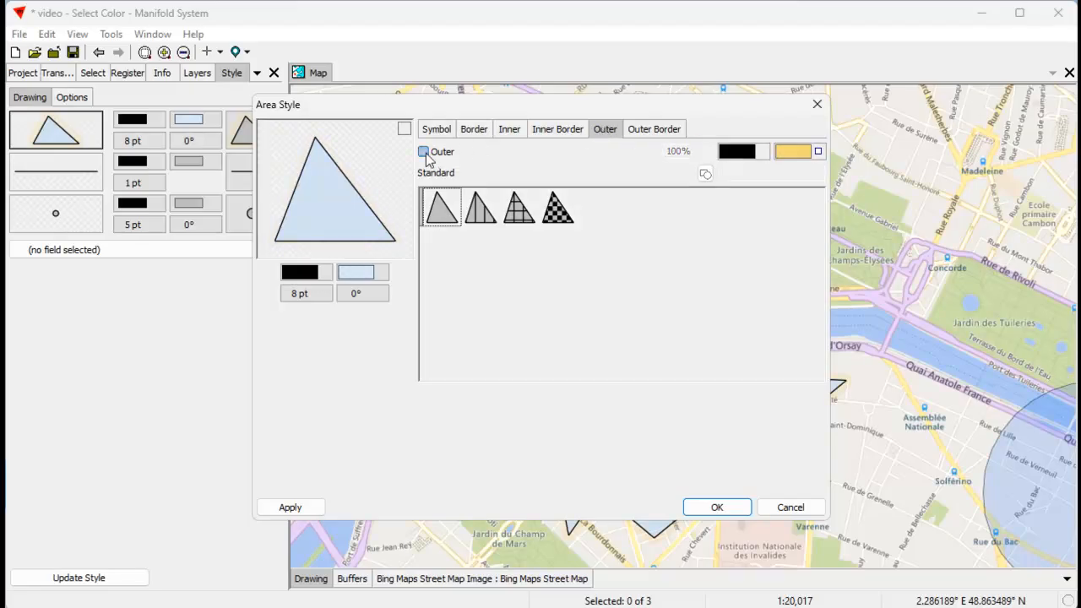
{"action": "left_click", "coordinate": [713, 508]}
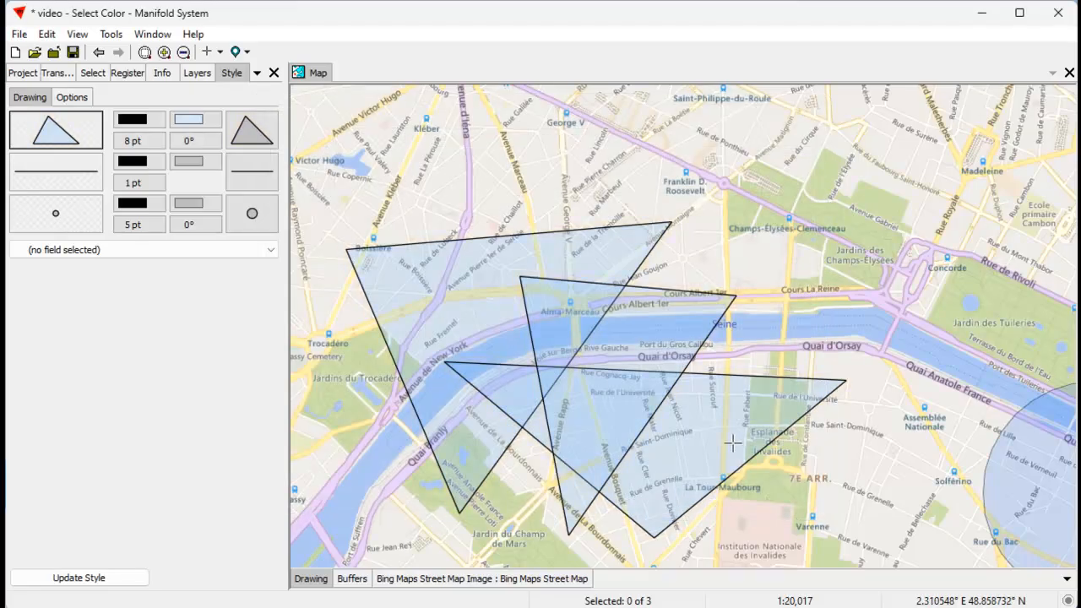
Set the opacity of the areas' black stroke color to 50% and apply it.
{"action": "left_click", "coordinate": [137, 122]}
{"action": "left_click", "coordinate": [248, 448]}
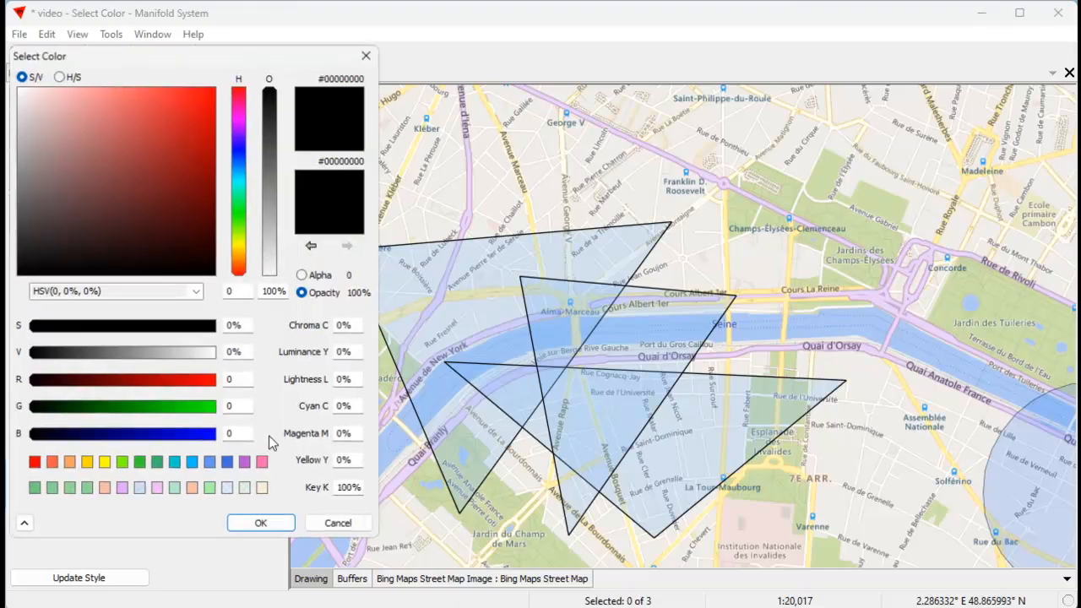
{"action": "left_click_drag", "start_coordinate": [264, 64], "coordinate": [675, 87]}
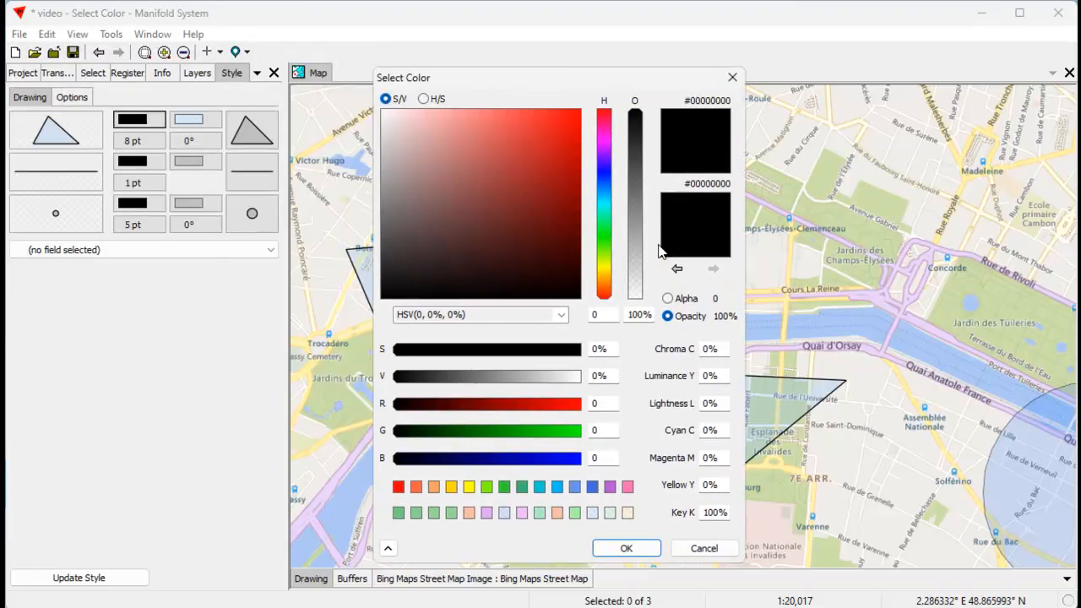
{"action": "left_click_drag", "start_coordinate": [636, 196], "coordinate": [651, 261]}
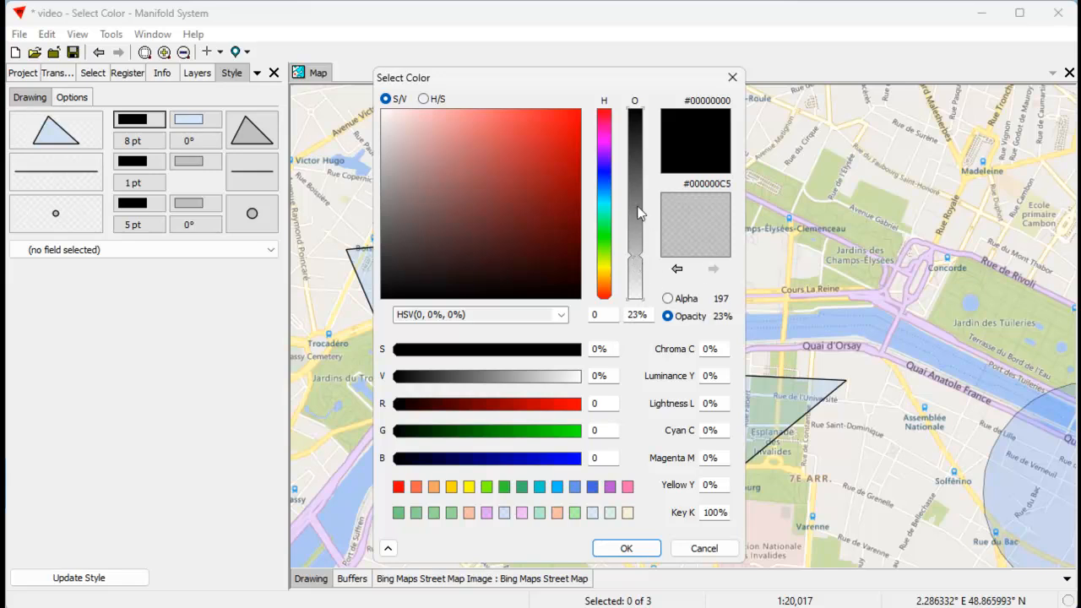
{"action": "left_click_drag", "start_coordinate": [639, 212], "coordinate": [625, 209]}
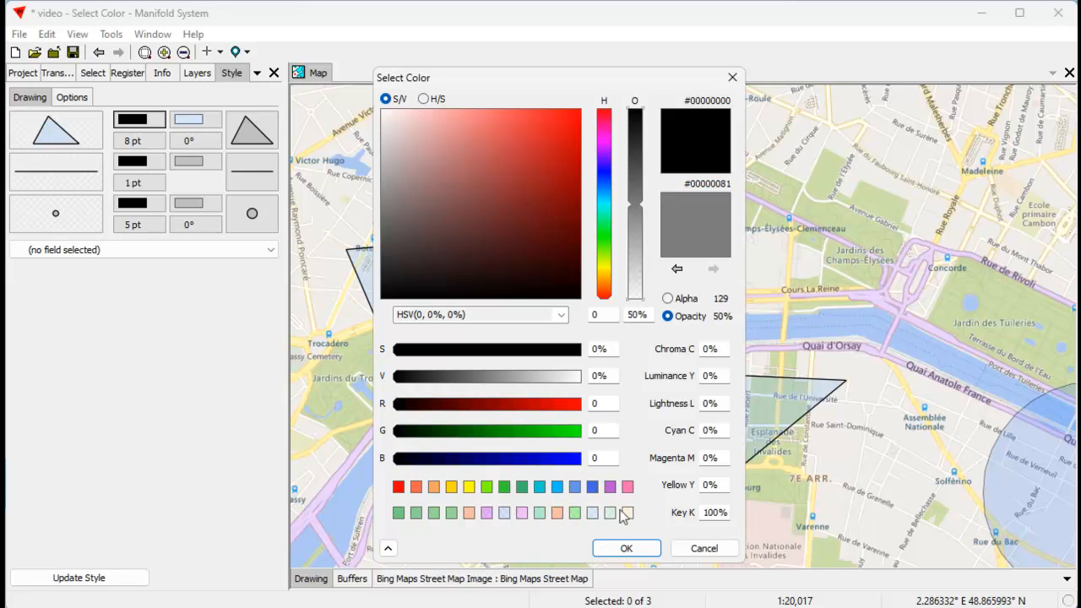
{"action": "left_click", "coordinate": [626, 550]}
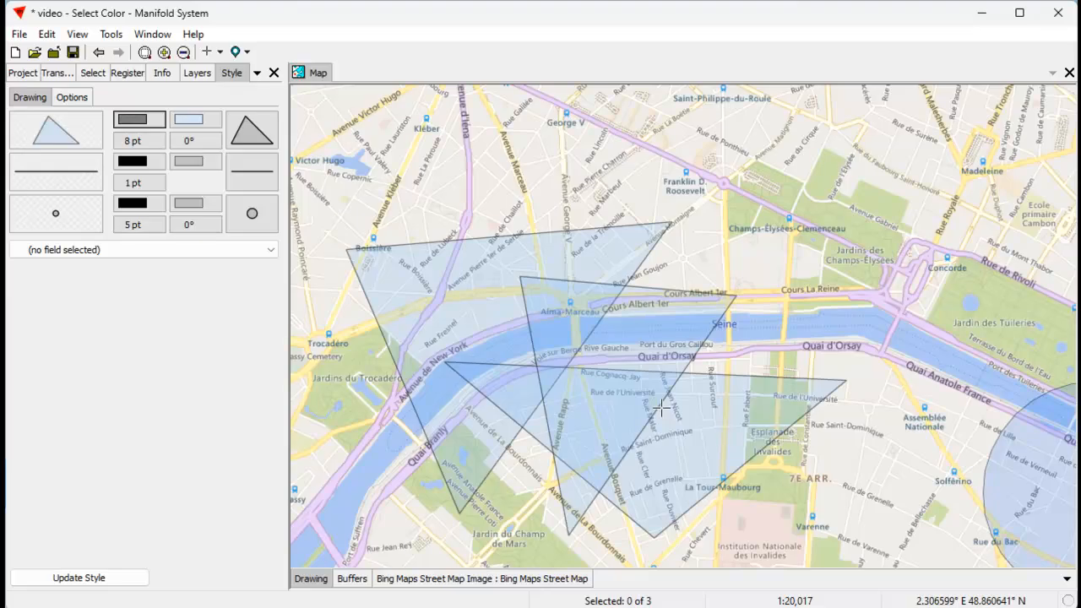
Try a solid green fill for the areas and replace it with an olive yellow fill.
{"action": "left_click", "coordinate": [193, 120]}
{"action": "left_click", "coordinate": [272, 288]}
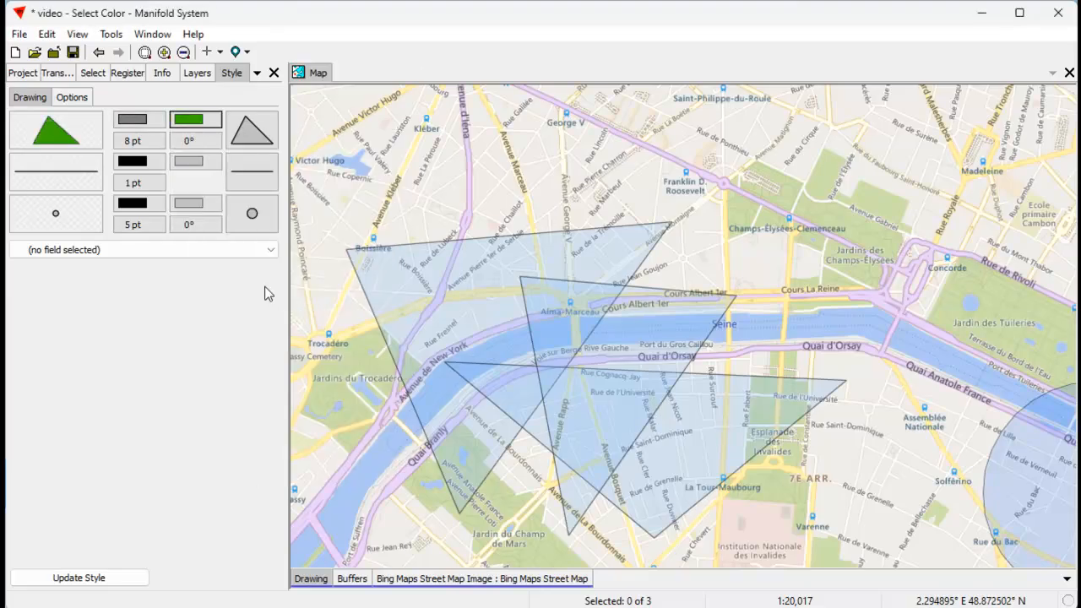
{"action": "left_click", "coordinate": [189, 125]}
{"action": "left_click", "coordinate": [287, 250]}
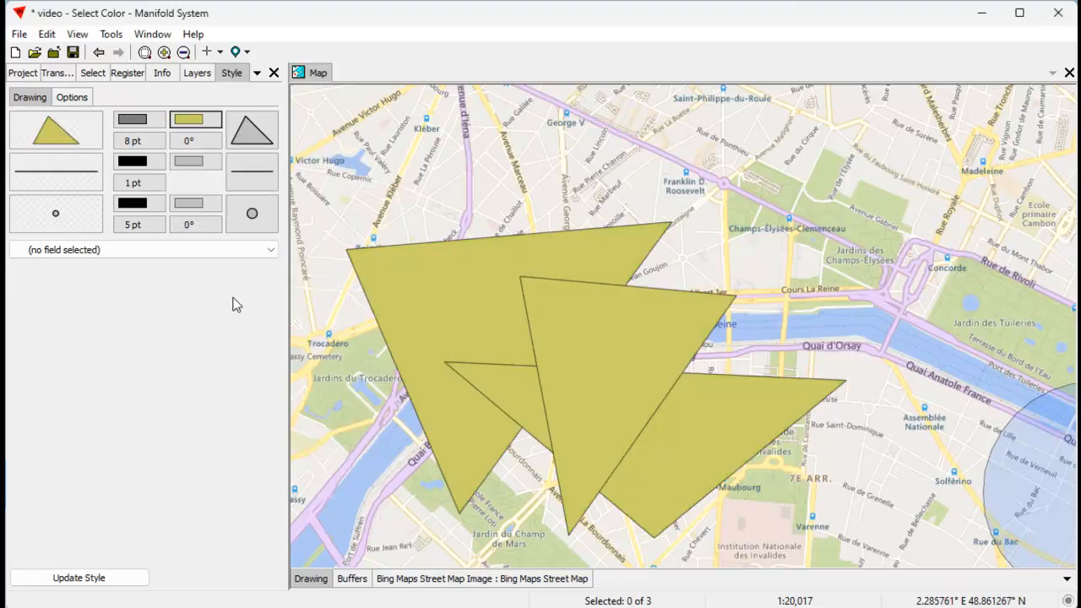